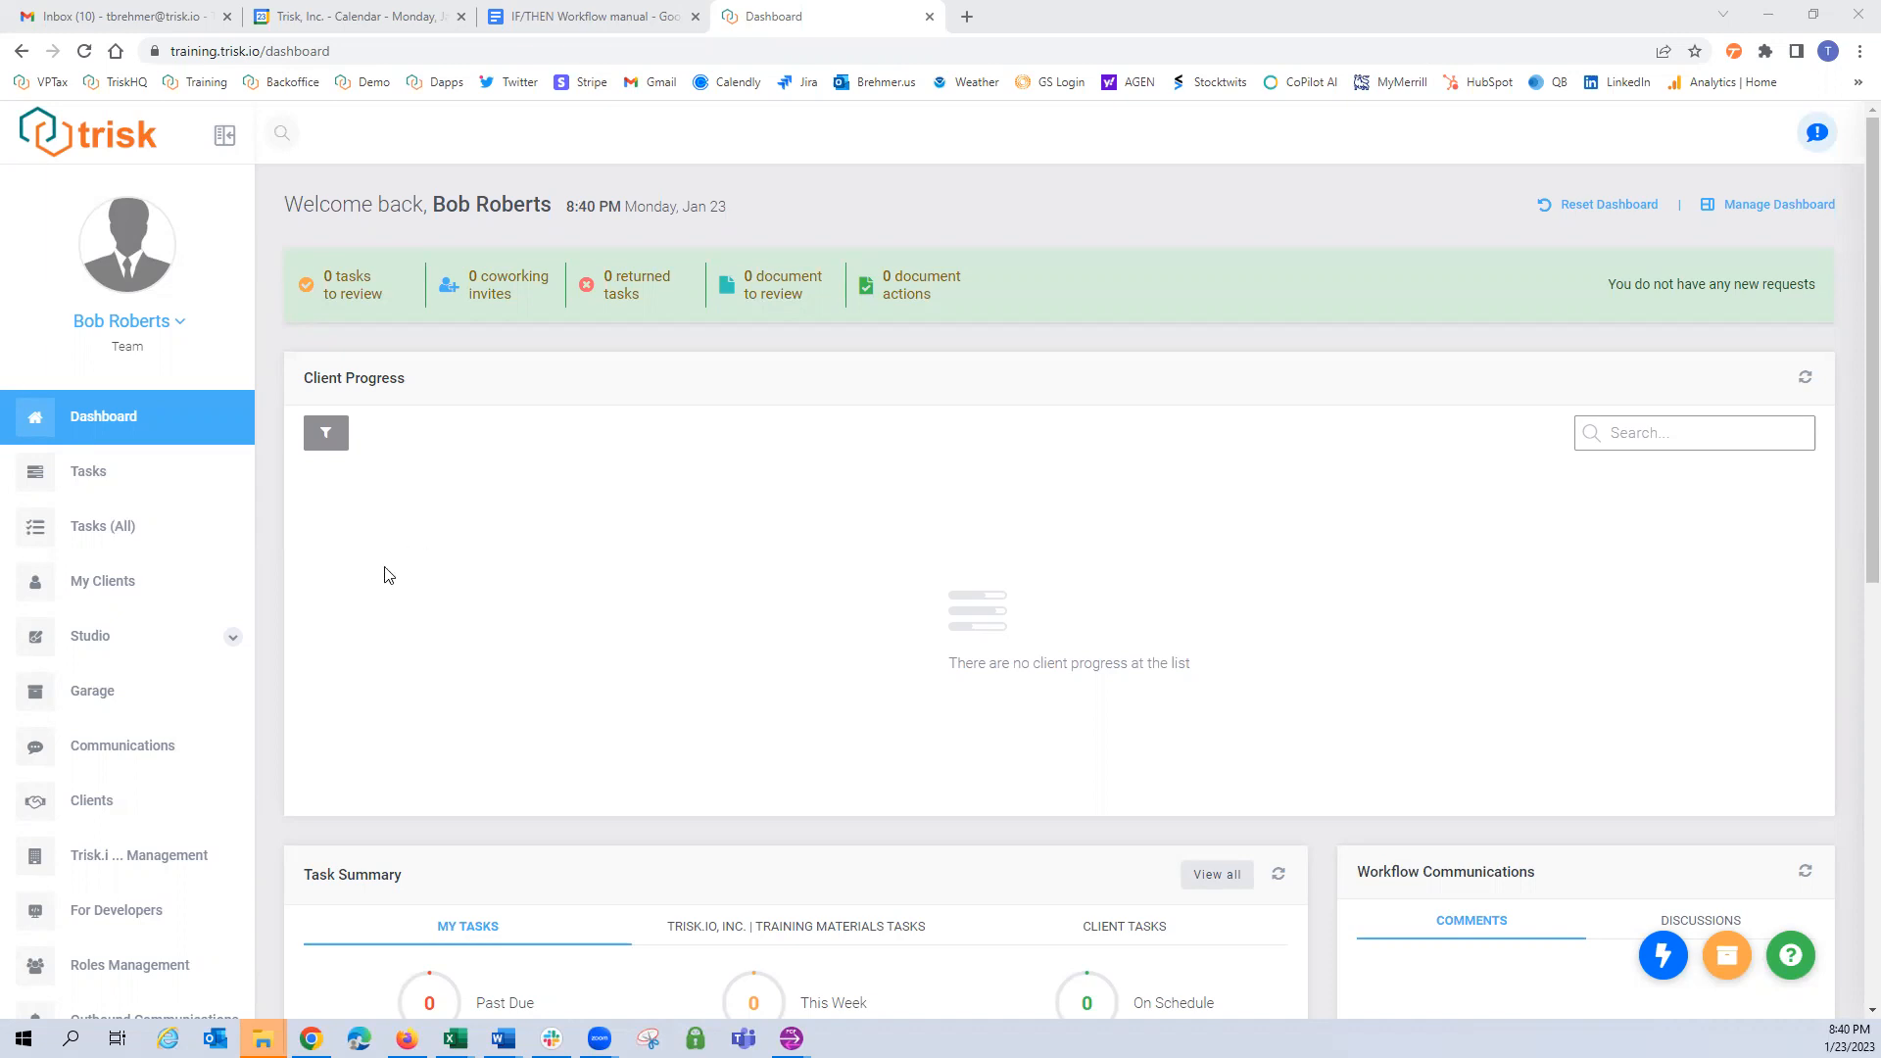
# Create a form from scratch in the Studio's forms area and title it "If Form".
pyautogui.click(92, 639)
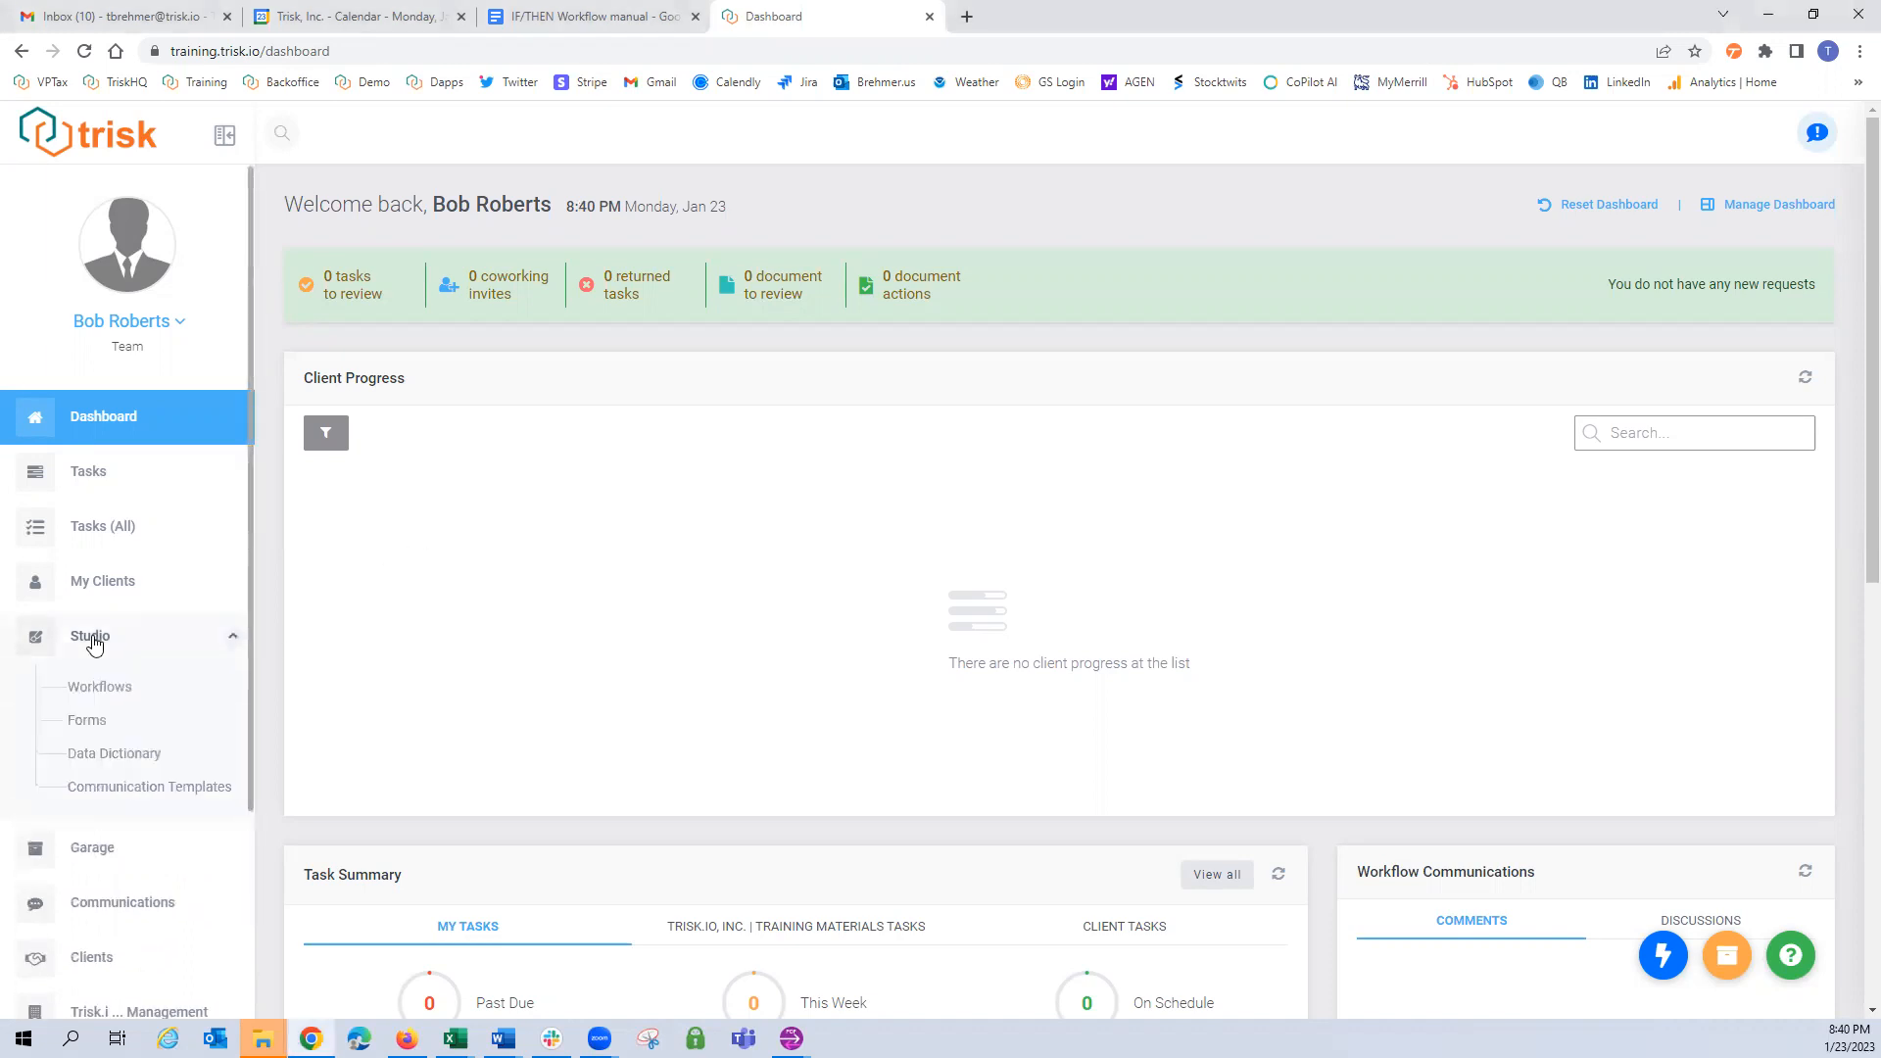
pyautogui.click(81, 729)
pyautogui.click(1743, 363)
pyautogui.click(1742, 360)
pyautogui.click(1008, 252)
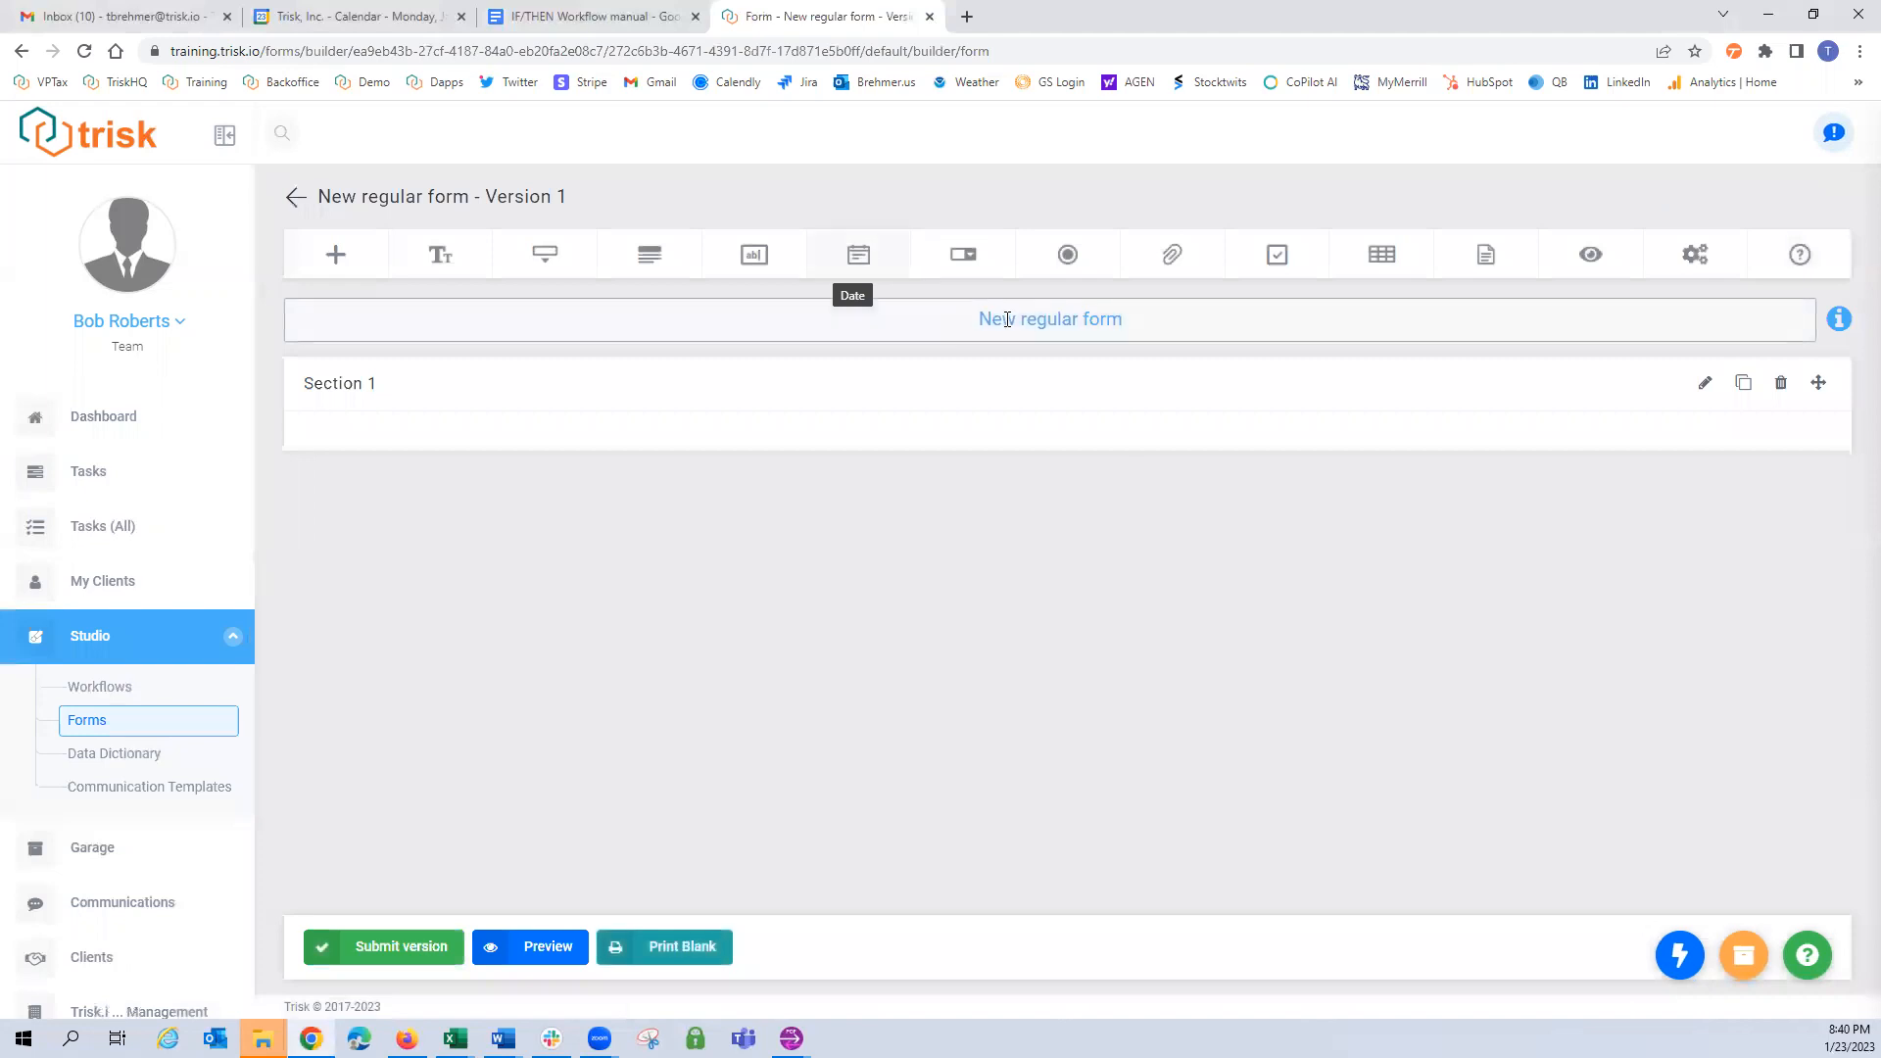
pyautogui.moveTo(1140, 323); pyautogui.dragTo(660, 323)
pyautogui.press('BackSpace')
pyautogui.write('If Form')
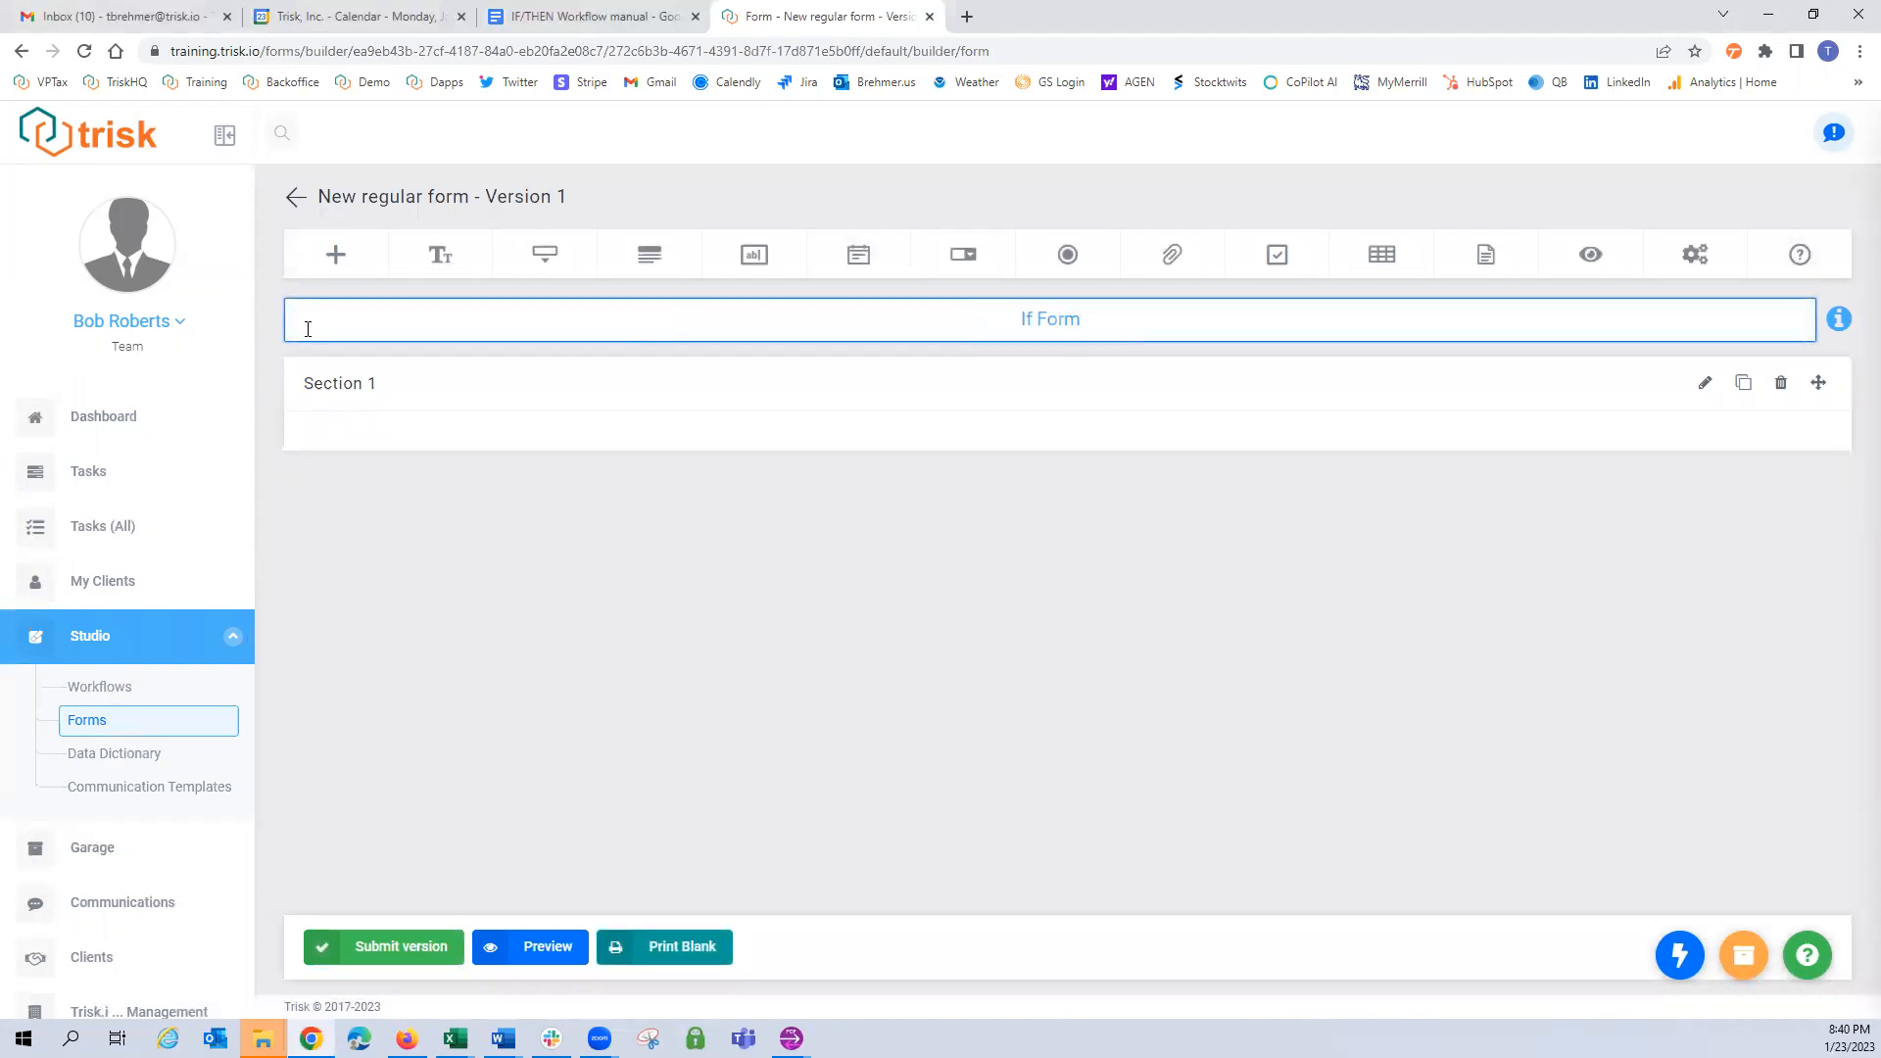
# Add a Yes/No radio question "If Yes, then launch the Then Form" to section 1 and submit the form version.
pyautogui.click(1068, 258)
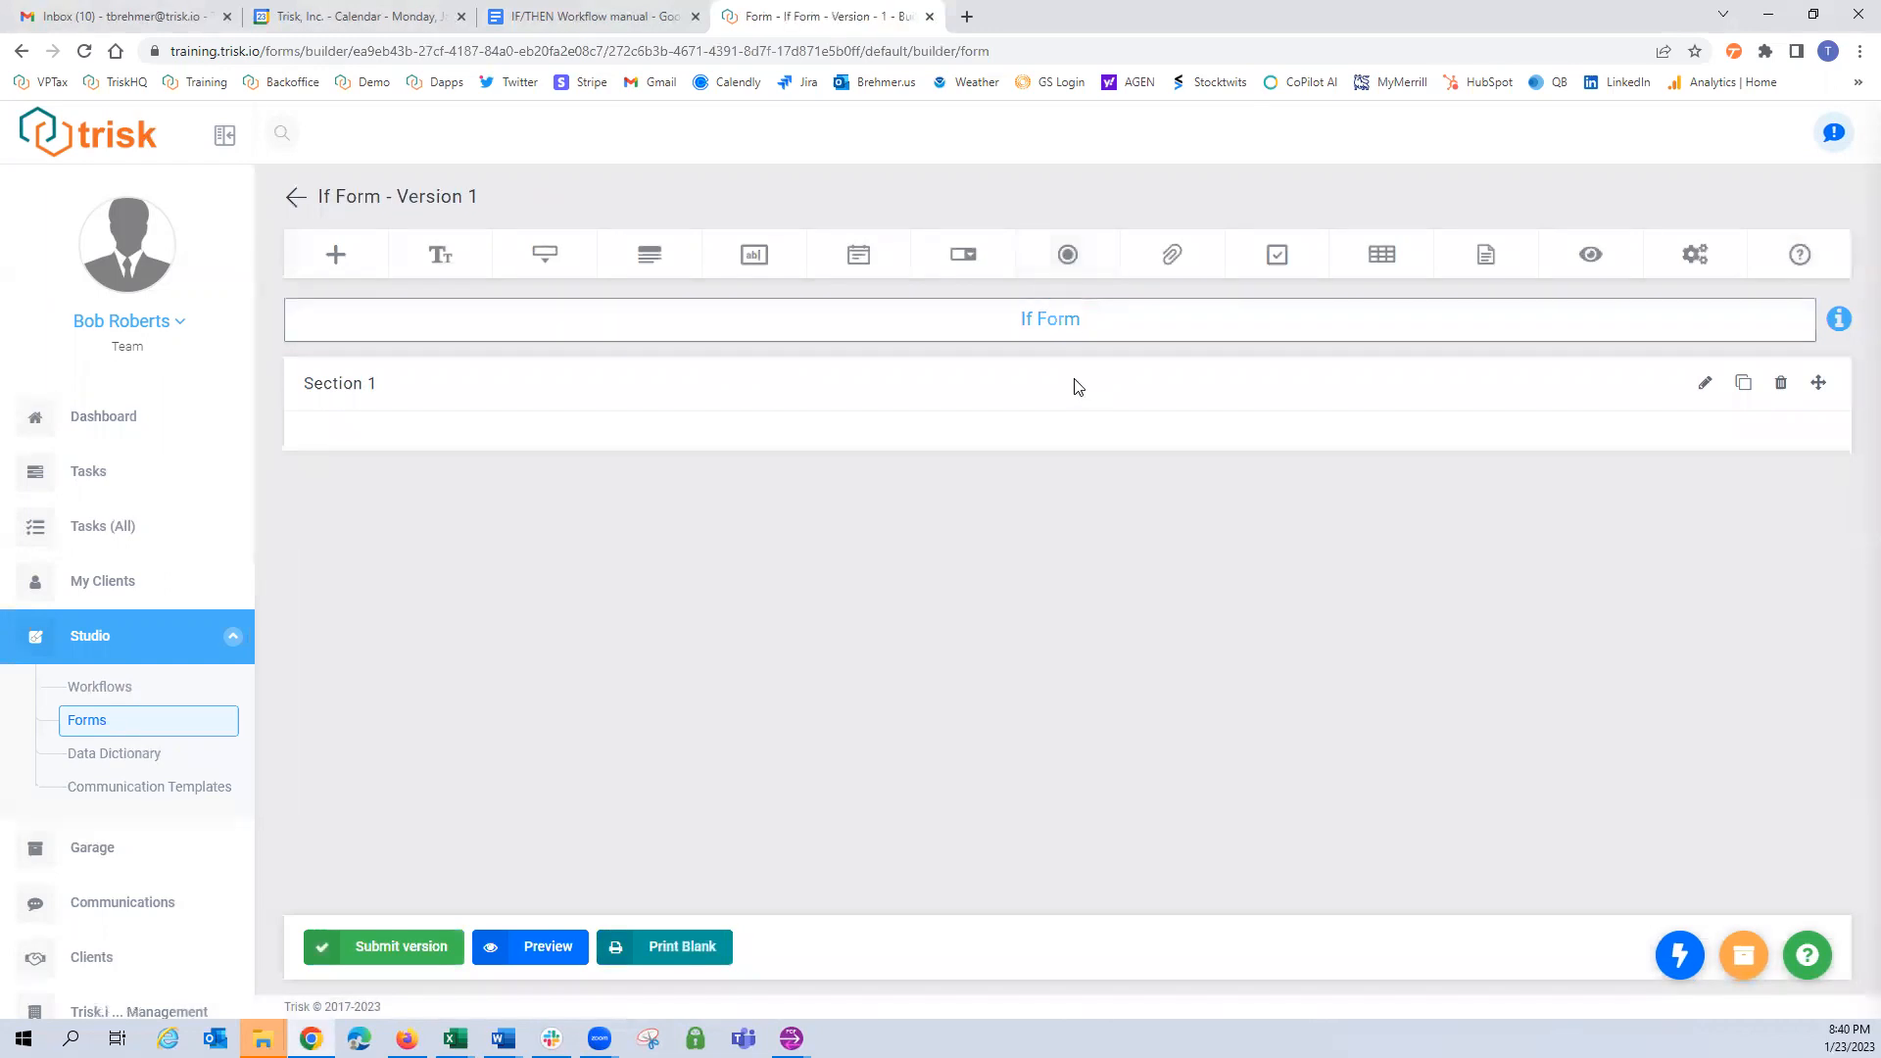
pyautogui.click(1067, 256)
pyautogui.click(948, 254)
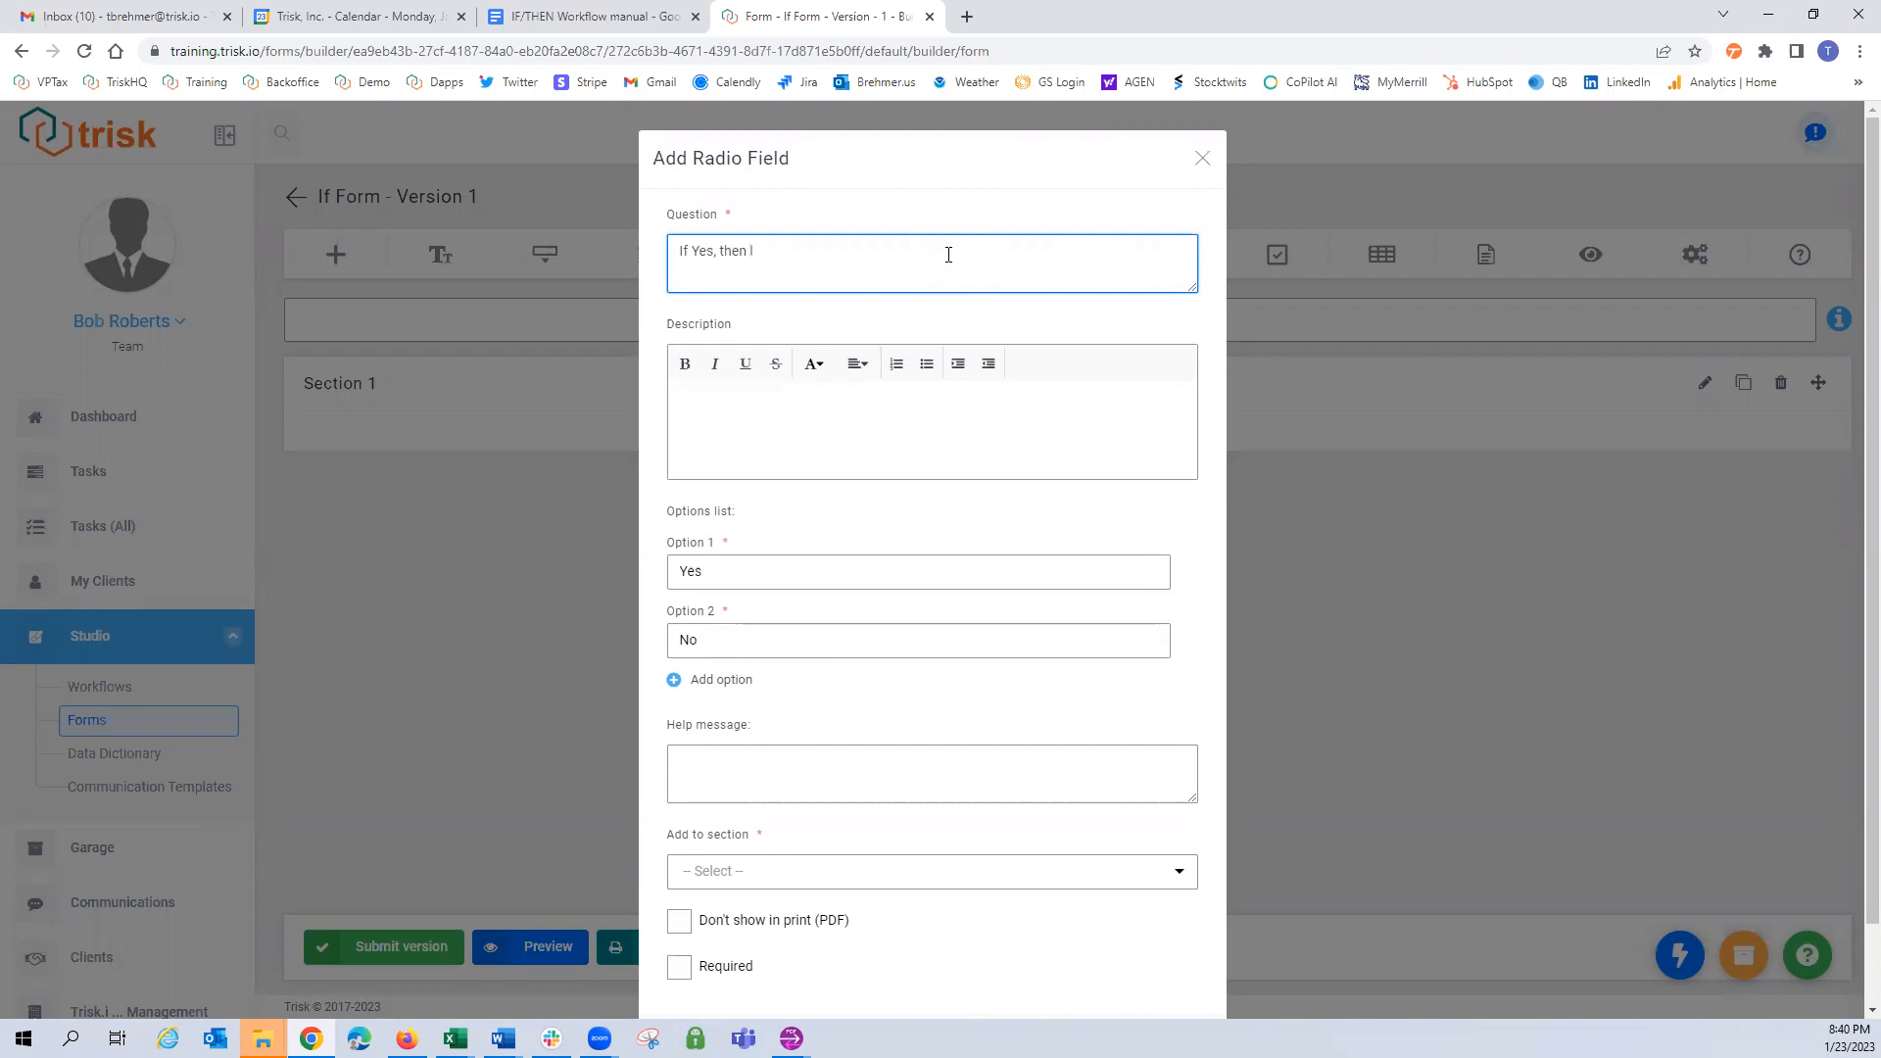
pyautogui.write('the Then Form')
pyautogui.click(739, 868)
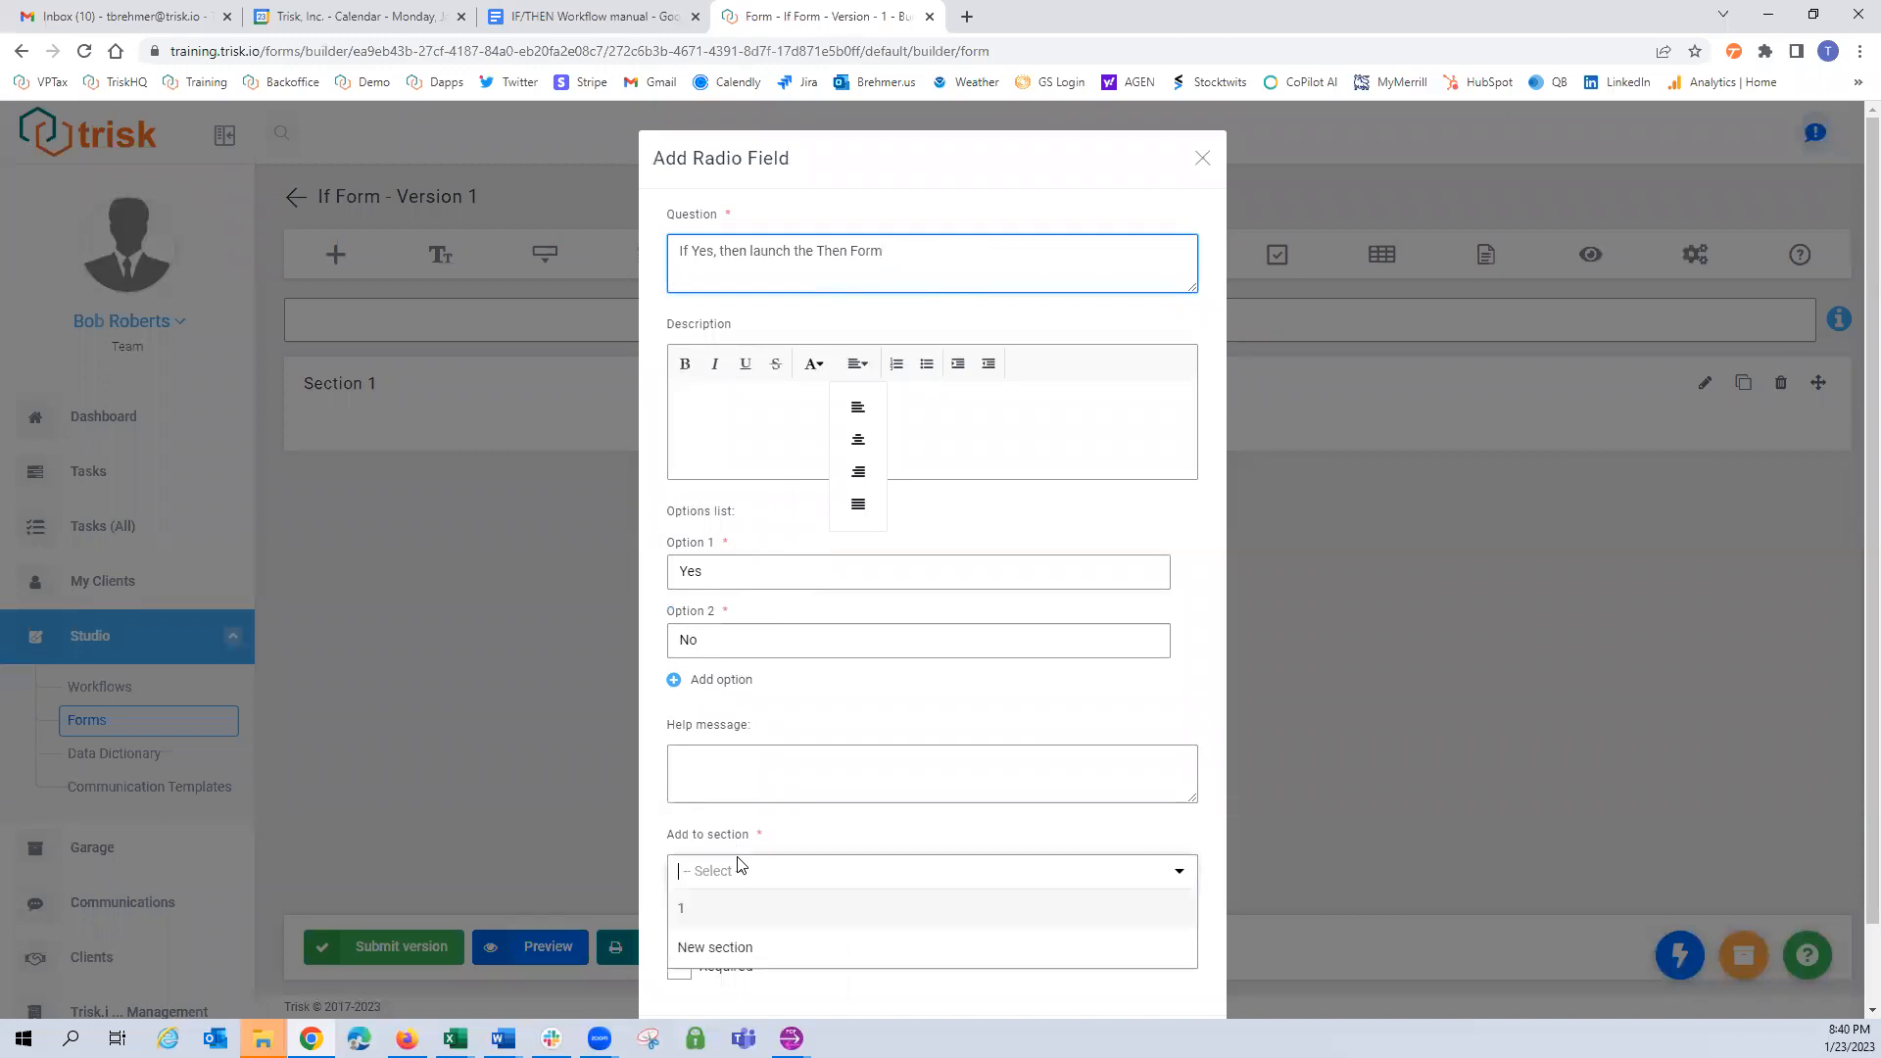
pyautogui.click(714, 911)
pyautogui.scroll(-2, 797, 882)
pyautogui.click(1118, 964)
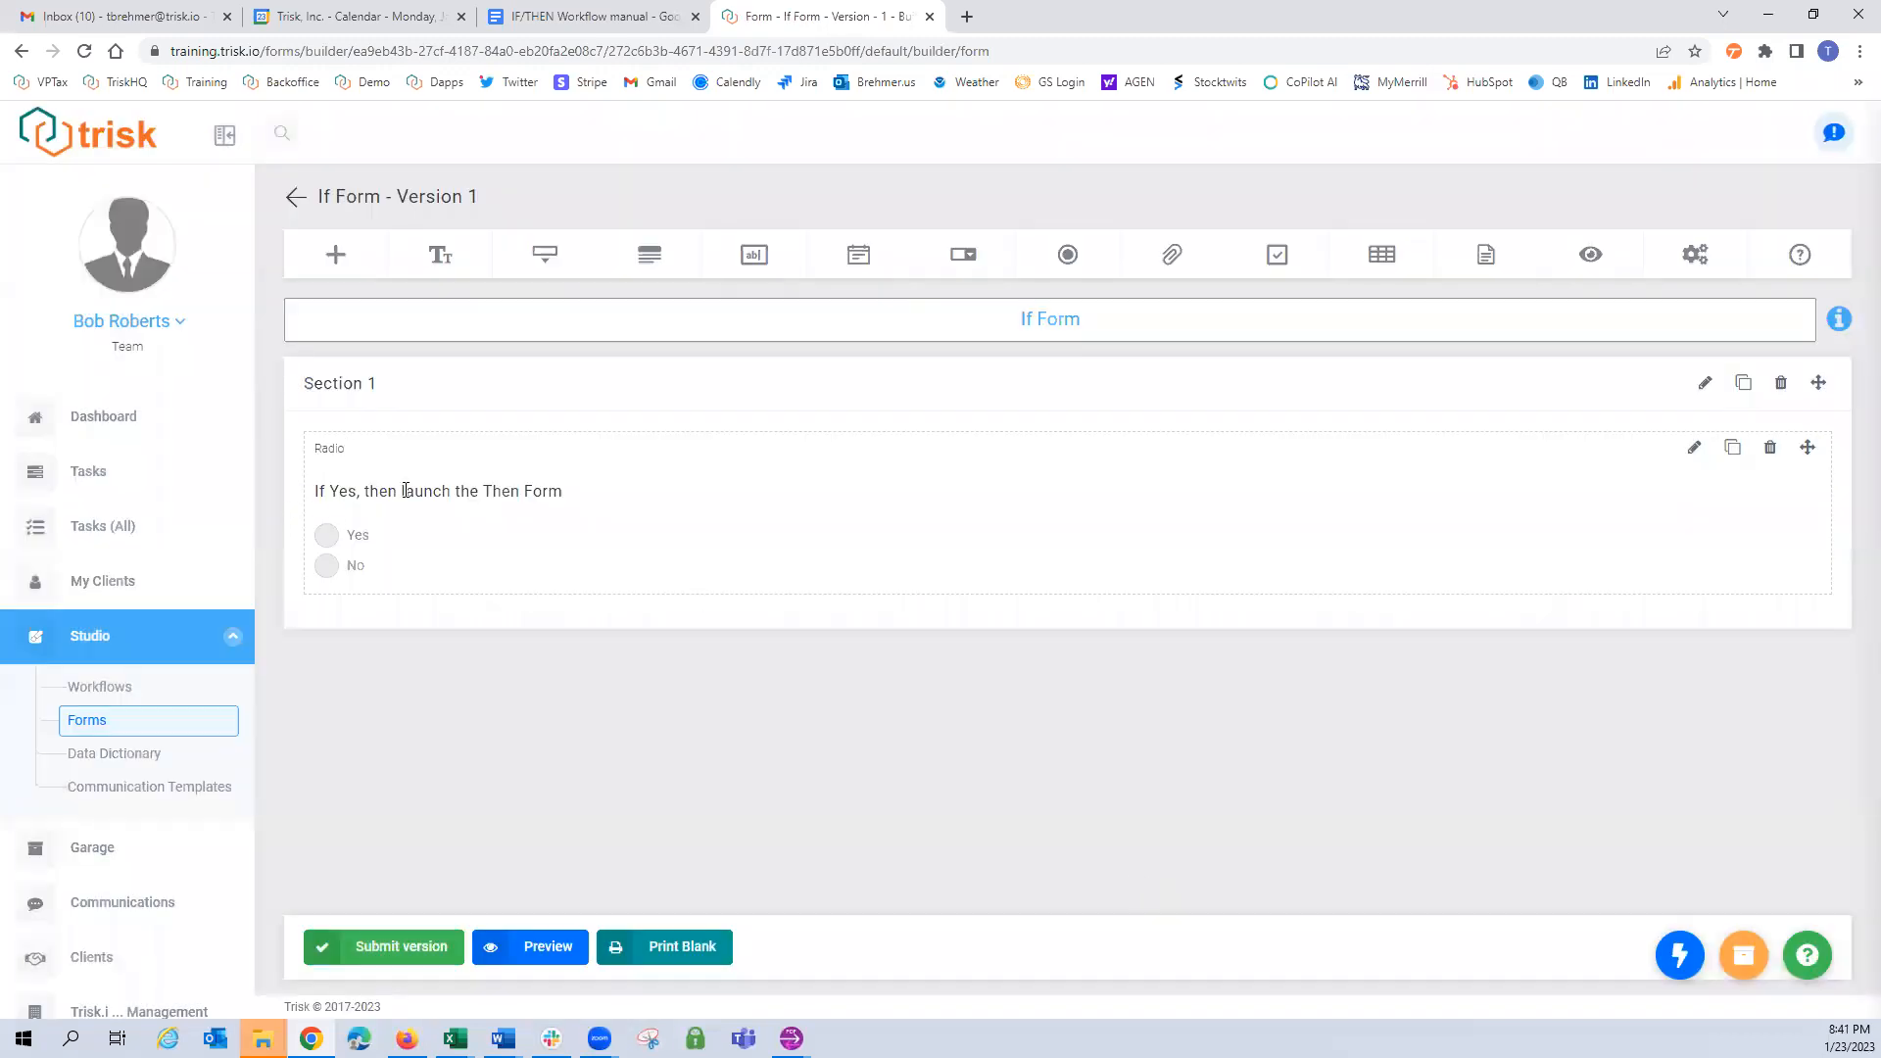
pyautogui.click(379, 948)
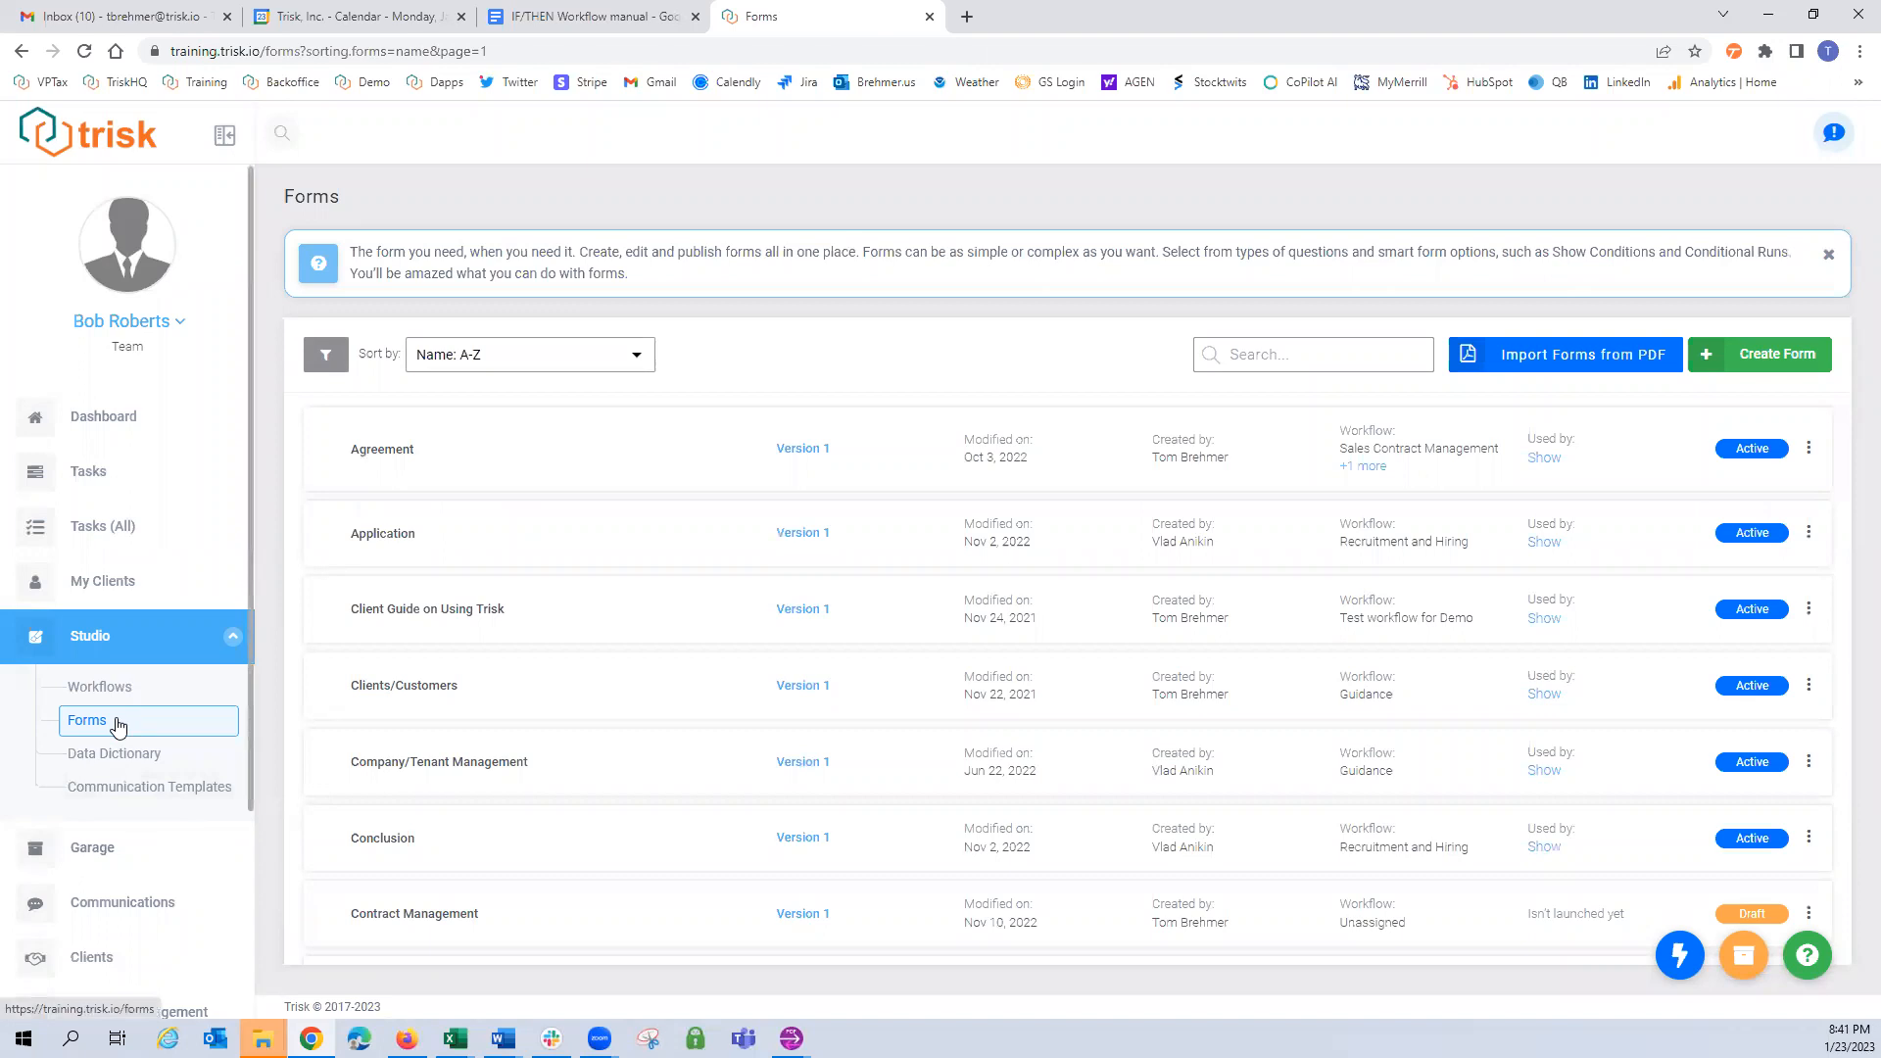
# Create a second form from scratch, title it "Then Form", and submit its version.
pyautogui.click(1759, 353)
pyautogui.click(1738, 447)
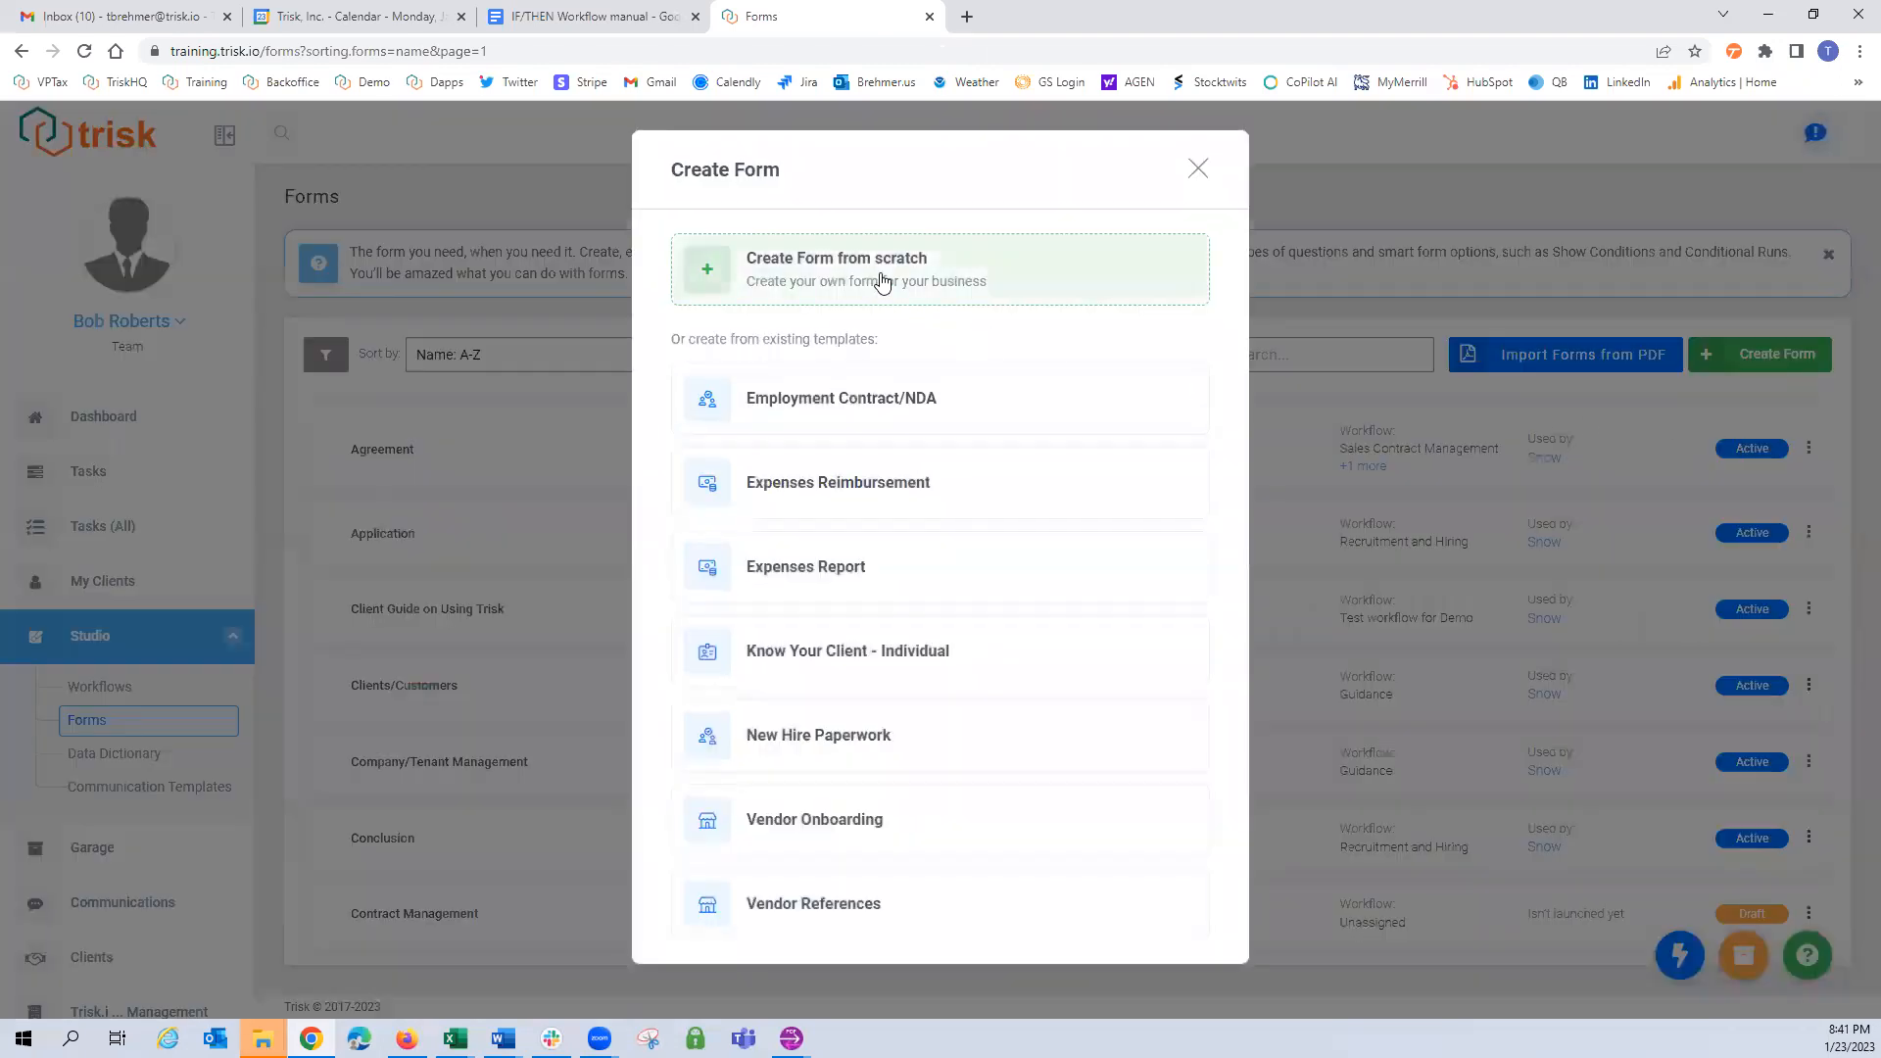
pyautogui.click(880, 272)
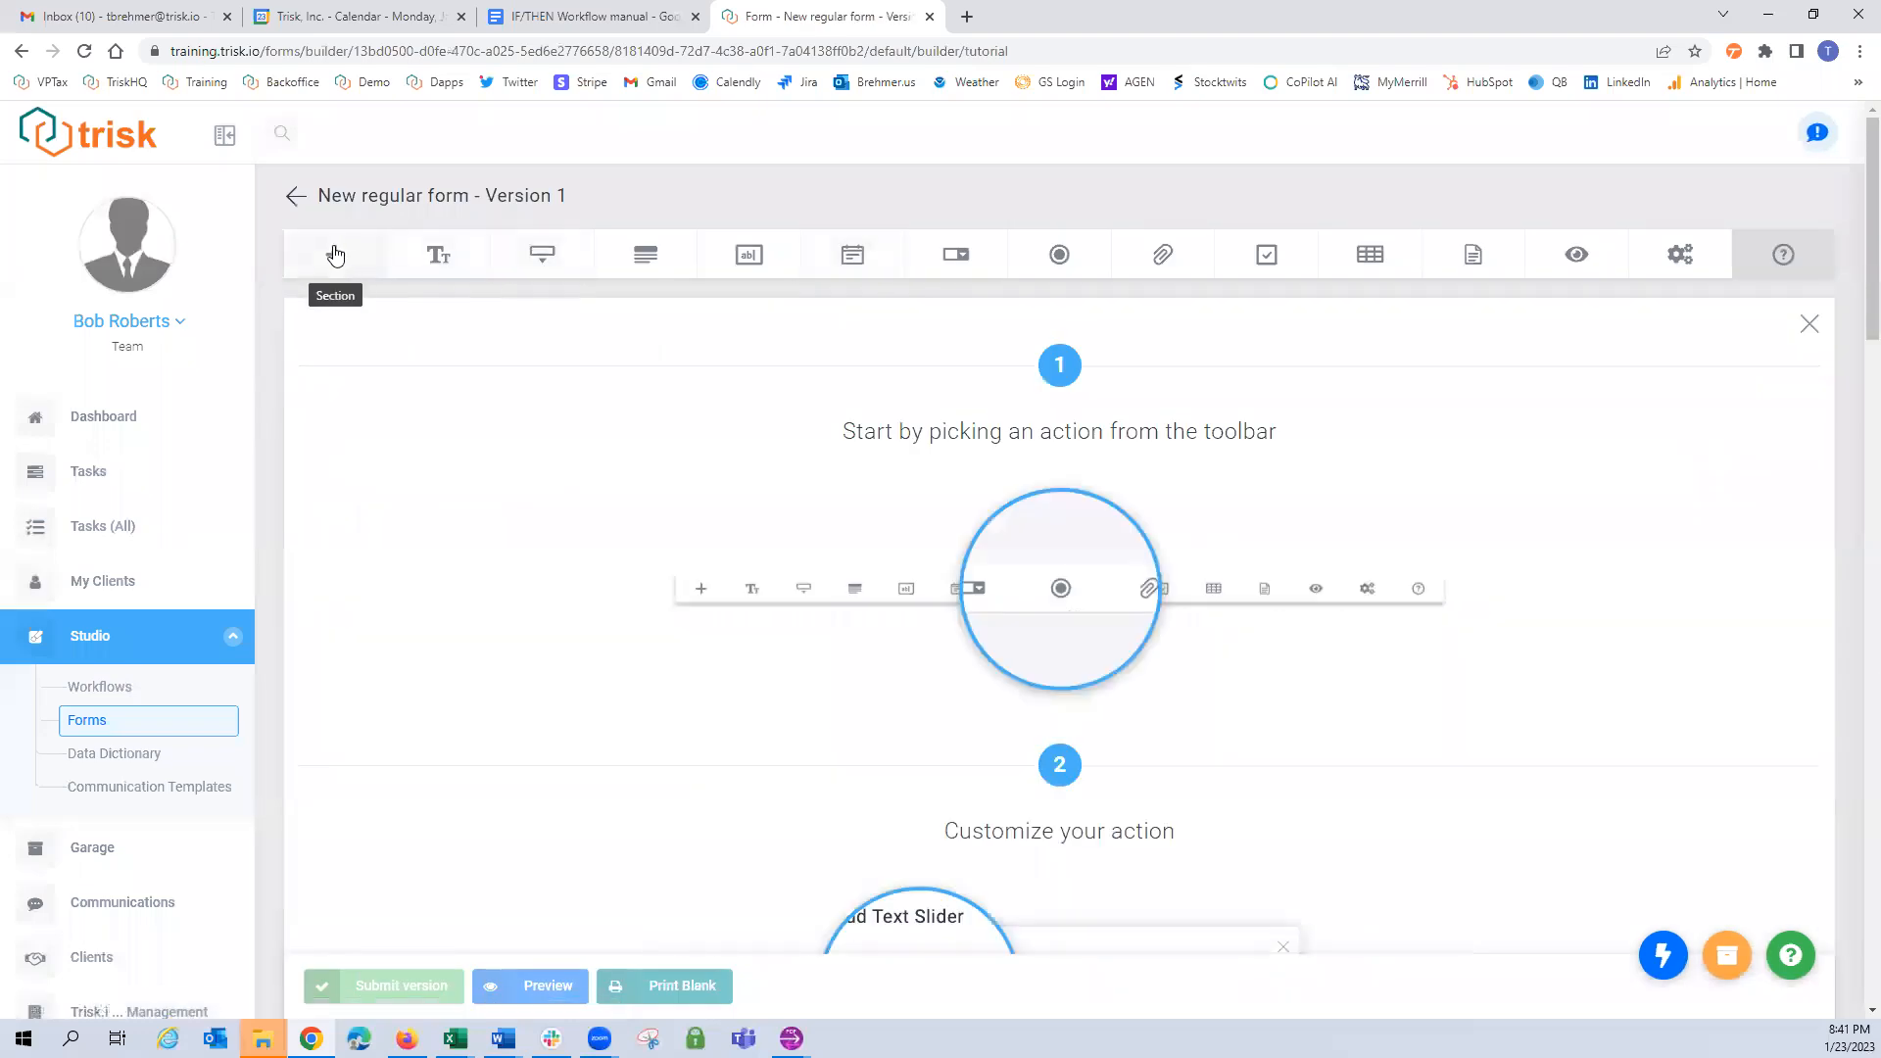
pyautogui.click(336, 255)
pyautogui.moveTo(1140, 306); pyautogui.dragTo(647, 317)
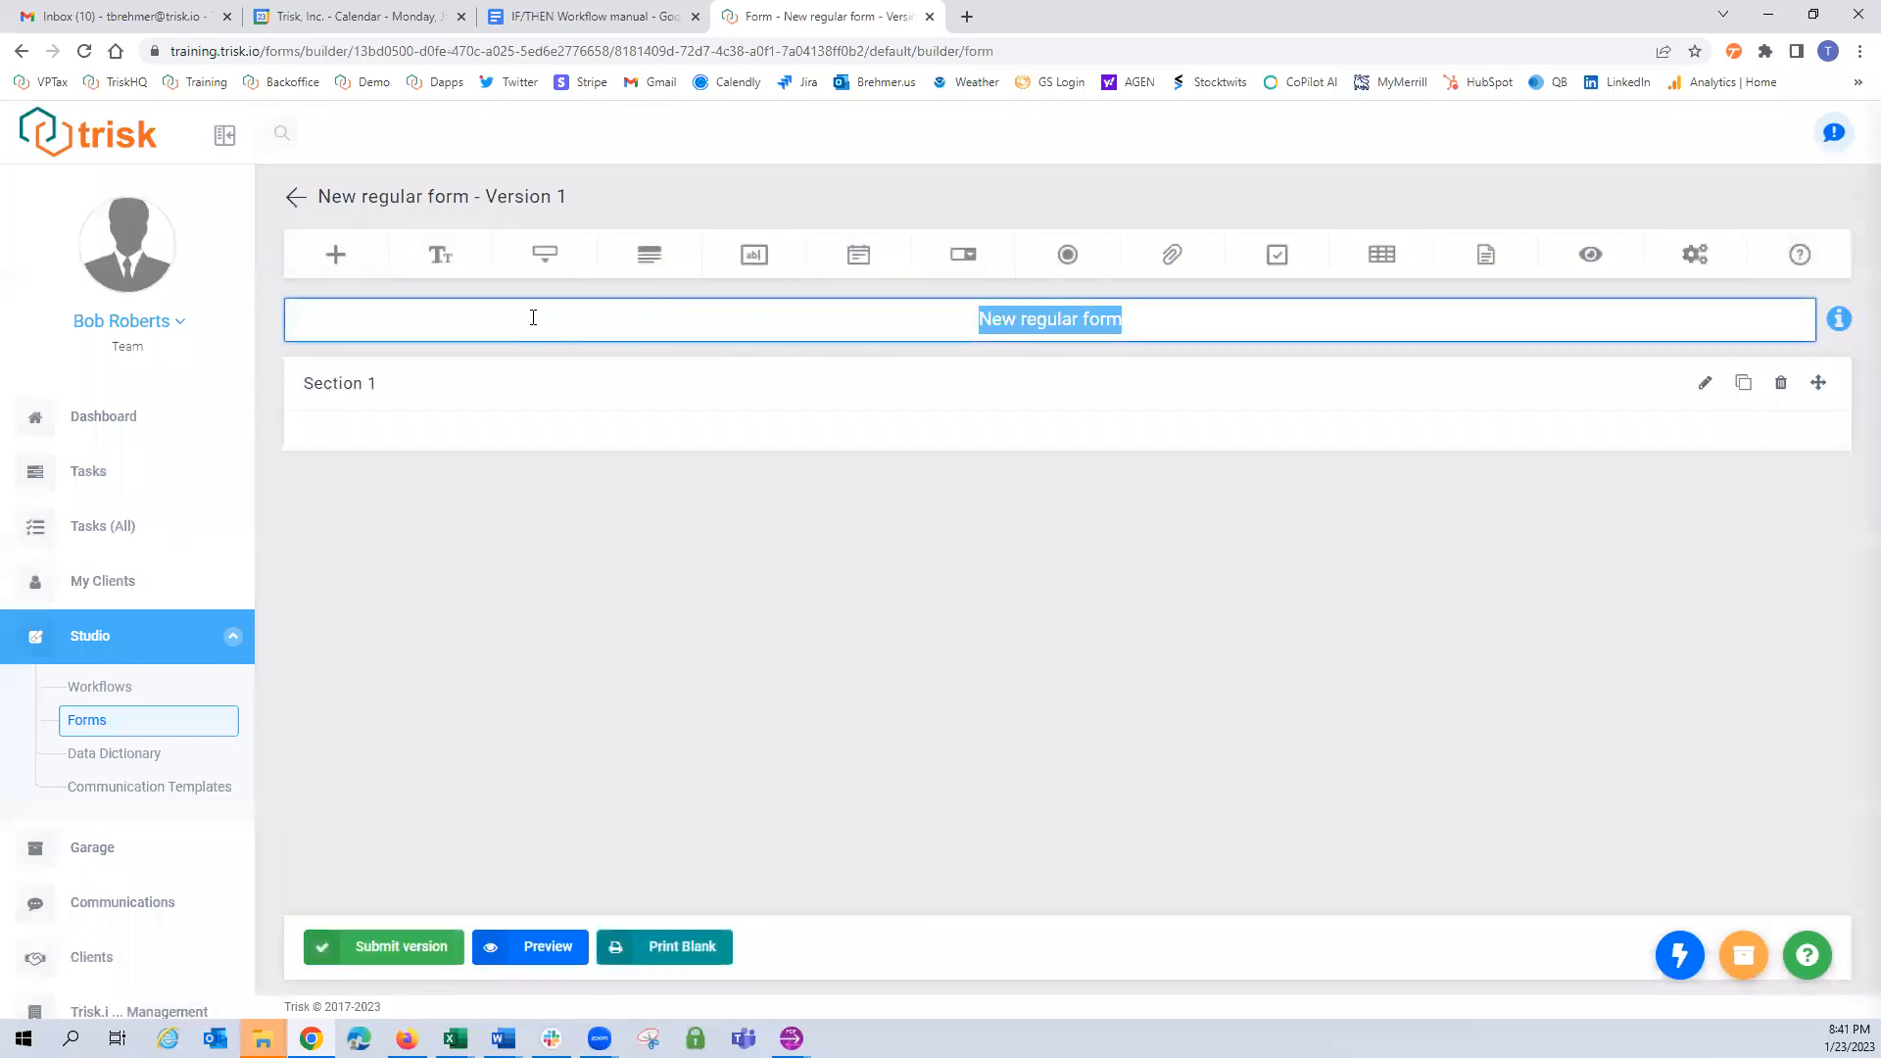
pyautogui.press('BackSpace')
pyautogui.write('Then ')
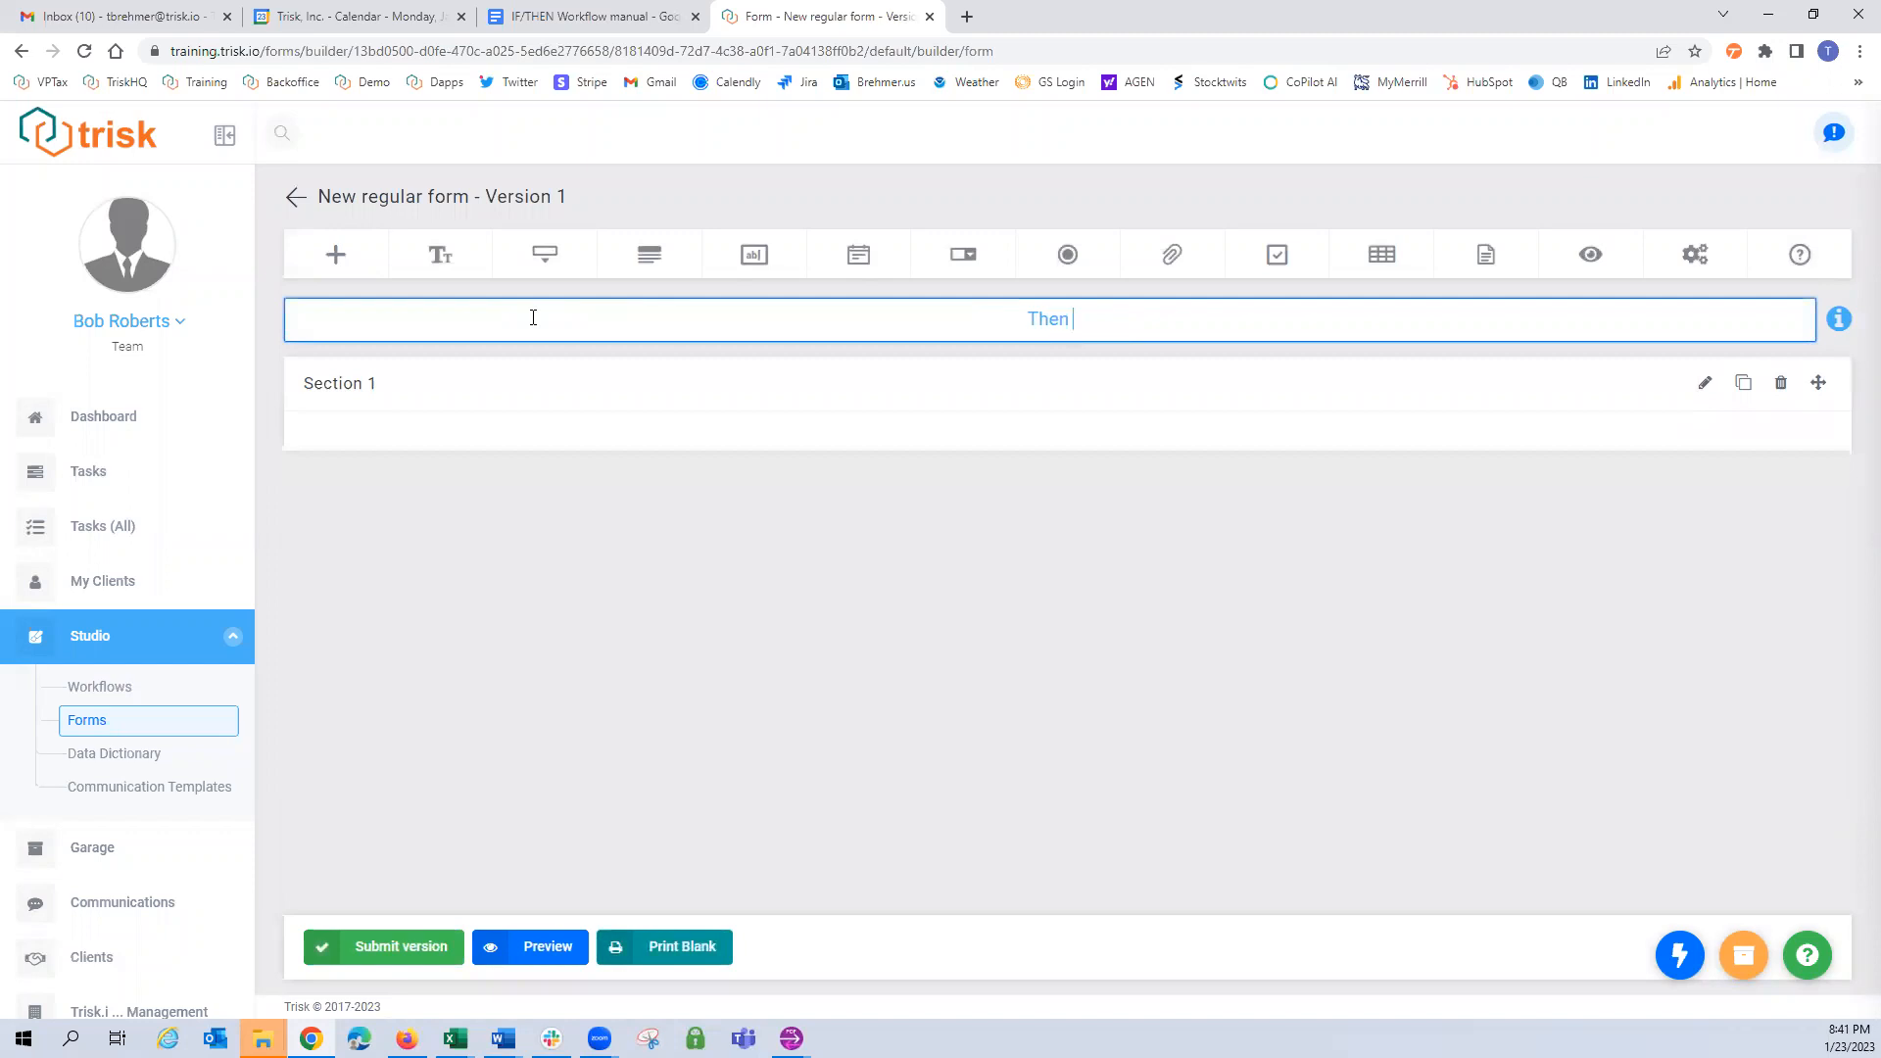
pyautogui.write('Form')
pyautogui.press('Tab')
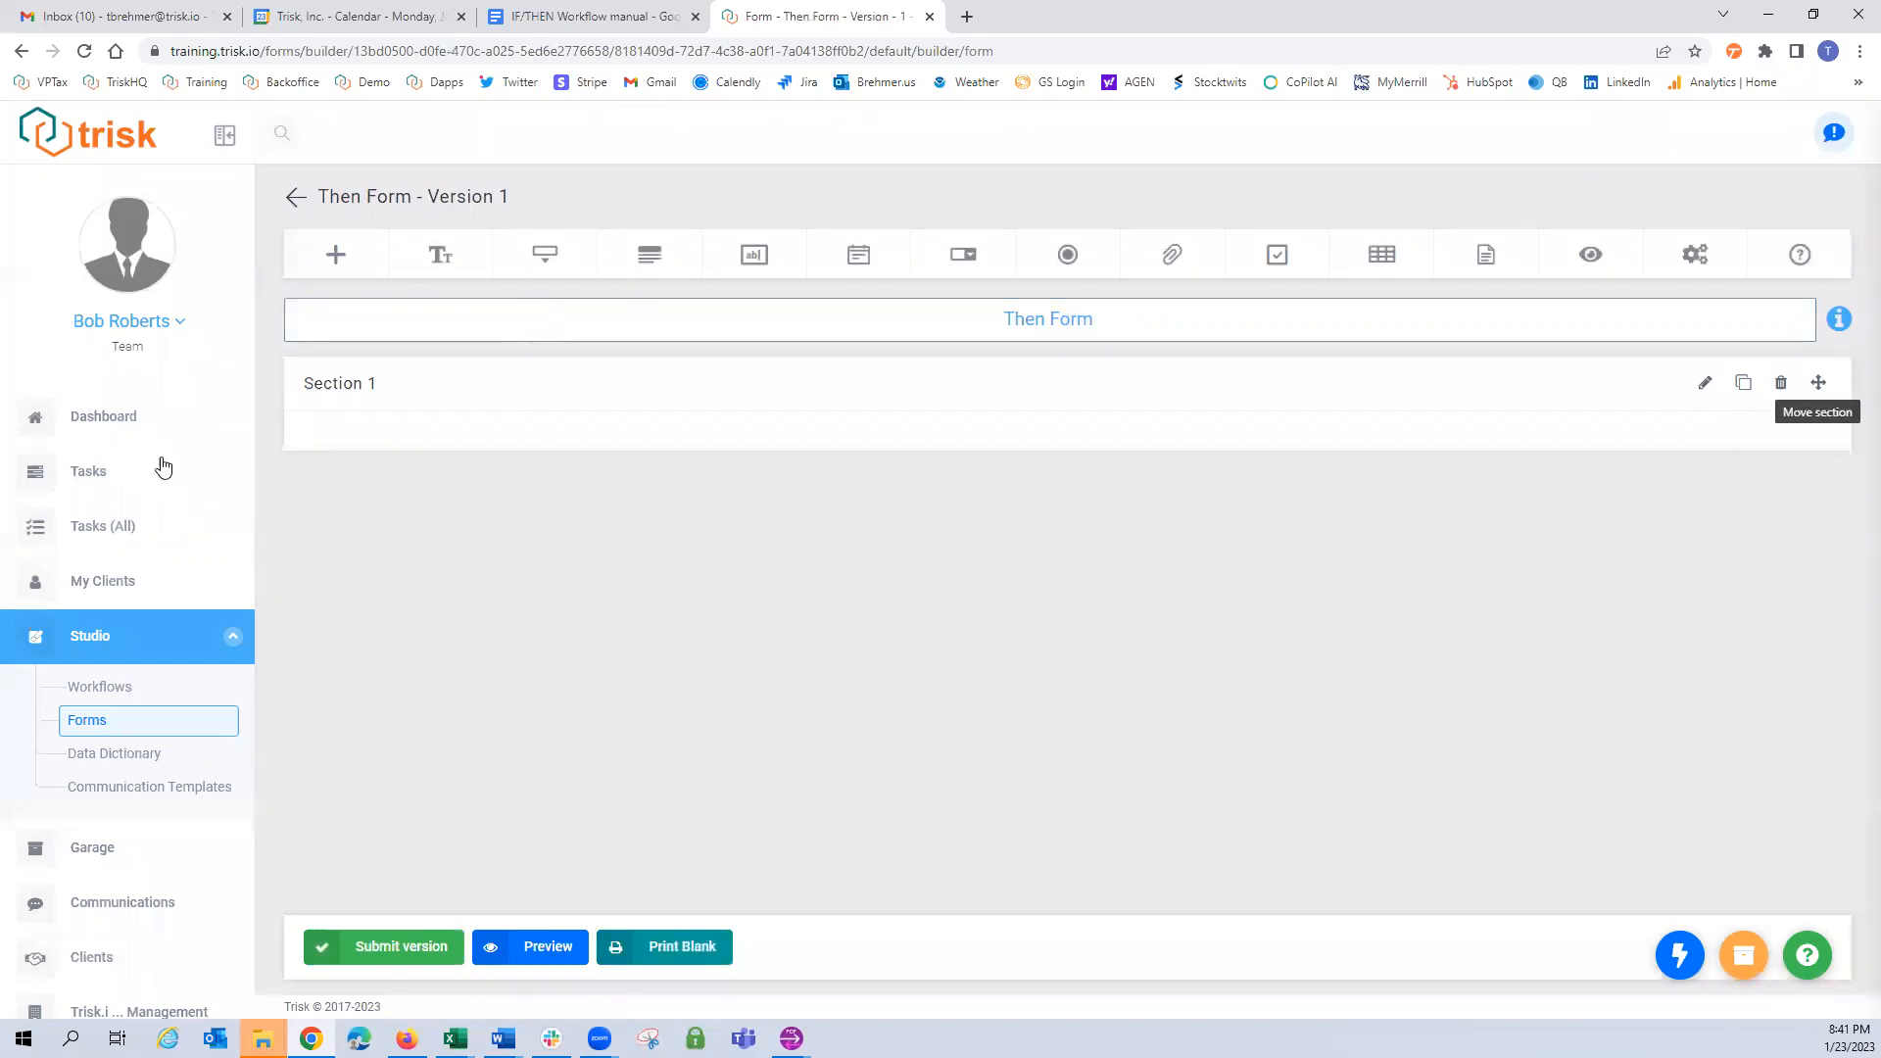
pyautogui.click(378, 946)
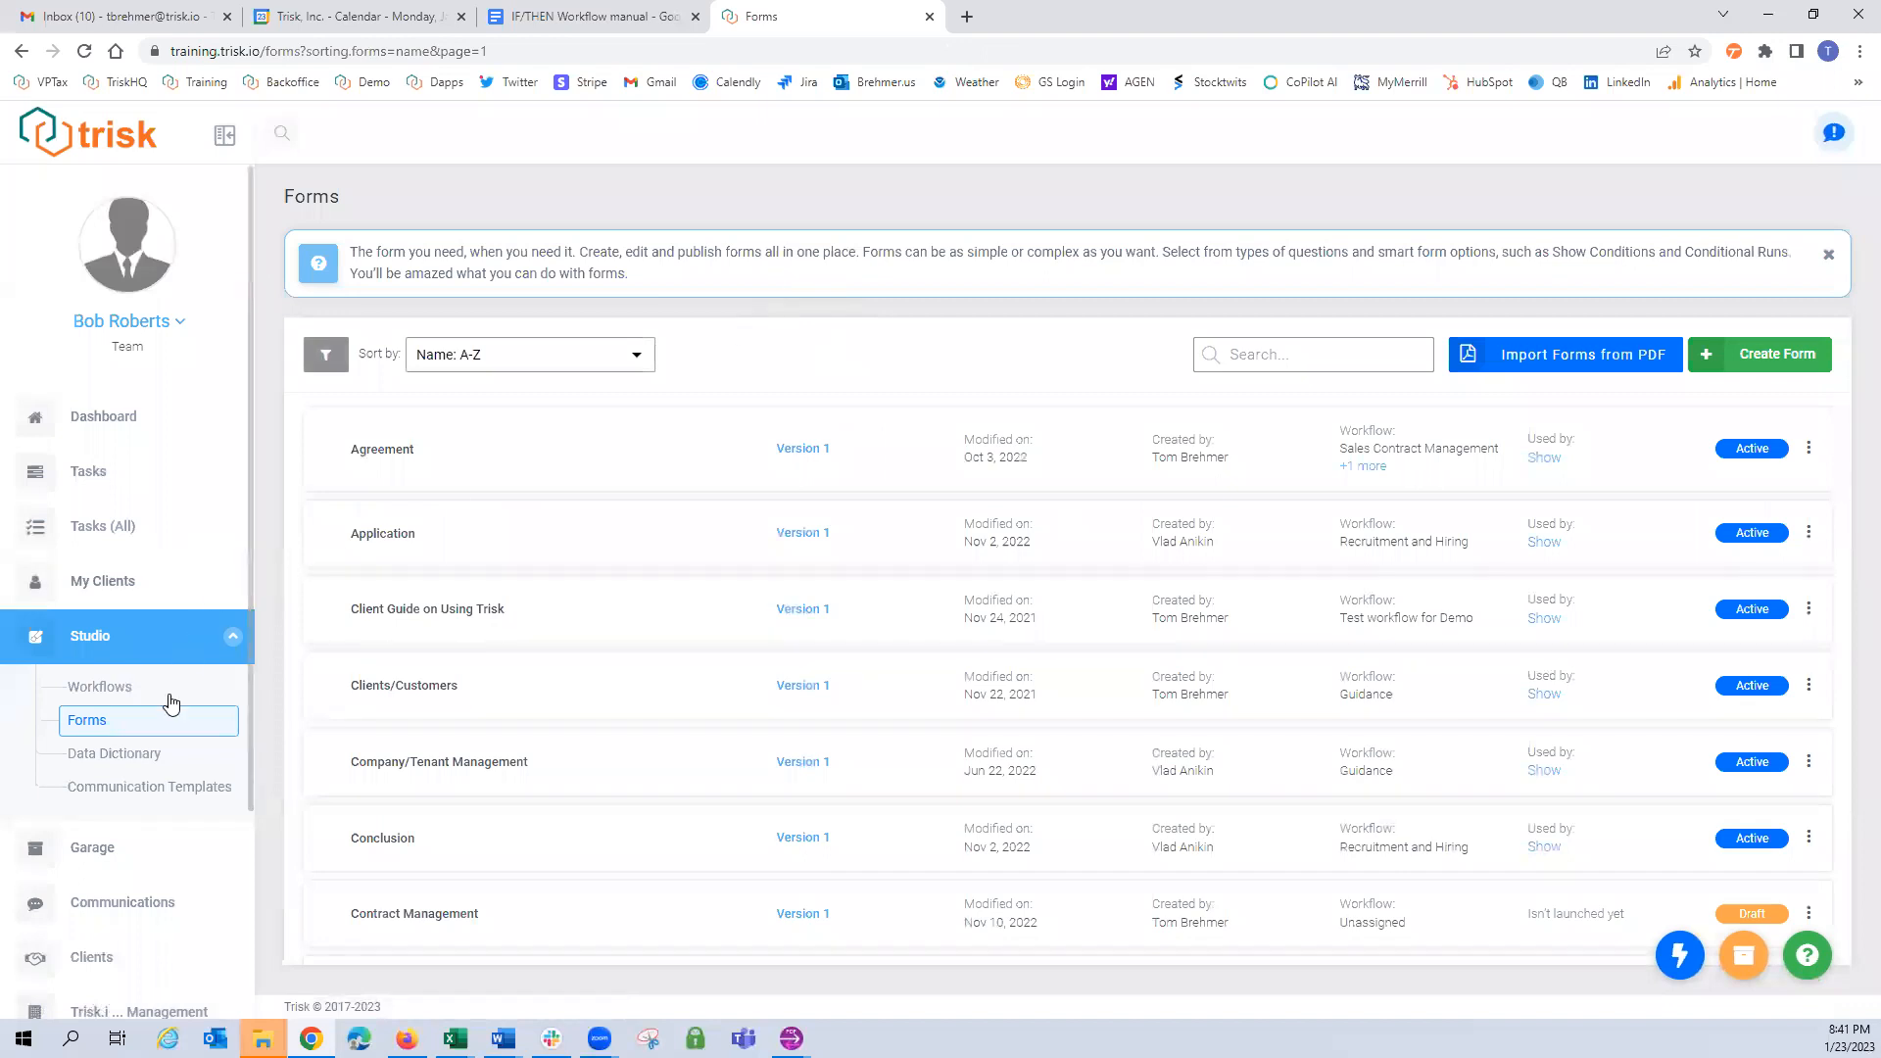
# Create a workflow from scratch and name it "If Then Workflow".
pyautogui.click(122, 690)
pyautogui.click(1734, 355)
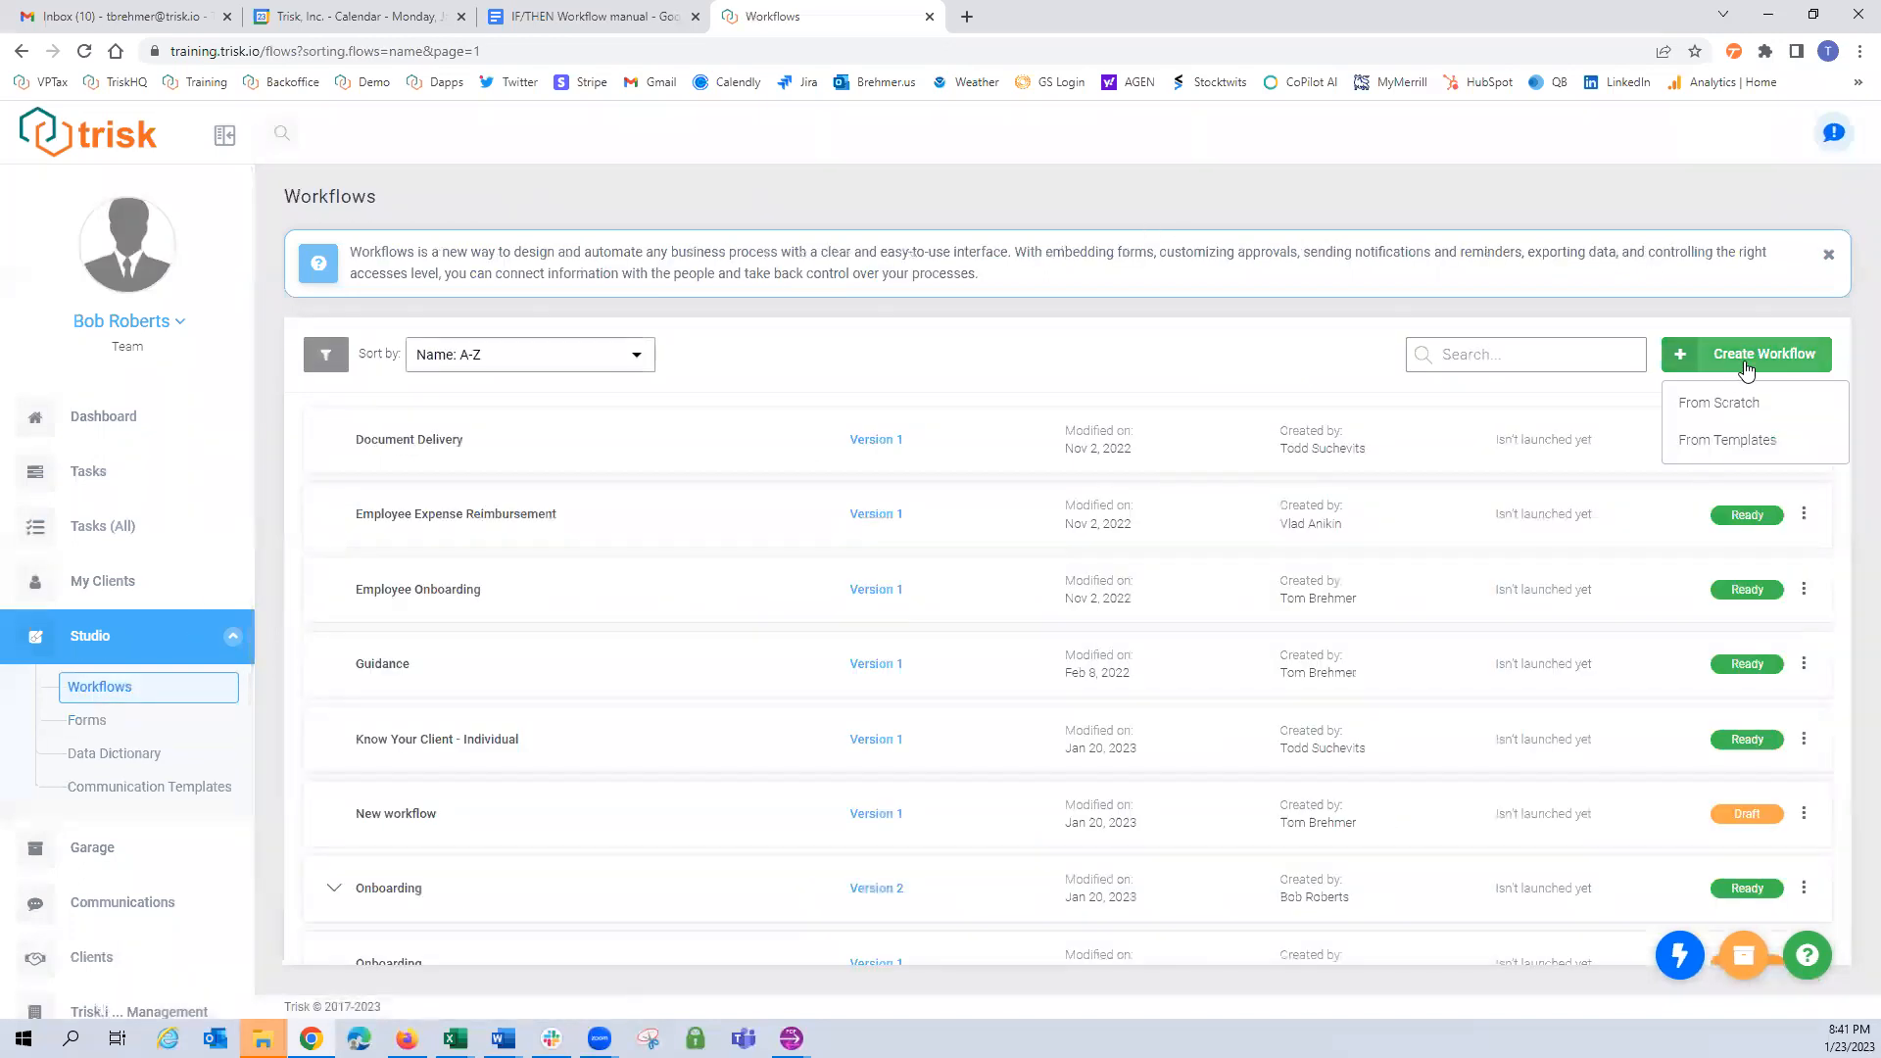
pyautogui.click(1726, 405)
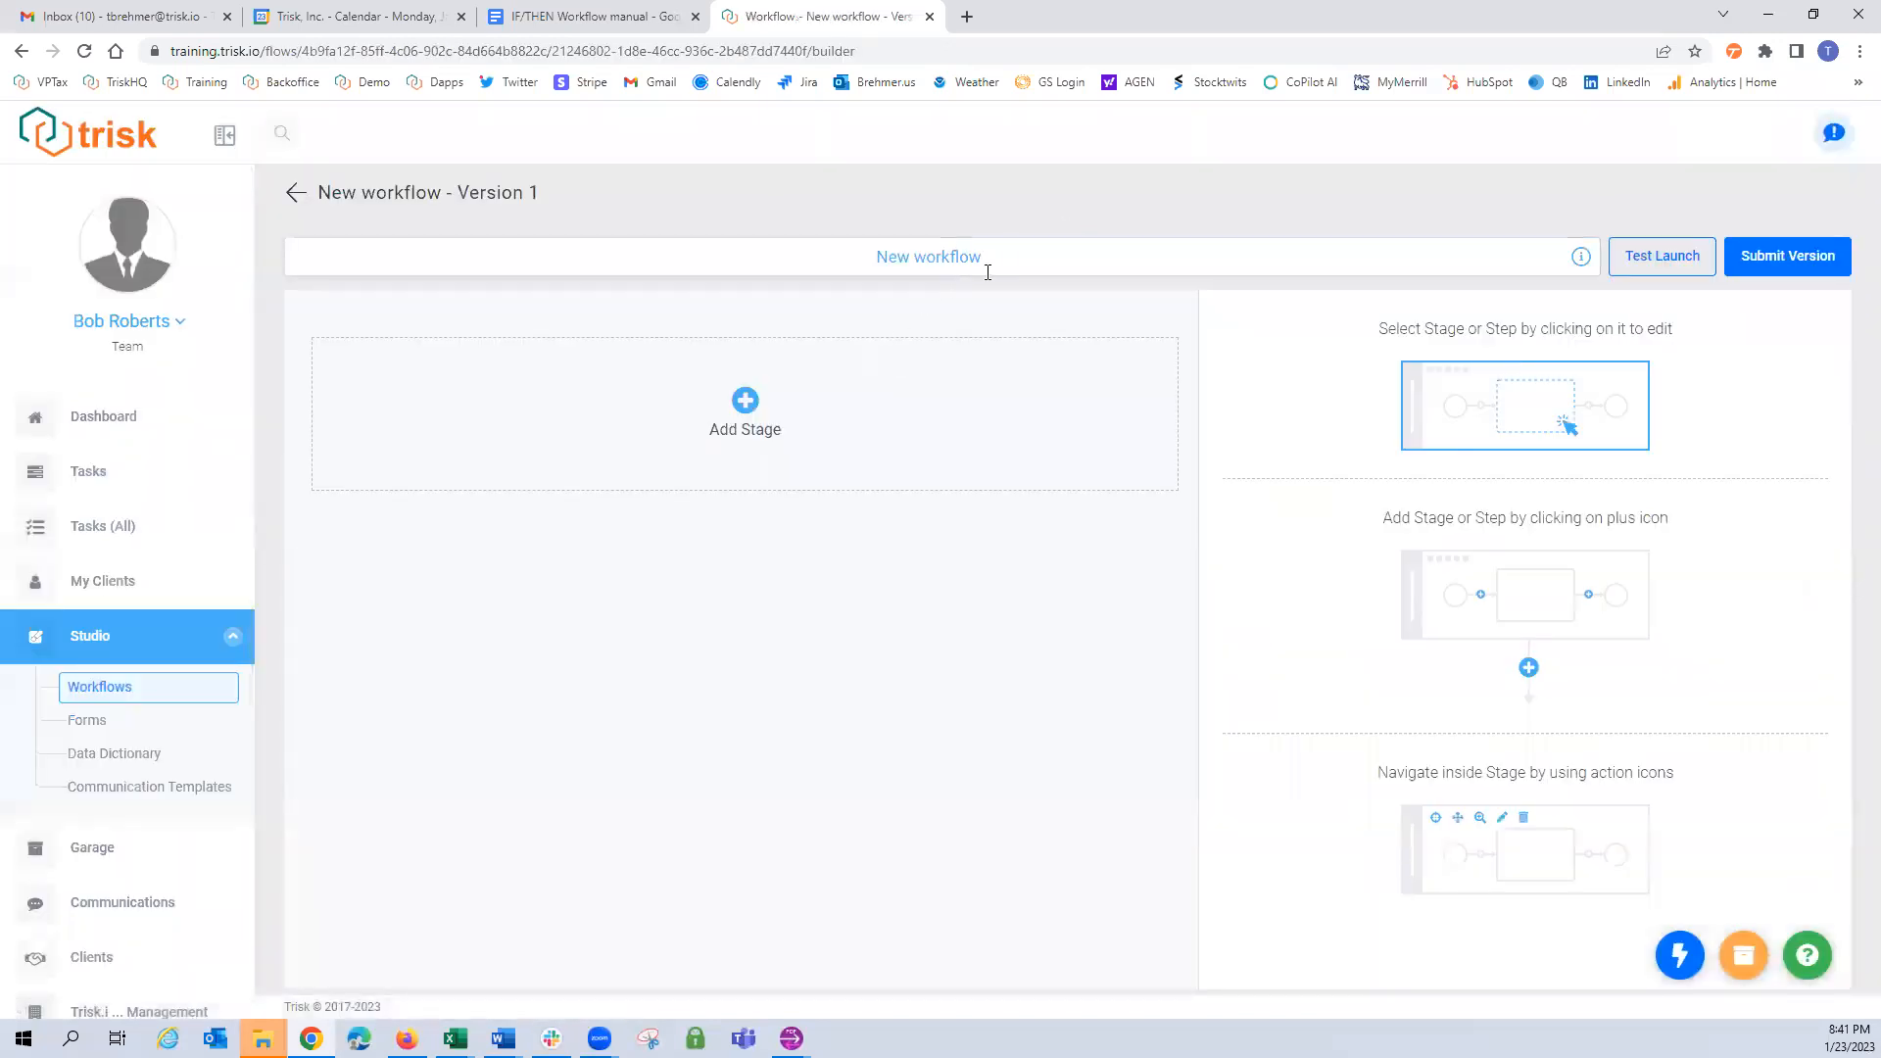
pyautogui.moveTo(982, 258); pyautogui.dragTo(199, 257)
pyautogui.write('If T')
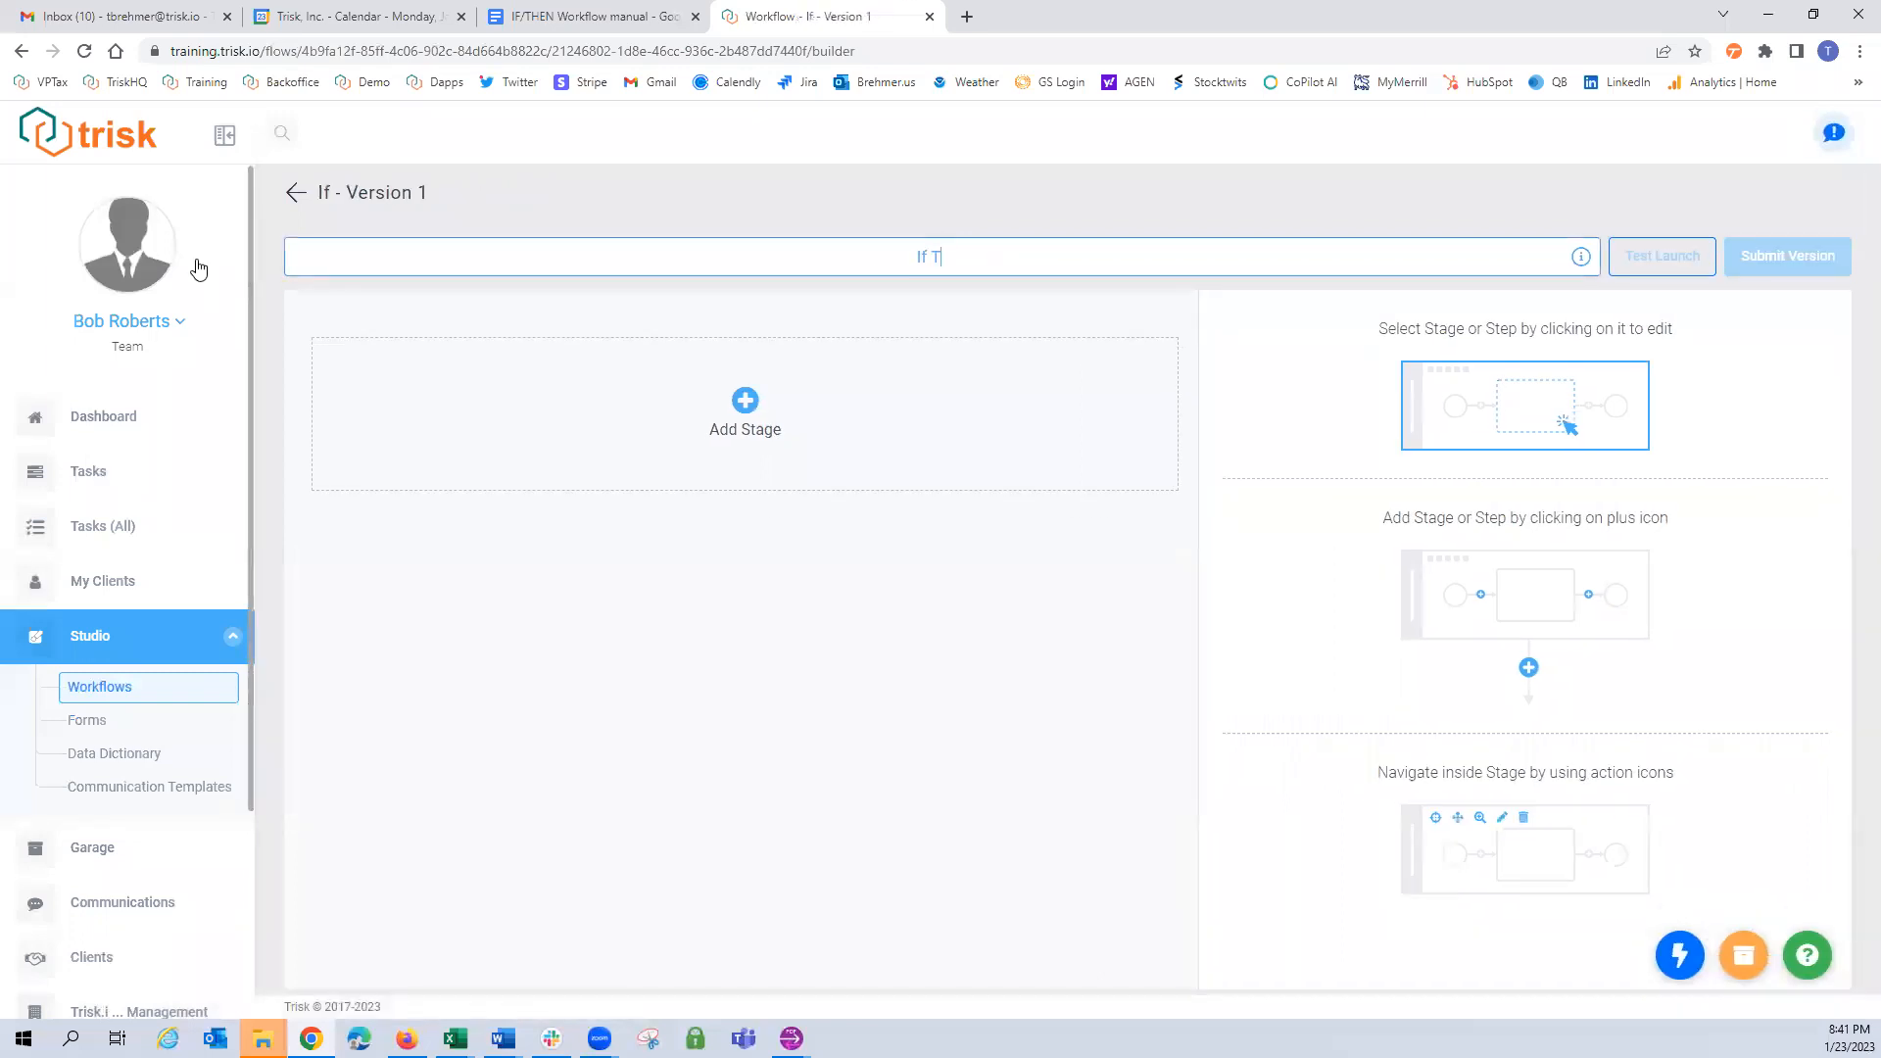
pyautogui.write('hen Workflow')
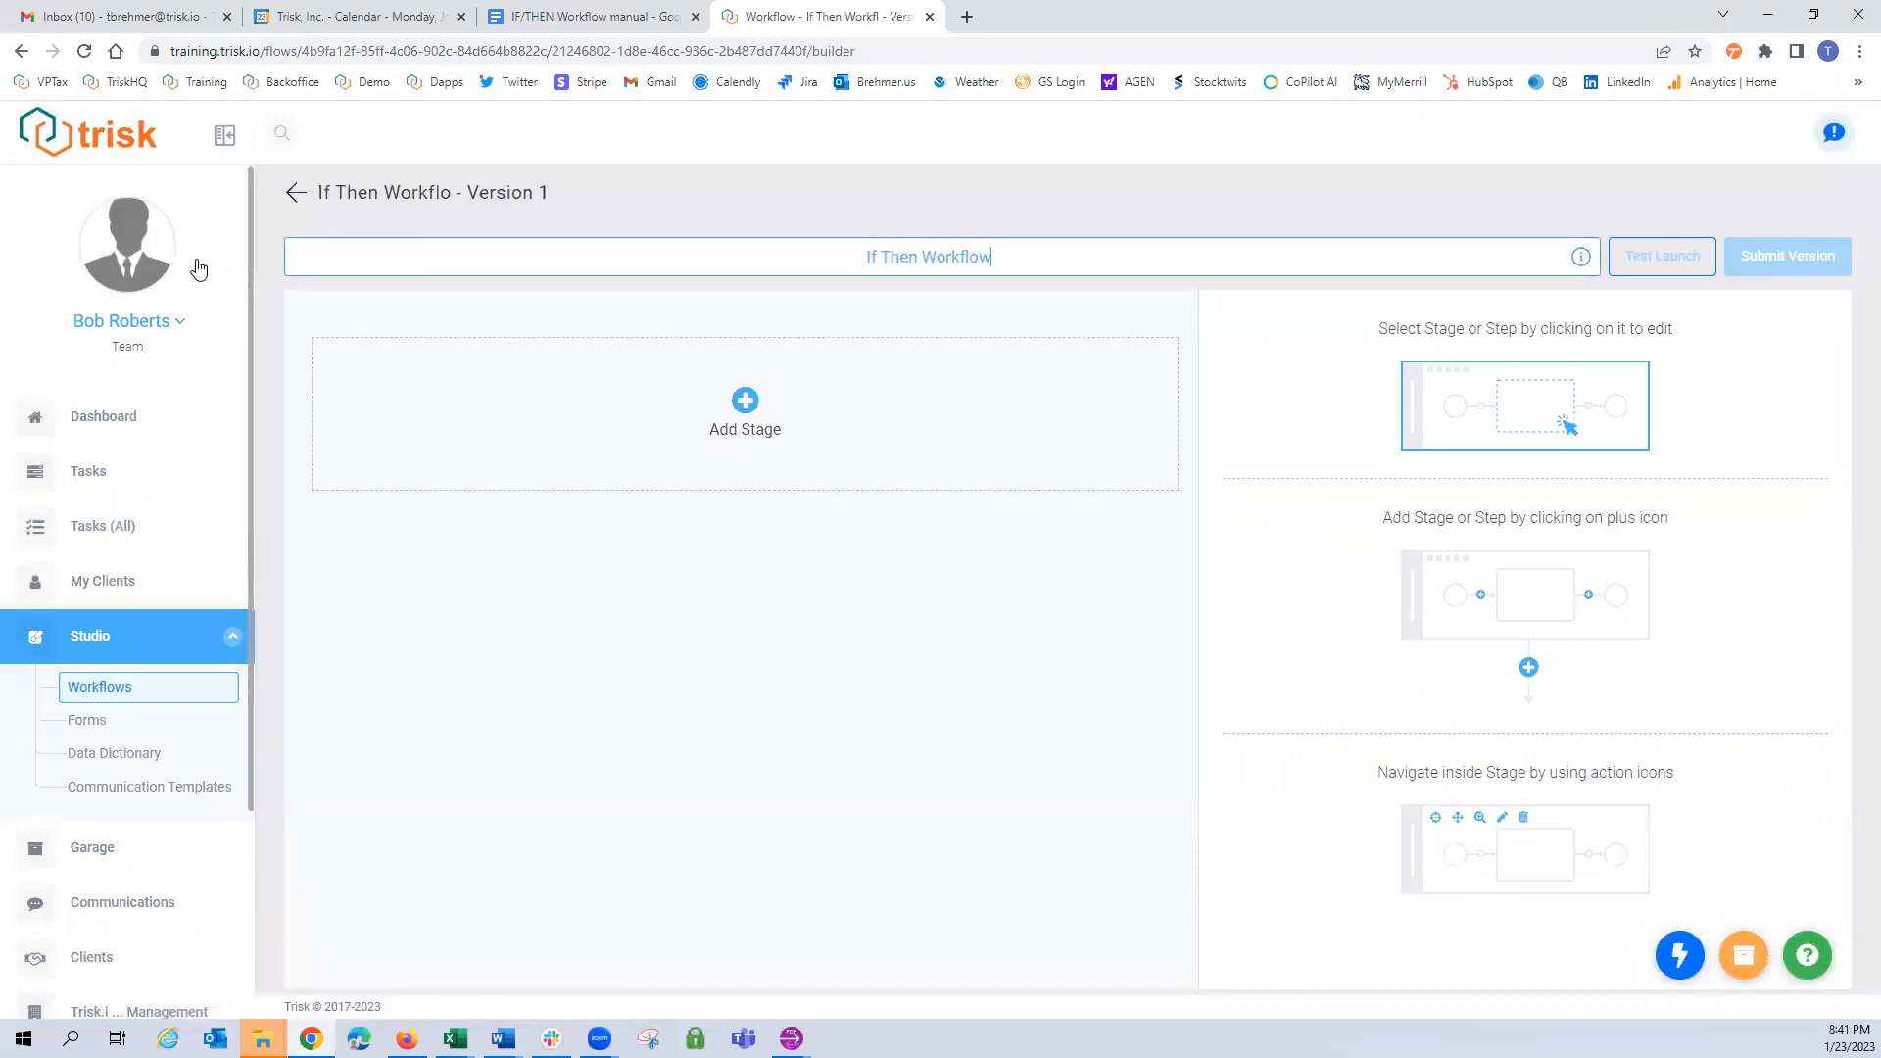
# Add the first stage to the workflow and name it "If Condition".
pyautogui.click(744, 404)
pyautogui.moveTo(1323, 425); pyautogui.dragTo(958, 424)
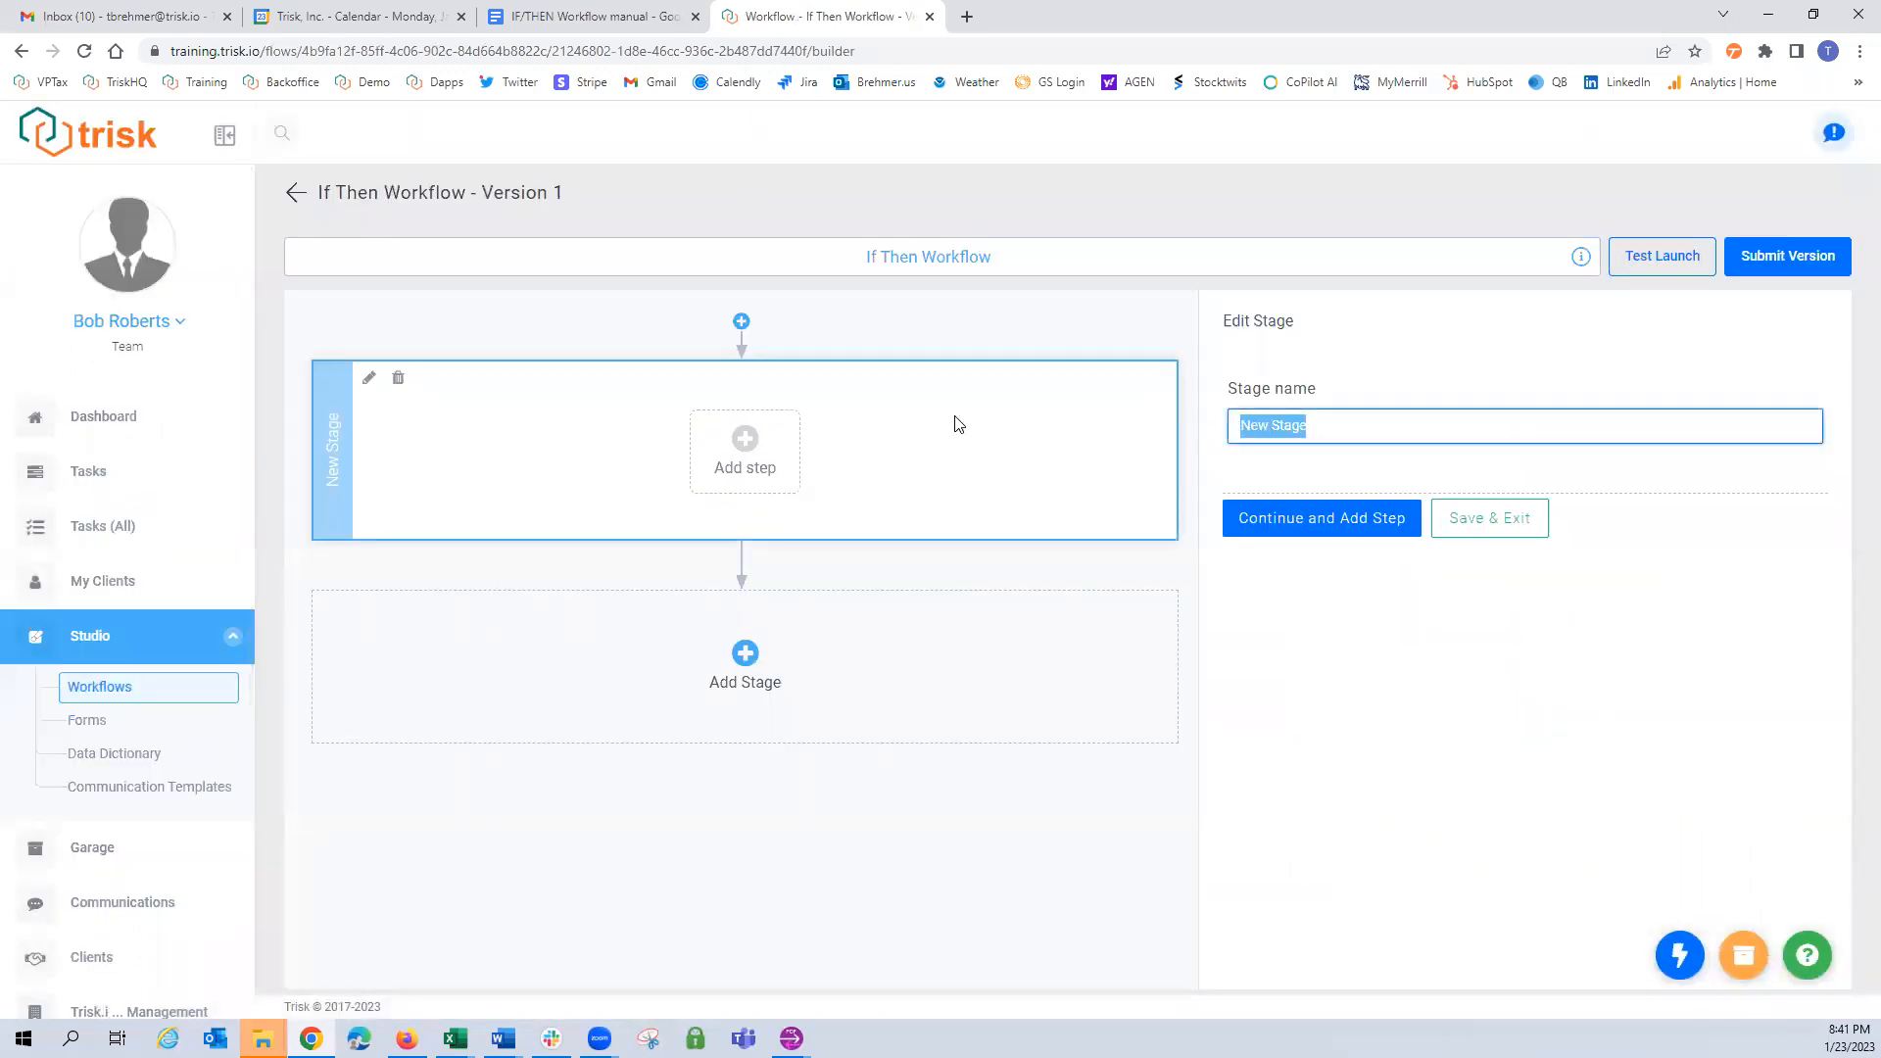
pyautogui.press('BackSpace')
pyautogui.write('If Co')
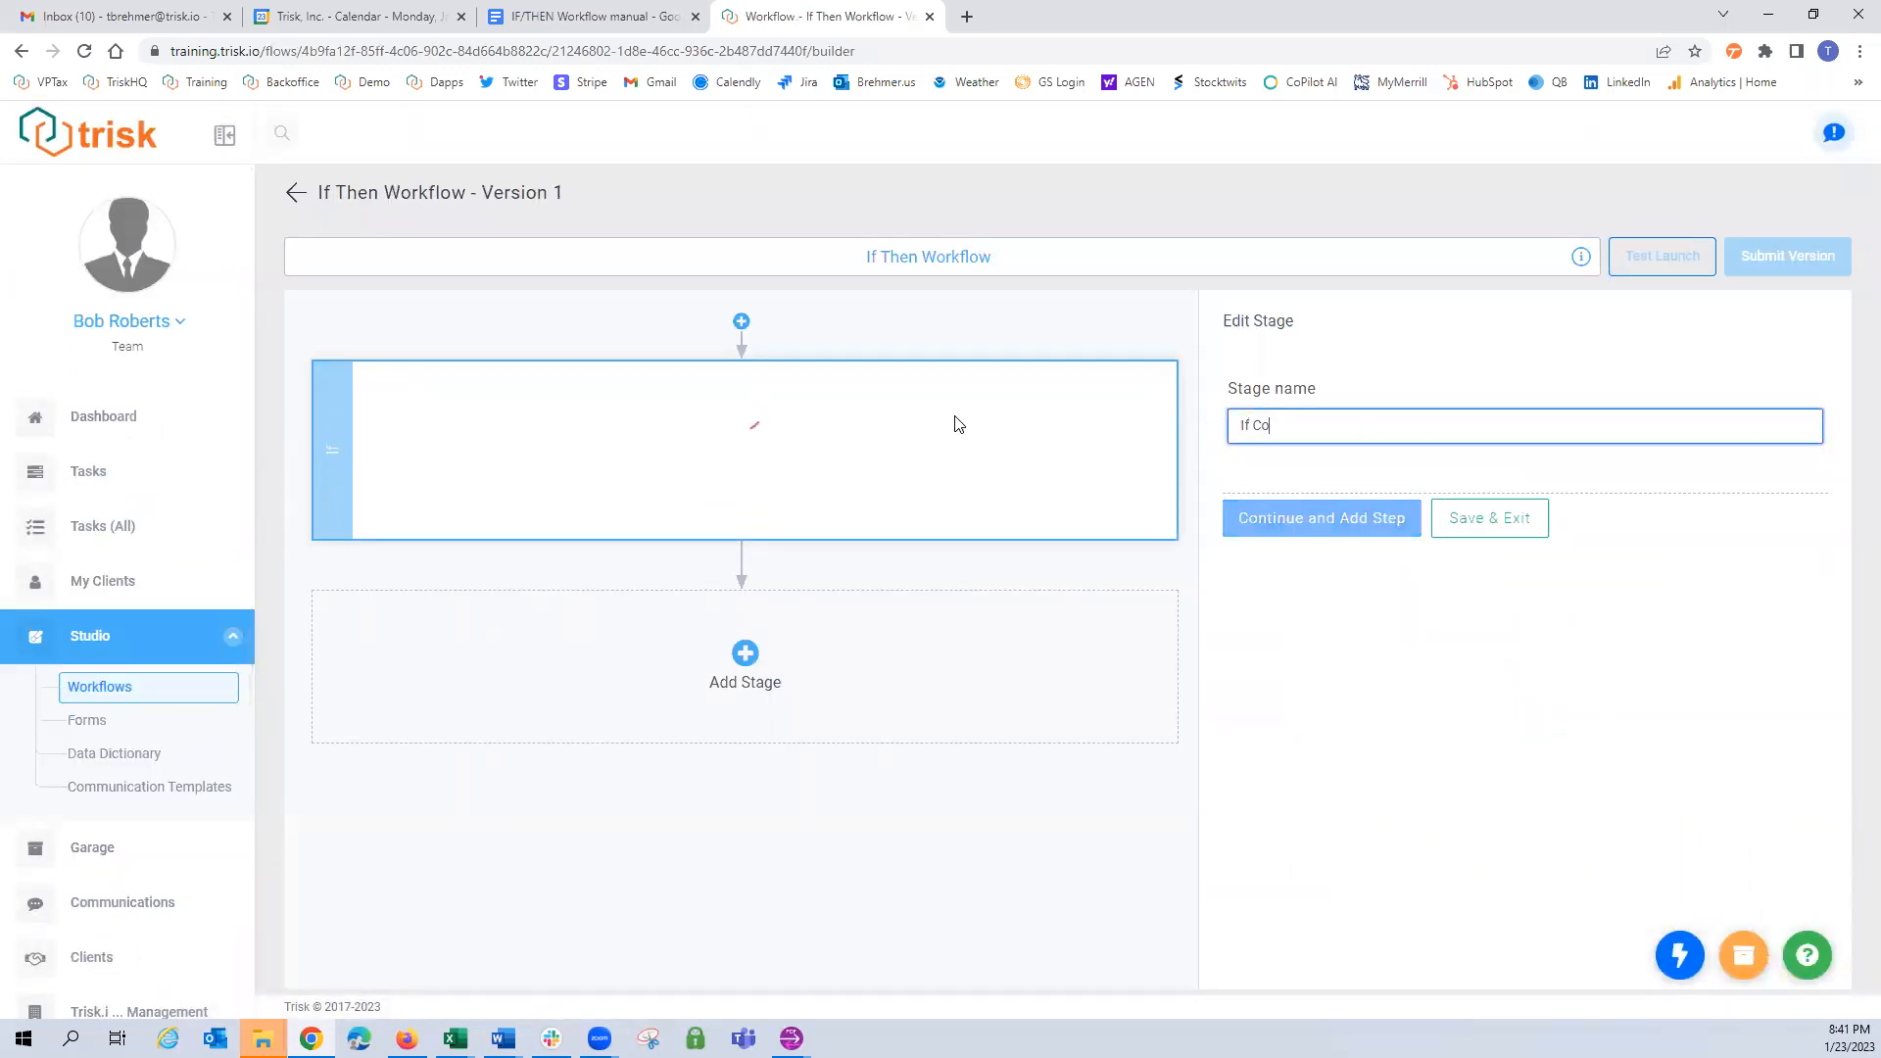
pyautogui.write('ndition')
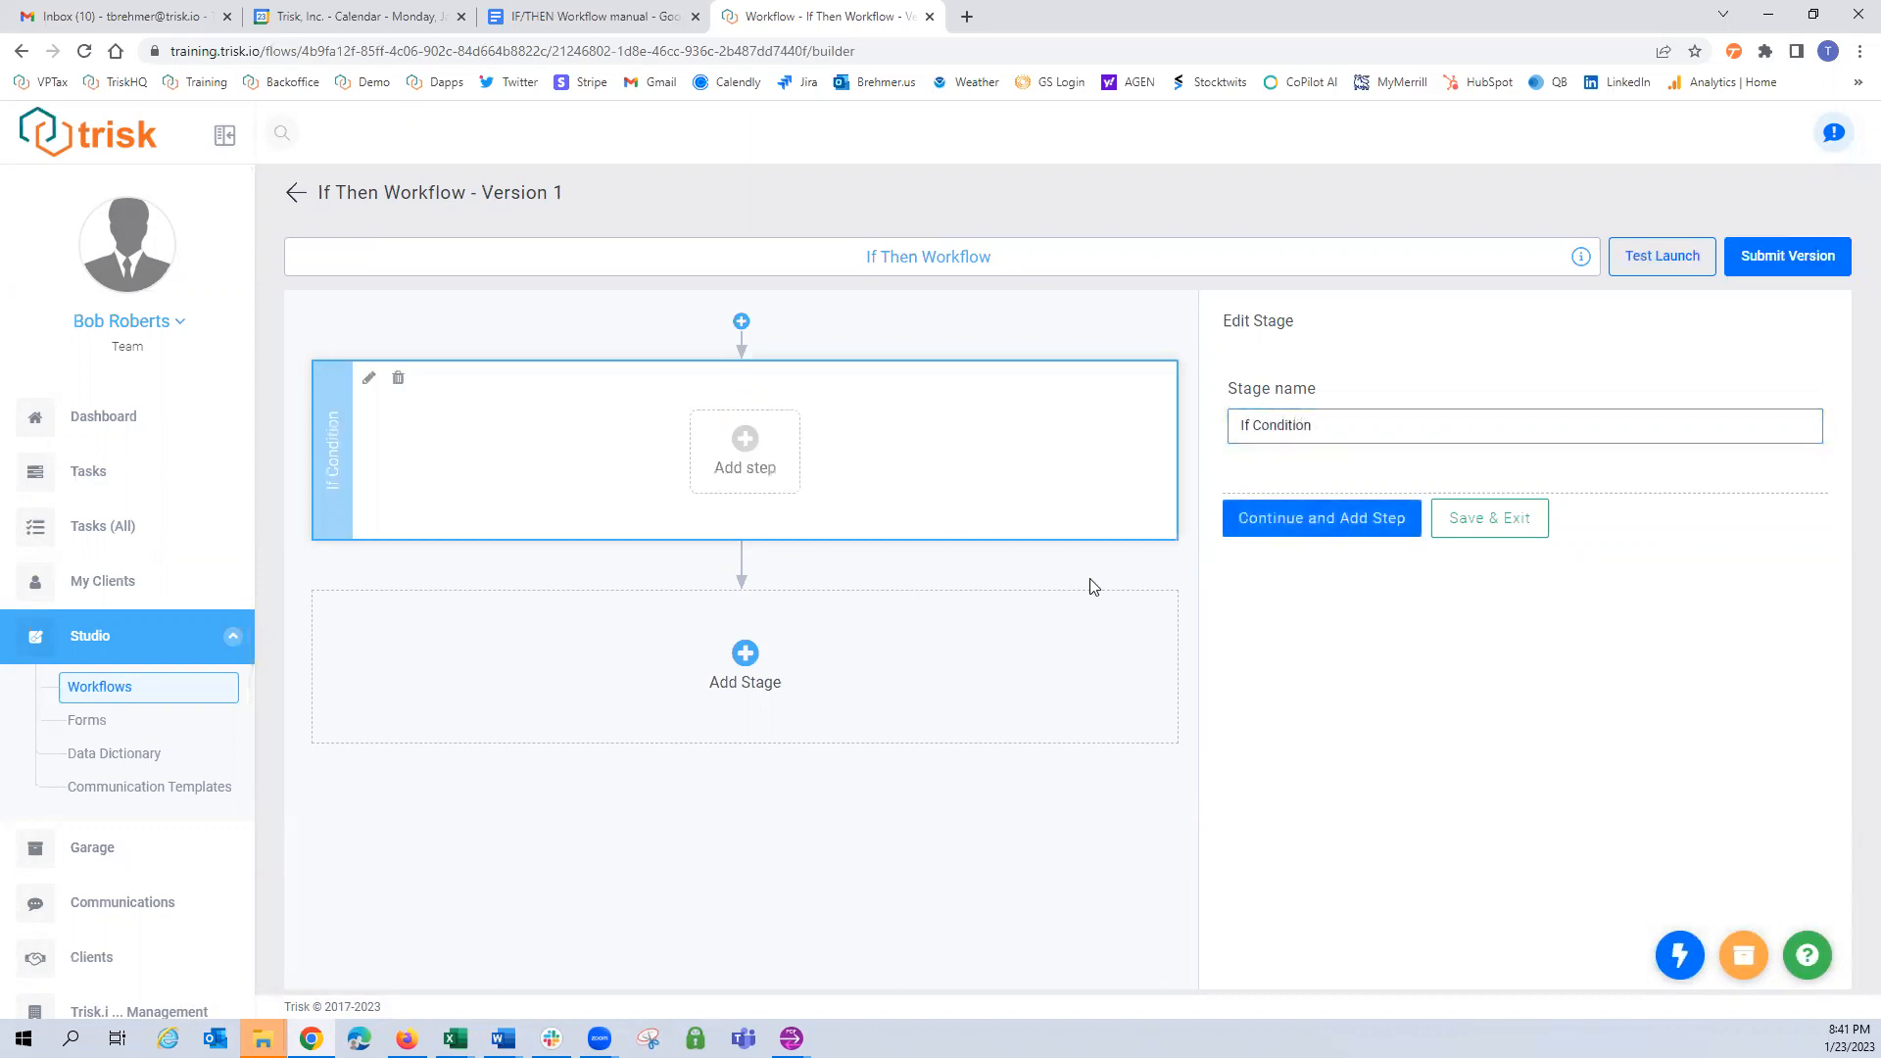
# Add a Fill Form step to the If Condition stage and link the If Form to it.
pyautogui.click(1301, 523)
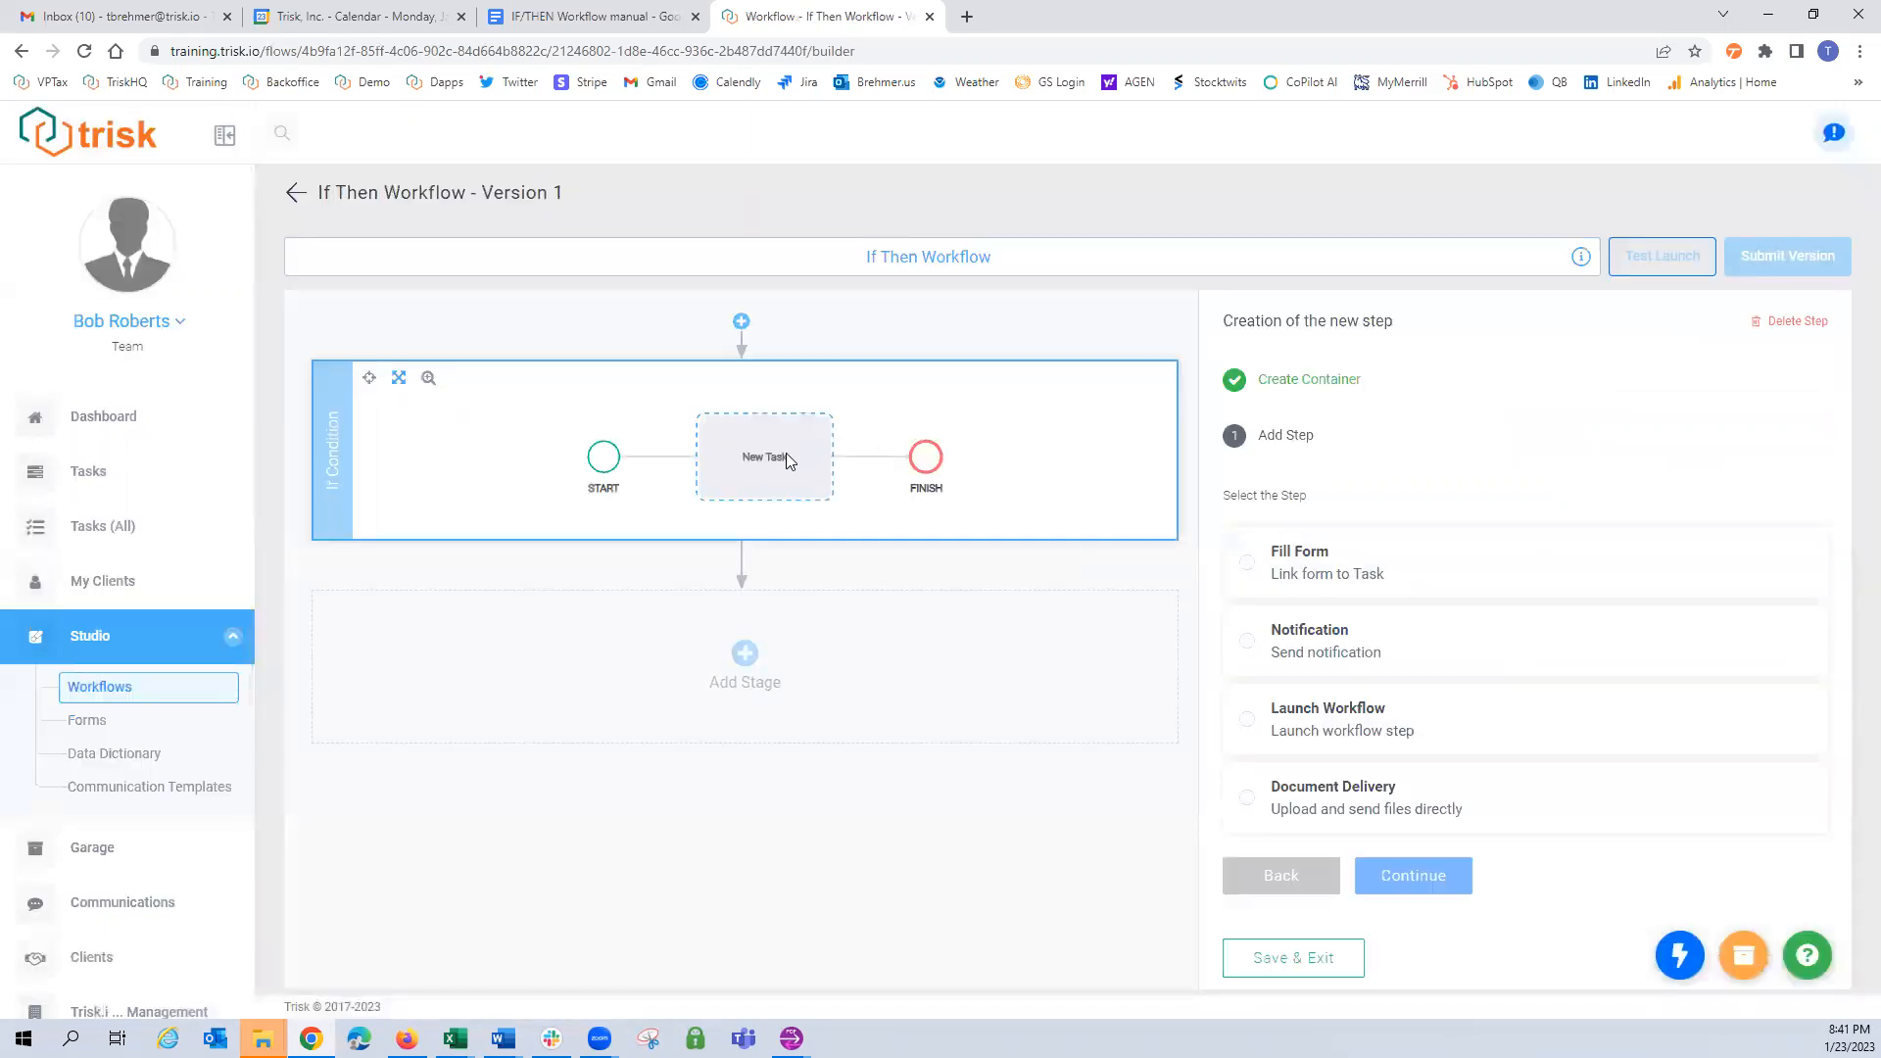
pyautogui.click(1248, 568)
pyautogui.click(1378, 875)
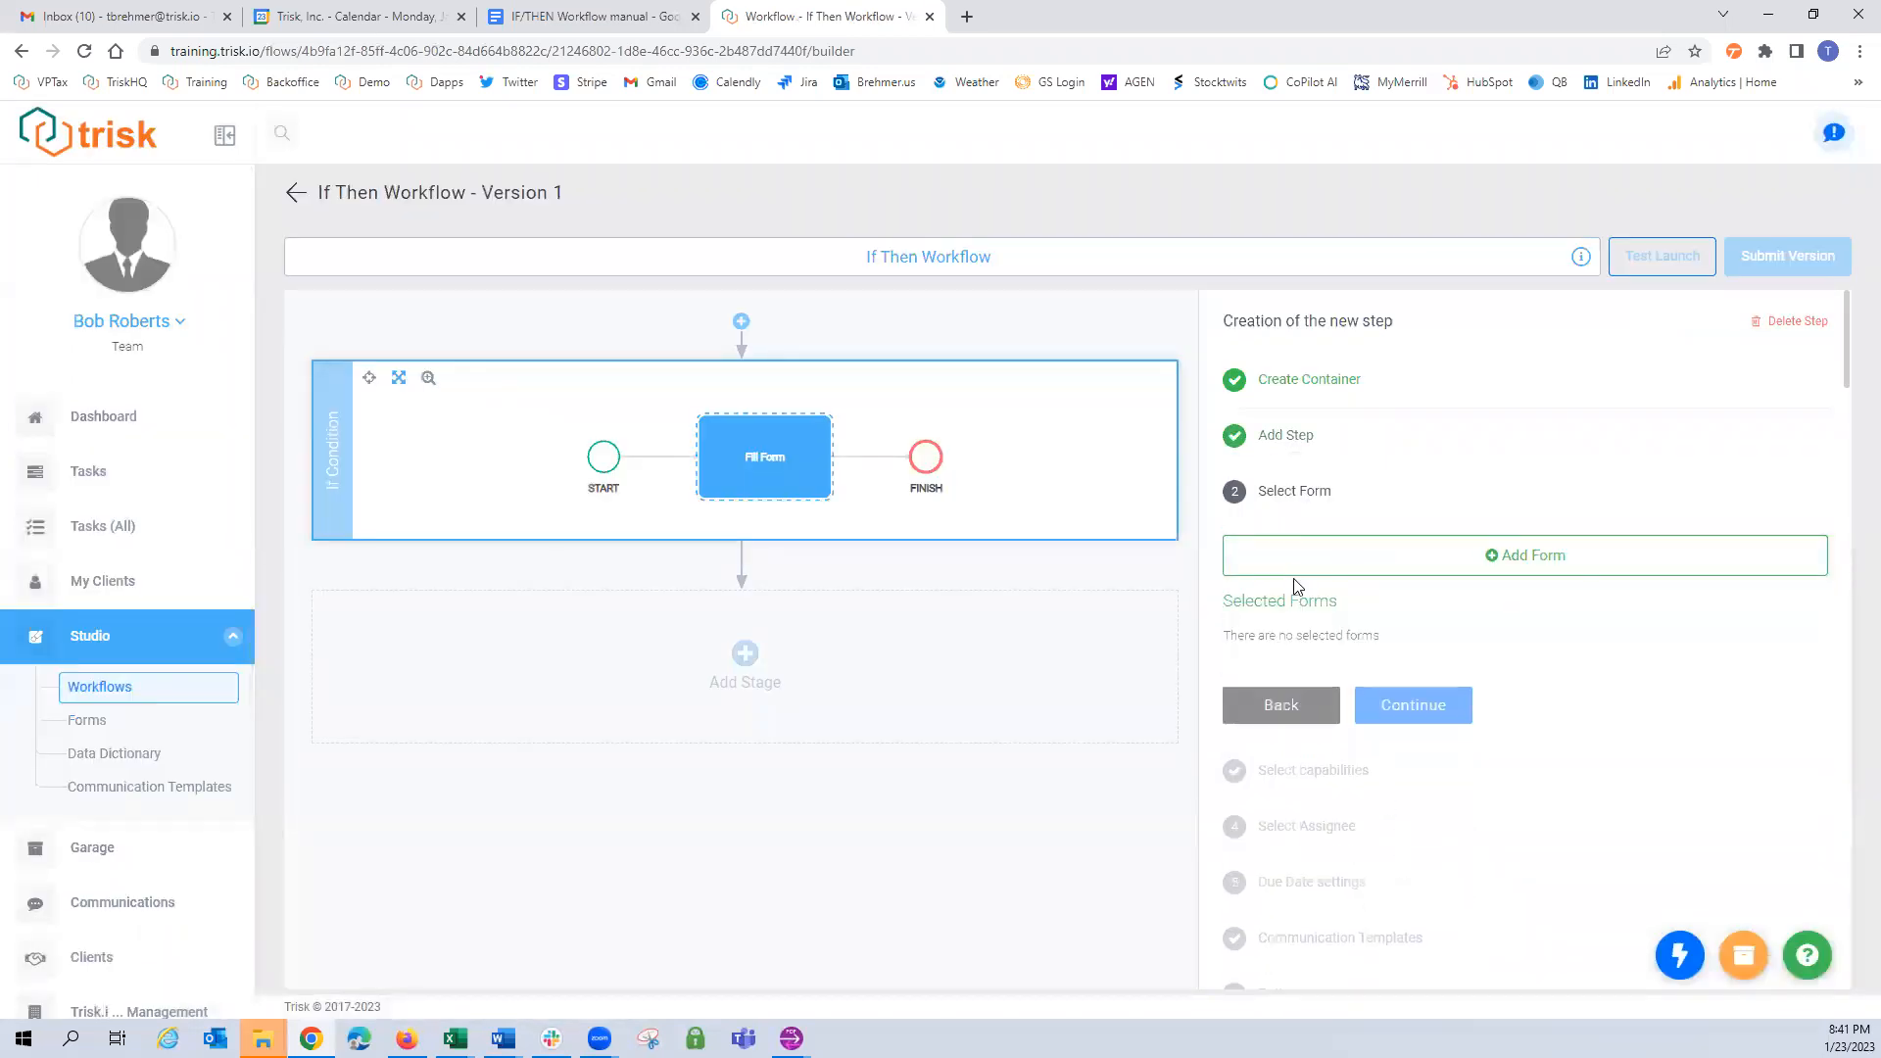
pyautogui.click(1376, 566)
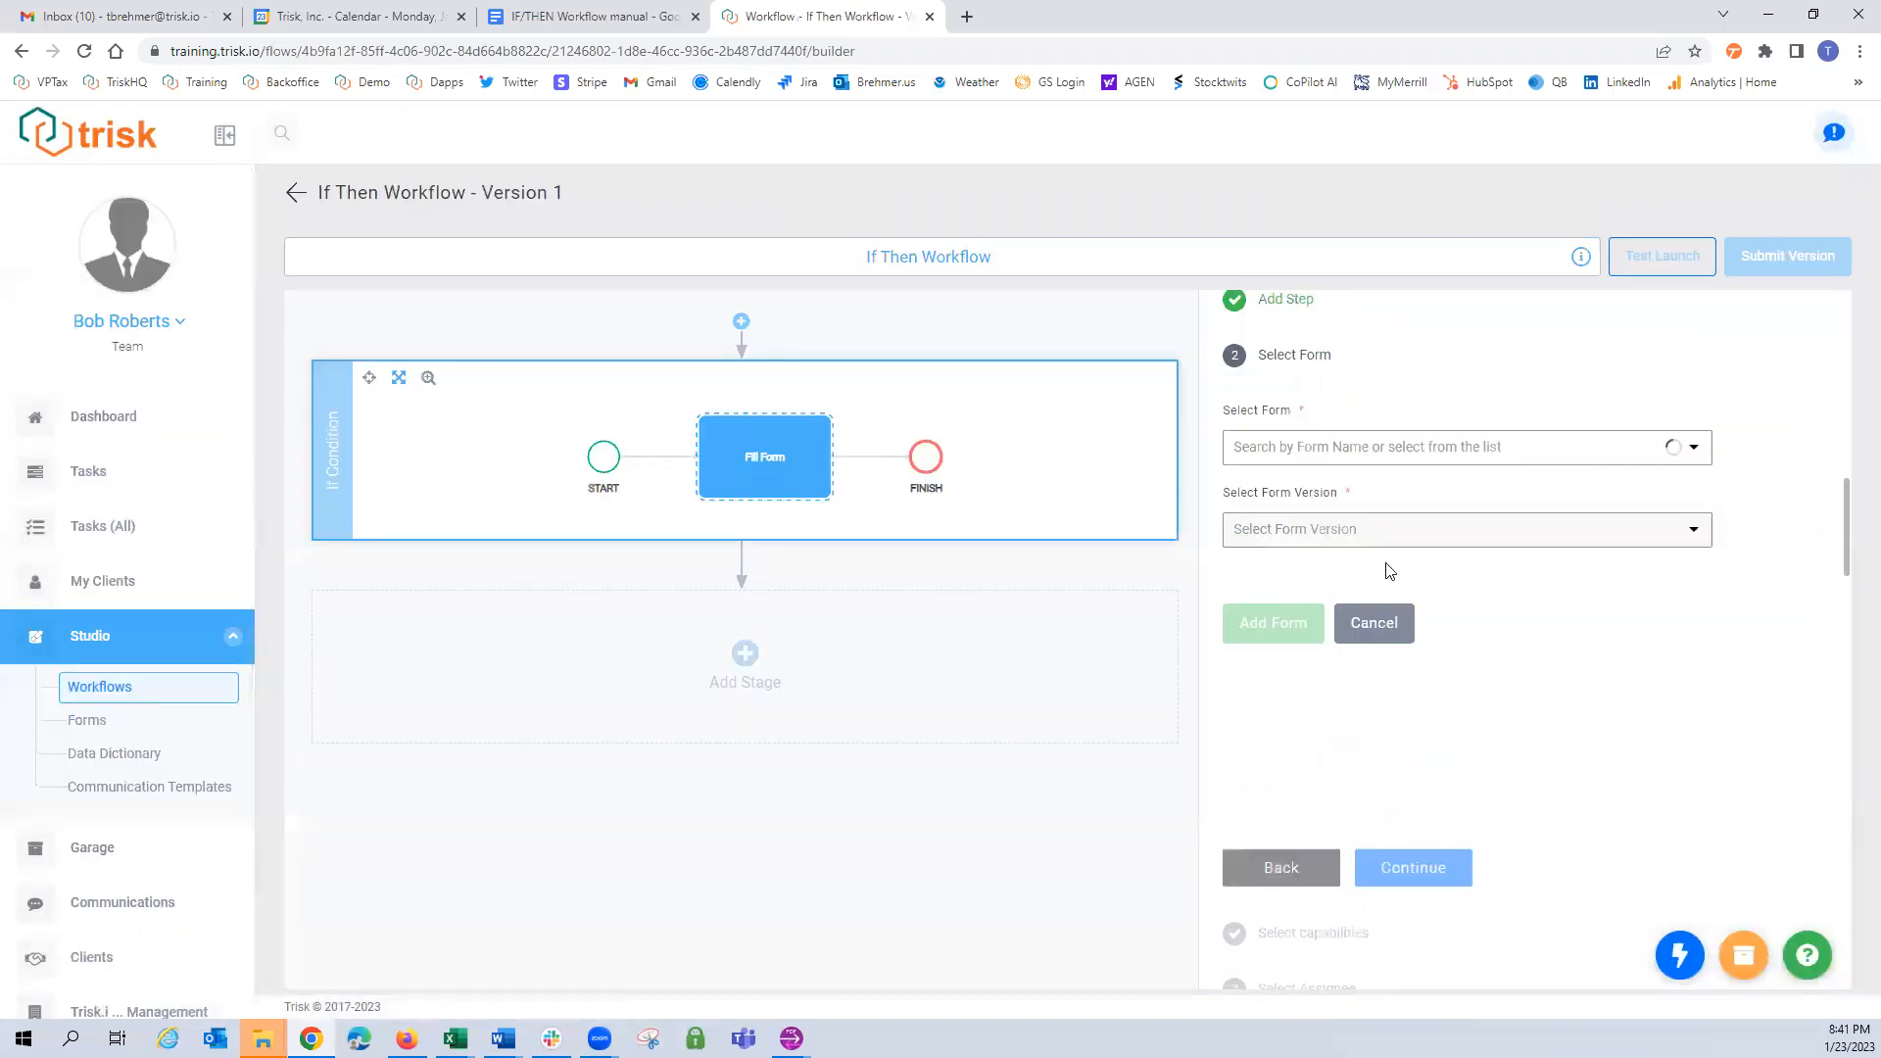
pyautogui.click(1263, 451)
pyautogui.write('if form')
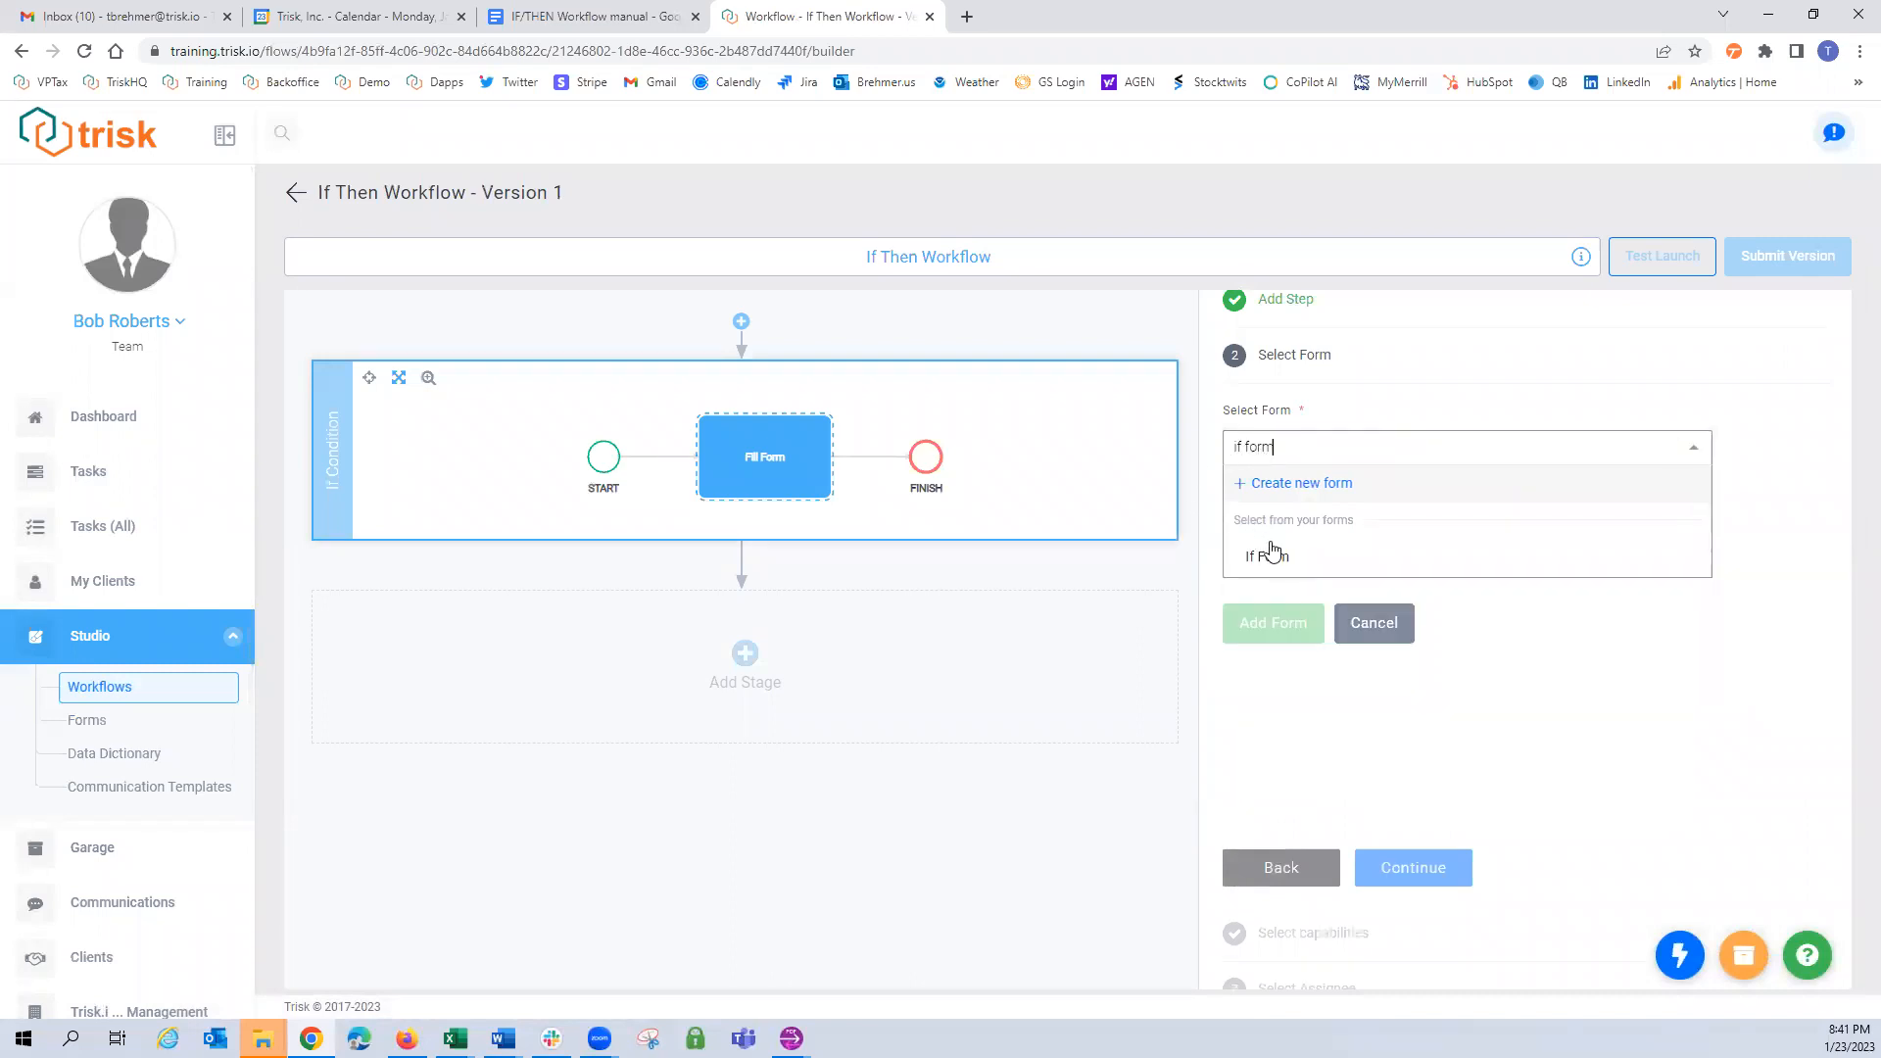
pyautogui.click(1265, 545)
pyautogui.click(1287, 627)
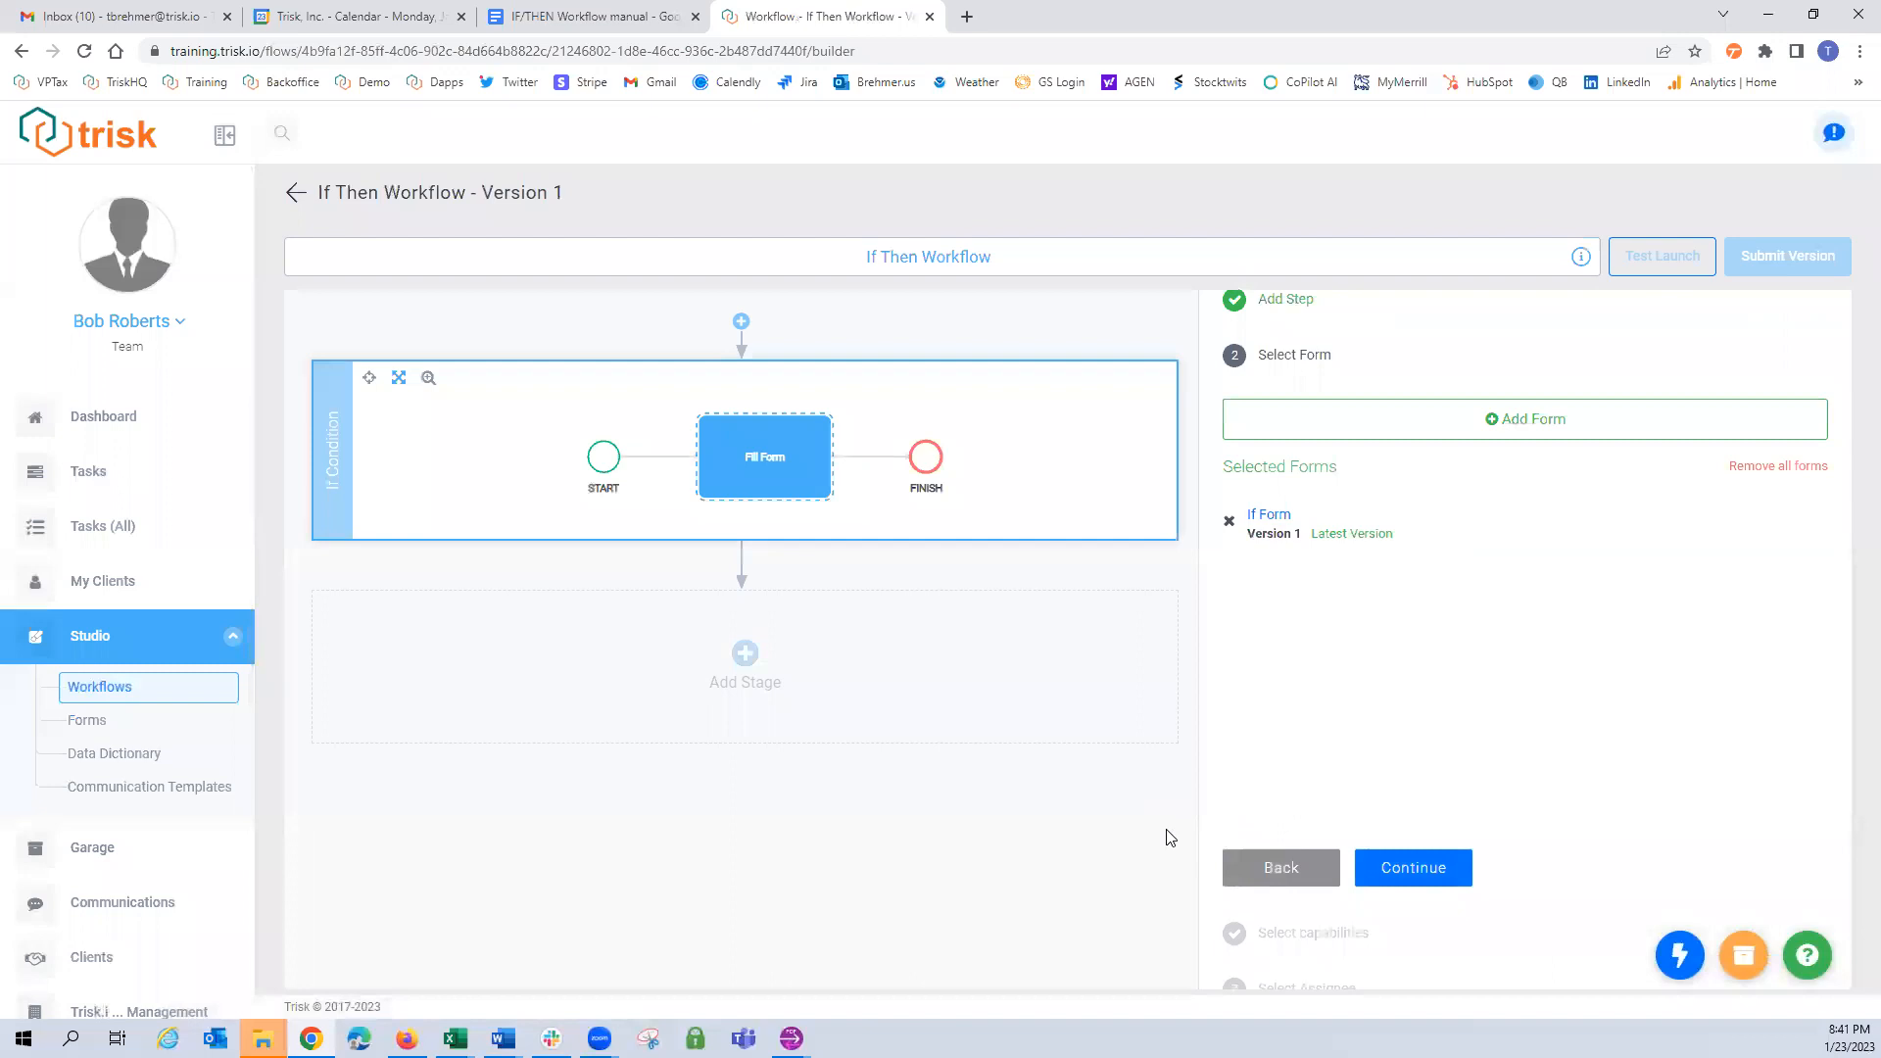
pyautogui.click(1416, 868)
# Keep the default capabilities for the Fill Form step and assign it to the Manager role.
pyautogui.scroll(-3, 1547, 769)
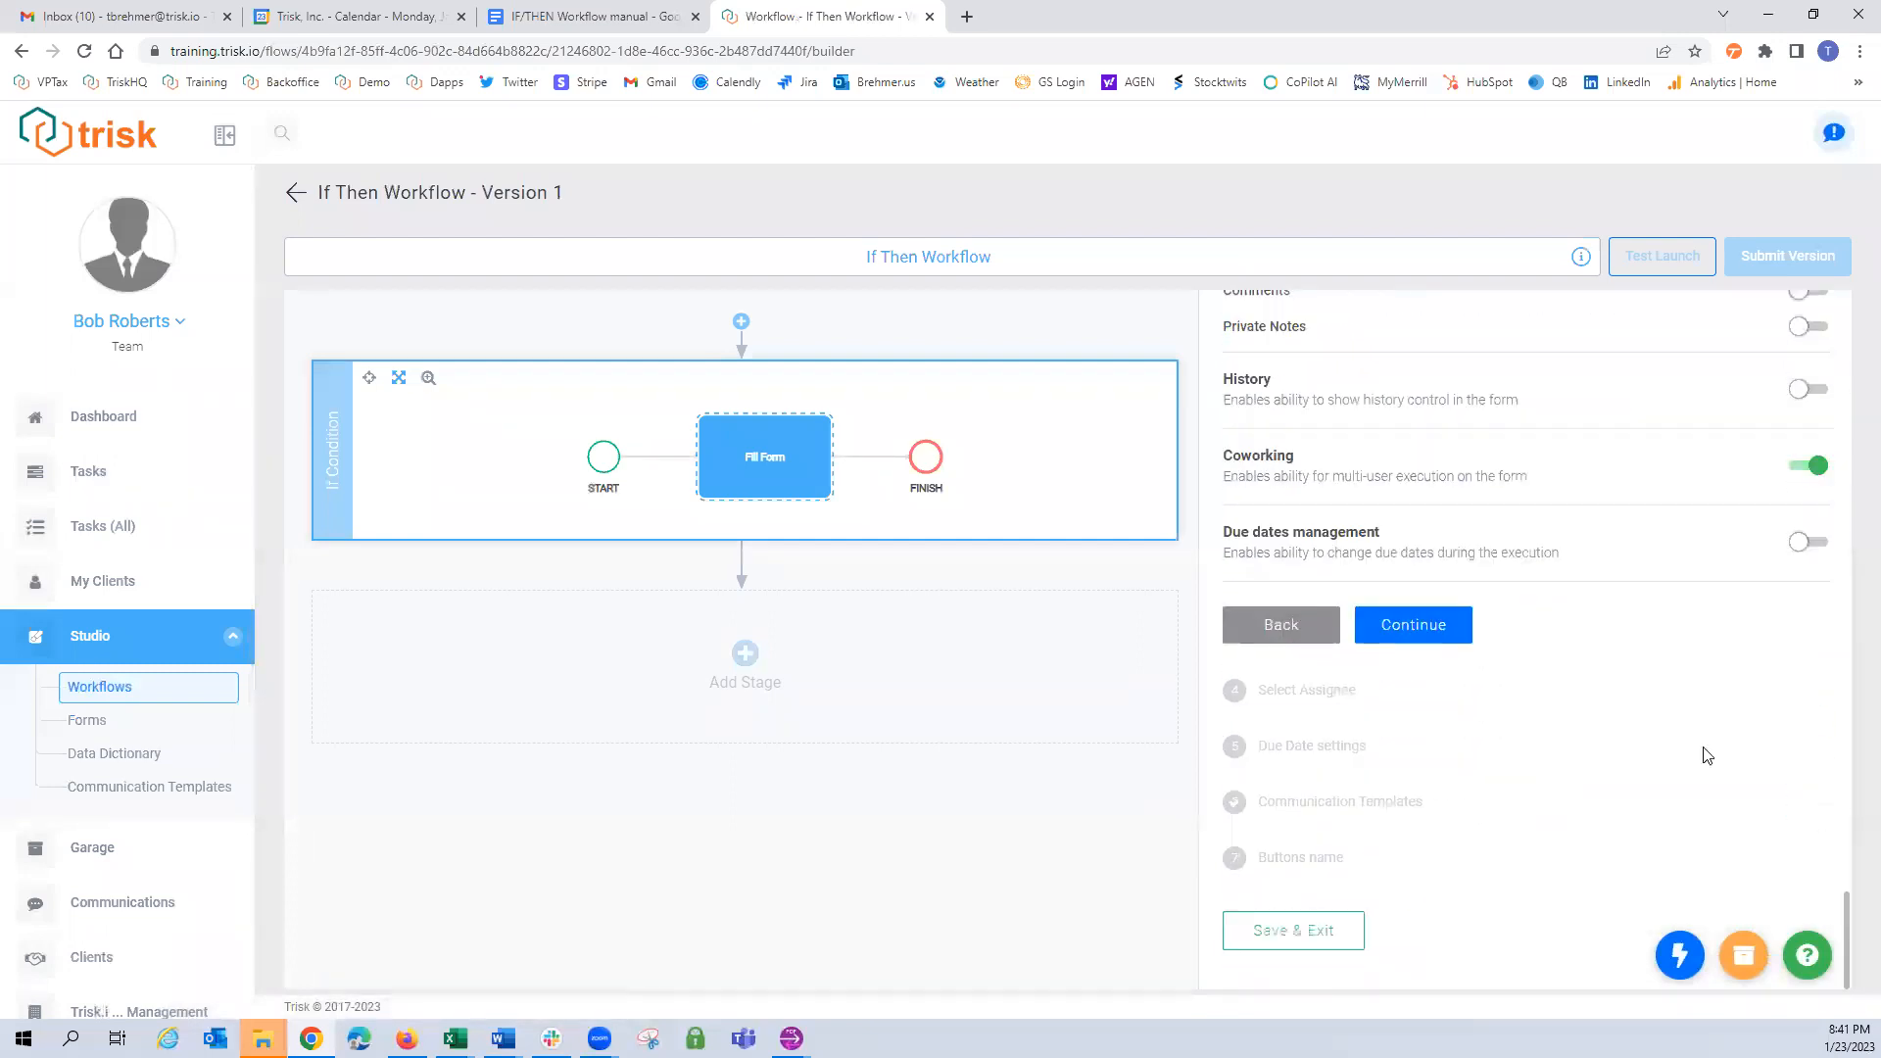
pyautogui.click(1413, 625)
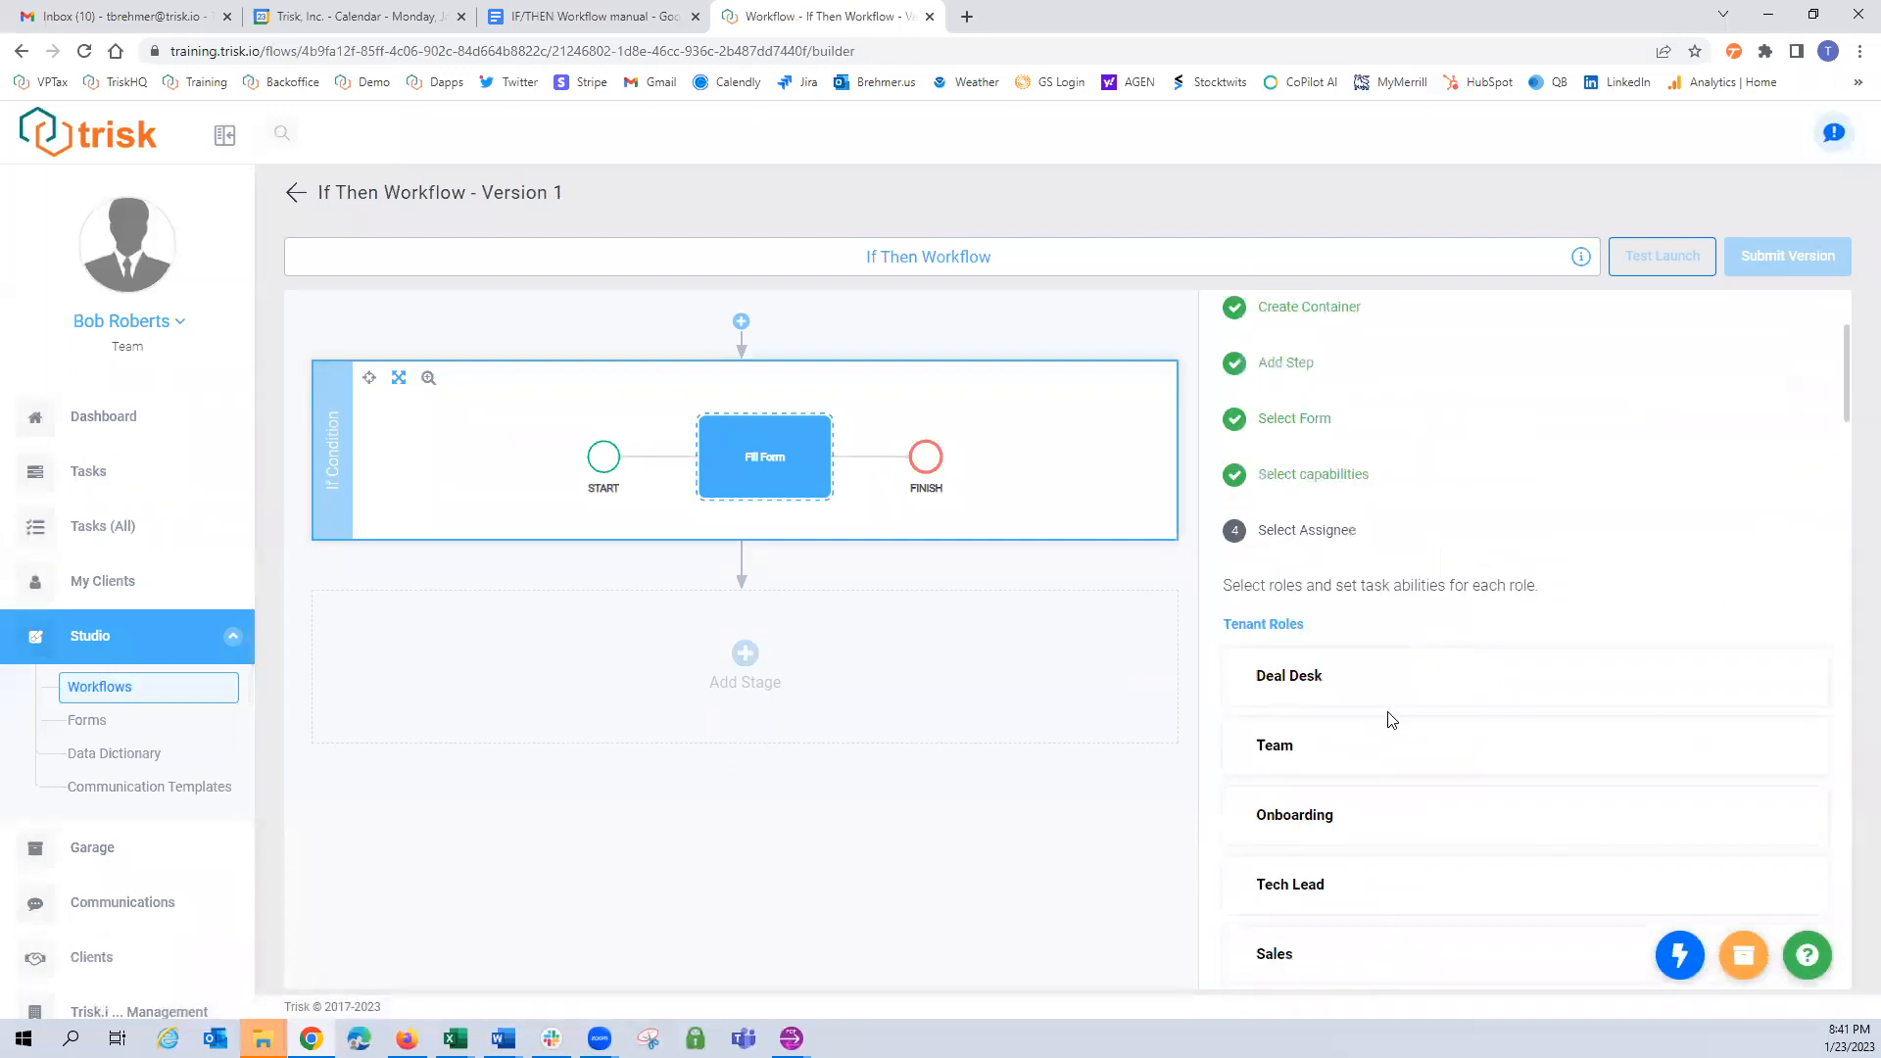
pyautogui.scroll(-7, 1381, 739)
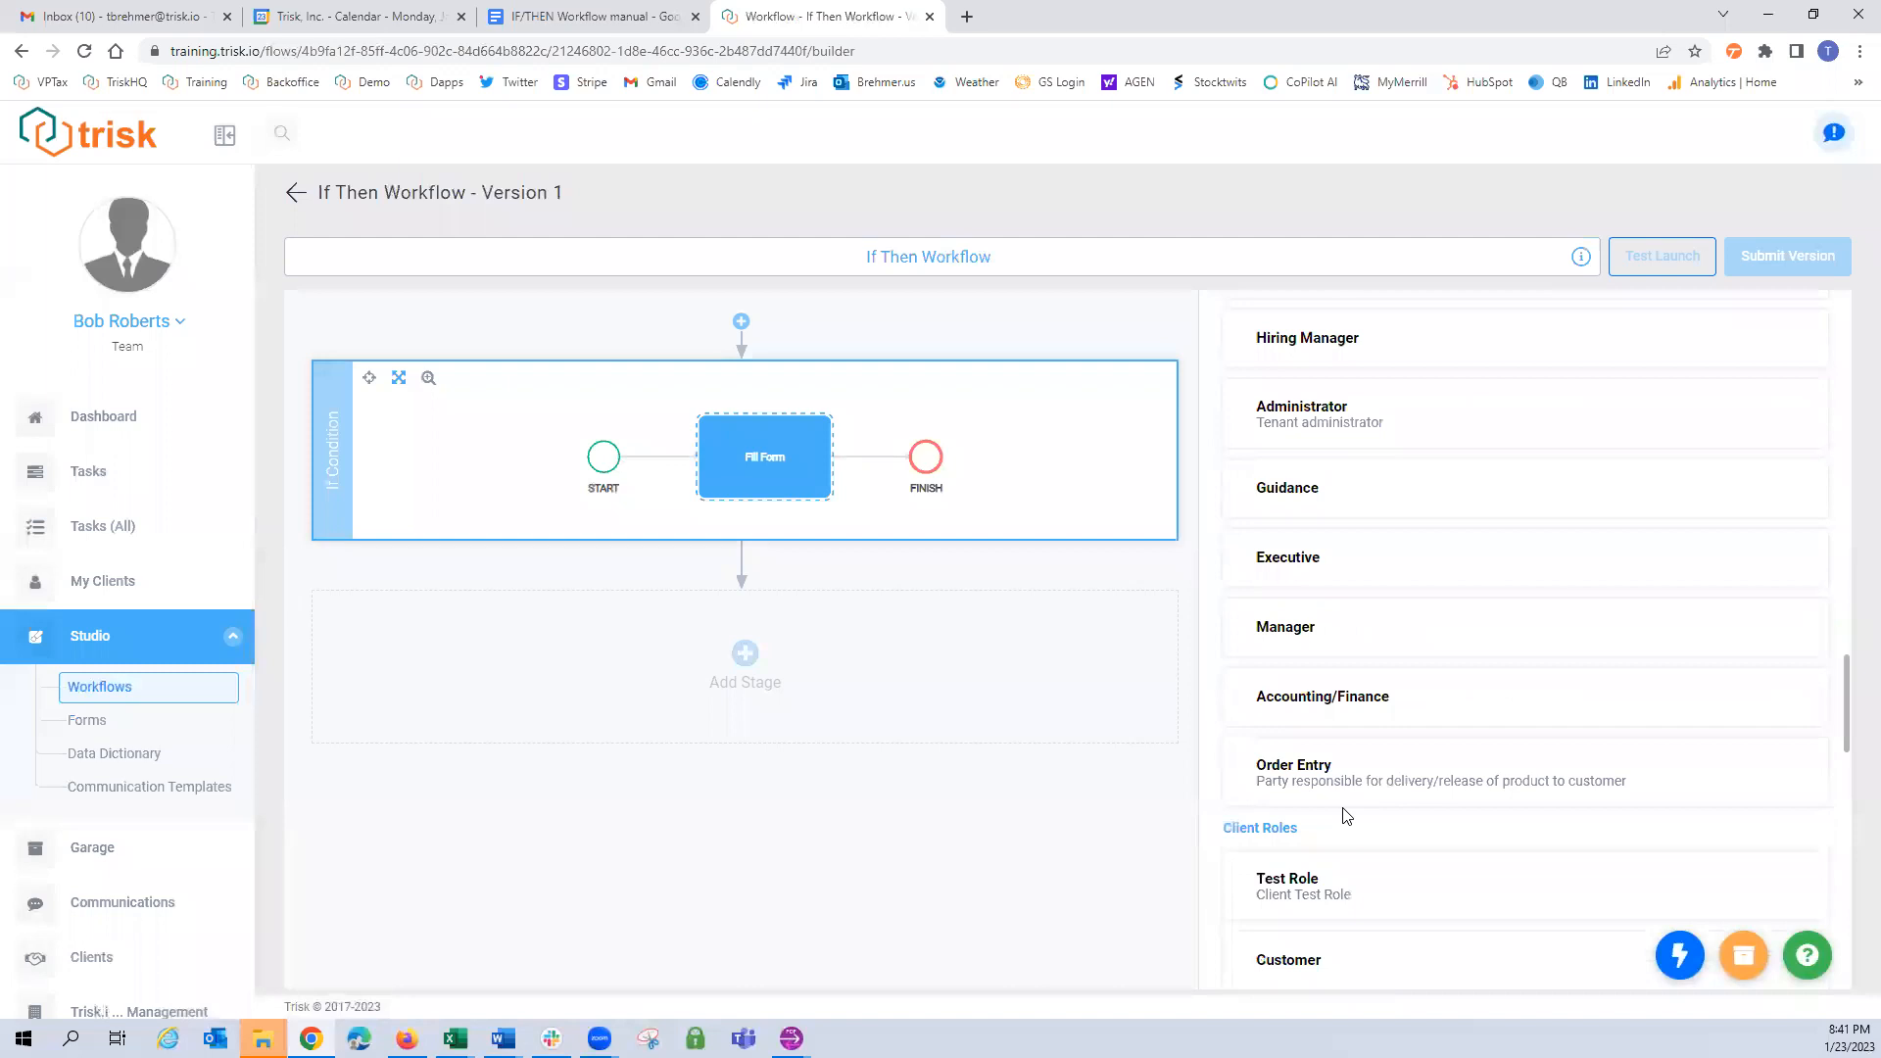
pyautogui.click(1250, 635)
pyautogui.scroll(-4, 1450, 725)
pyautogui.click(1407, 874)
# Set the step's due date to an absolute date of 1 and complete the remaining settings with their defaults.
pyautogui.scroll(-1, 1303, 705)
pyautogui.click(1242, 556)
pyautogui.click(1301, 599)
pyautogui.write('1')
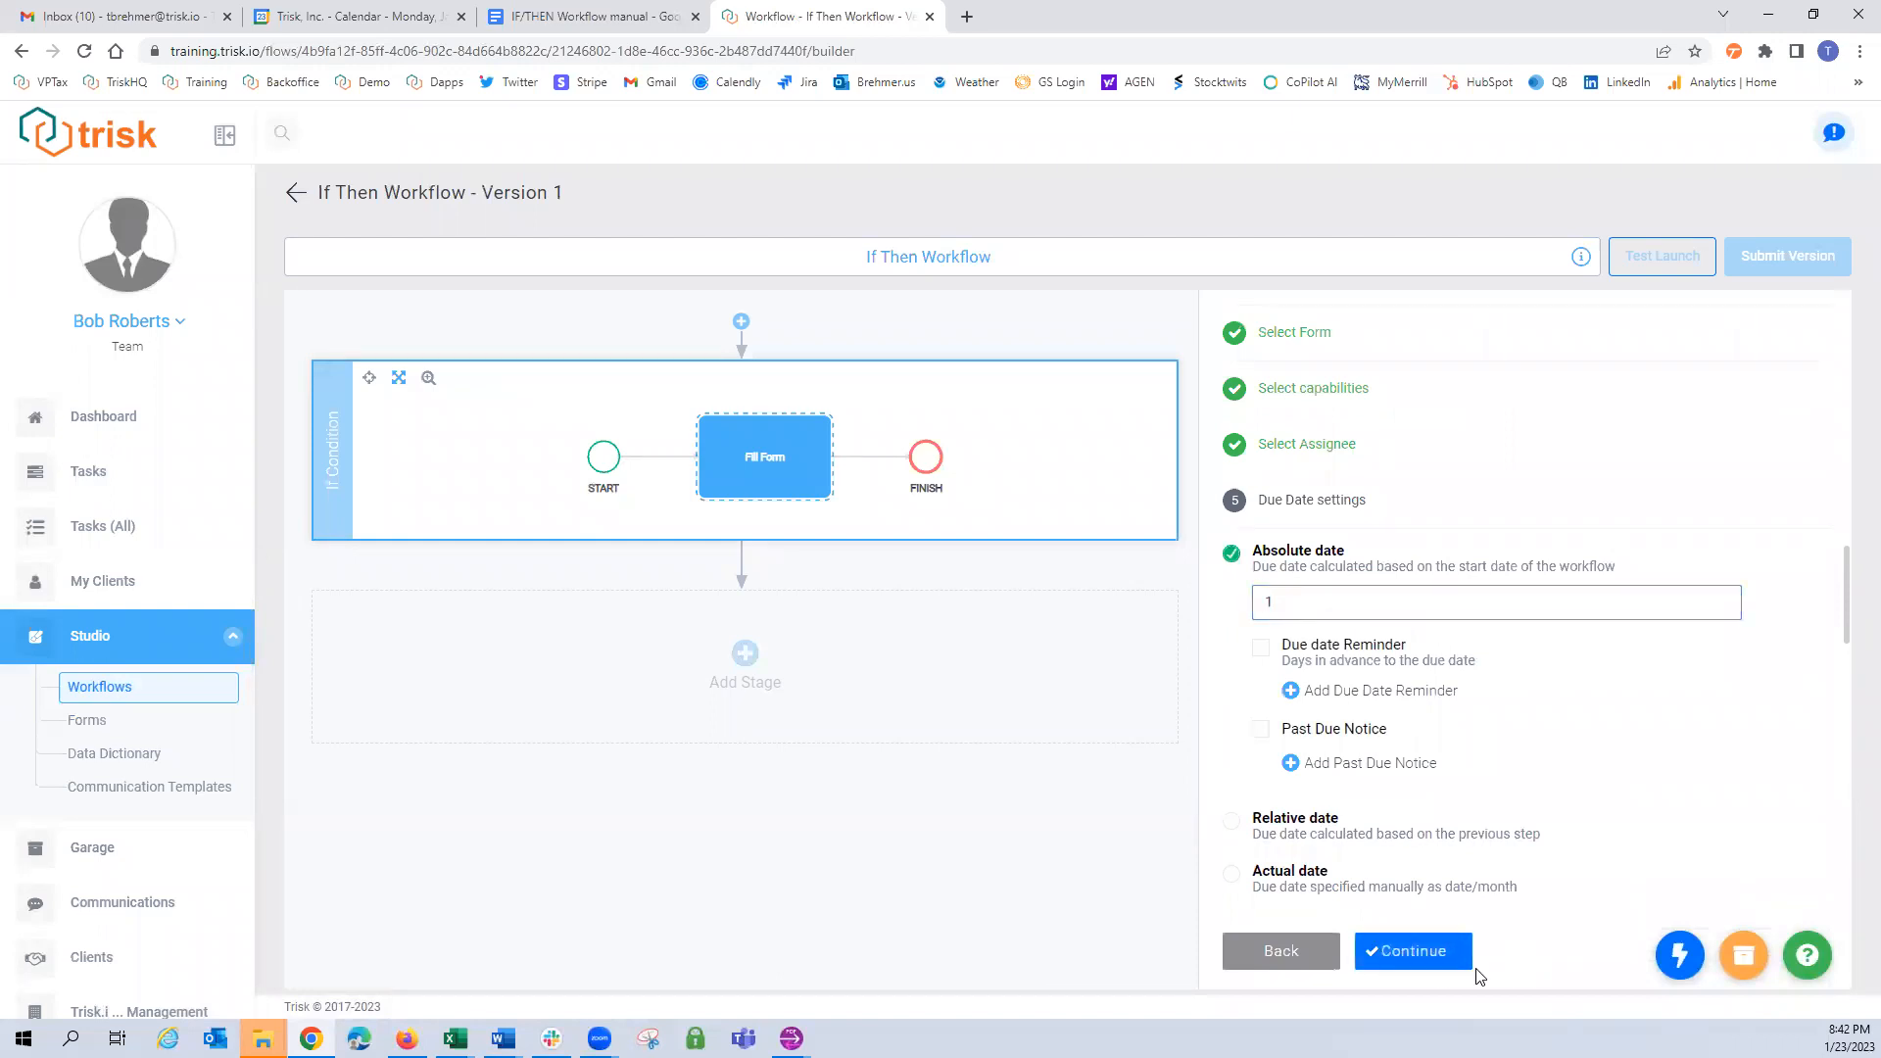
pyautogui.click(1413, 950)
pyautogui.click(1407, 926)
pyautogui.click(1406, 969)
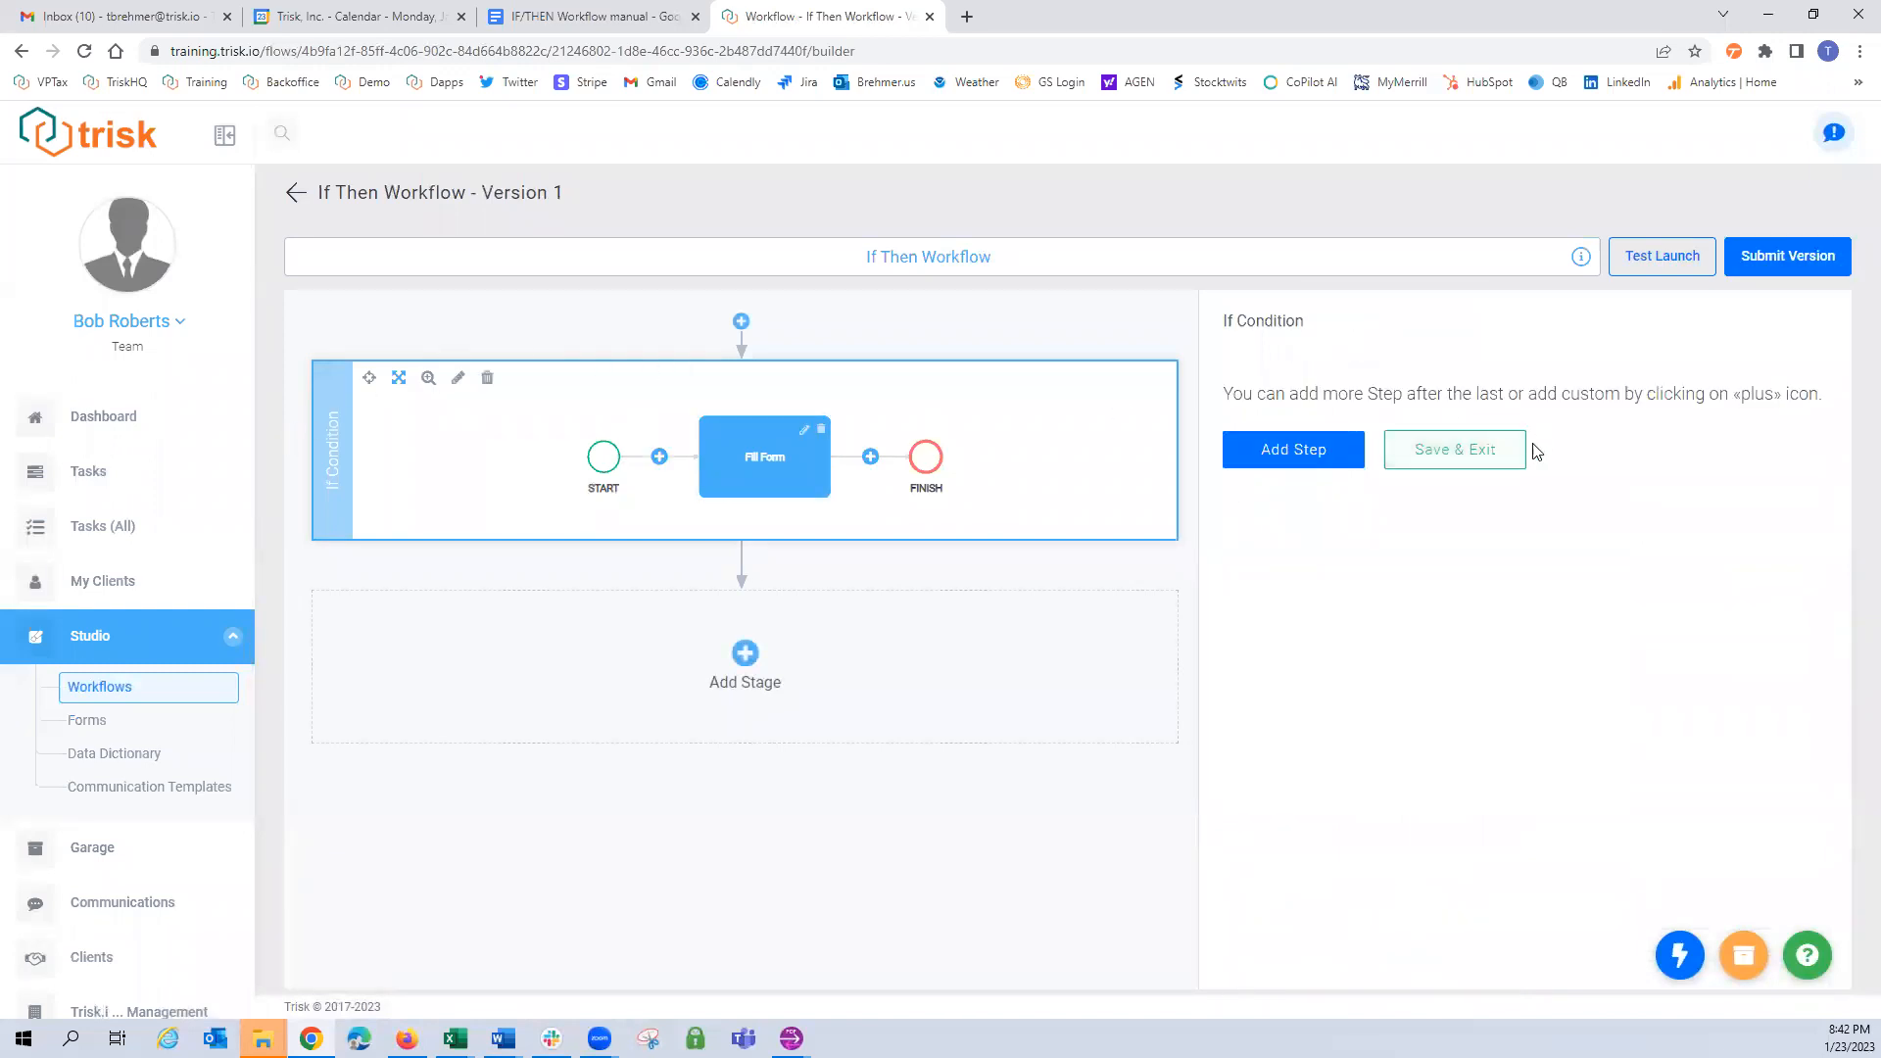
# Add a second stage named "Then Stage" after If Condition and start a new step in it.
pyautogui.click(746, 654)
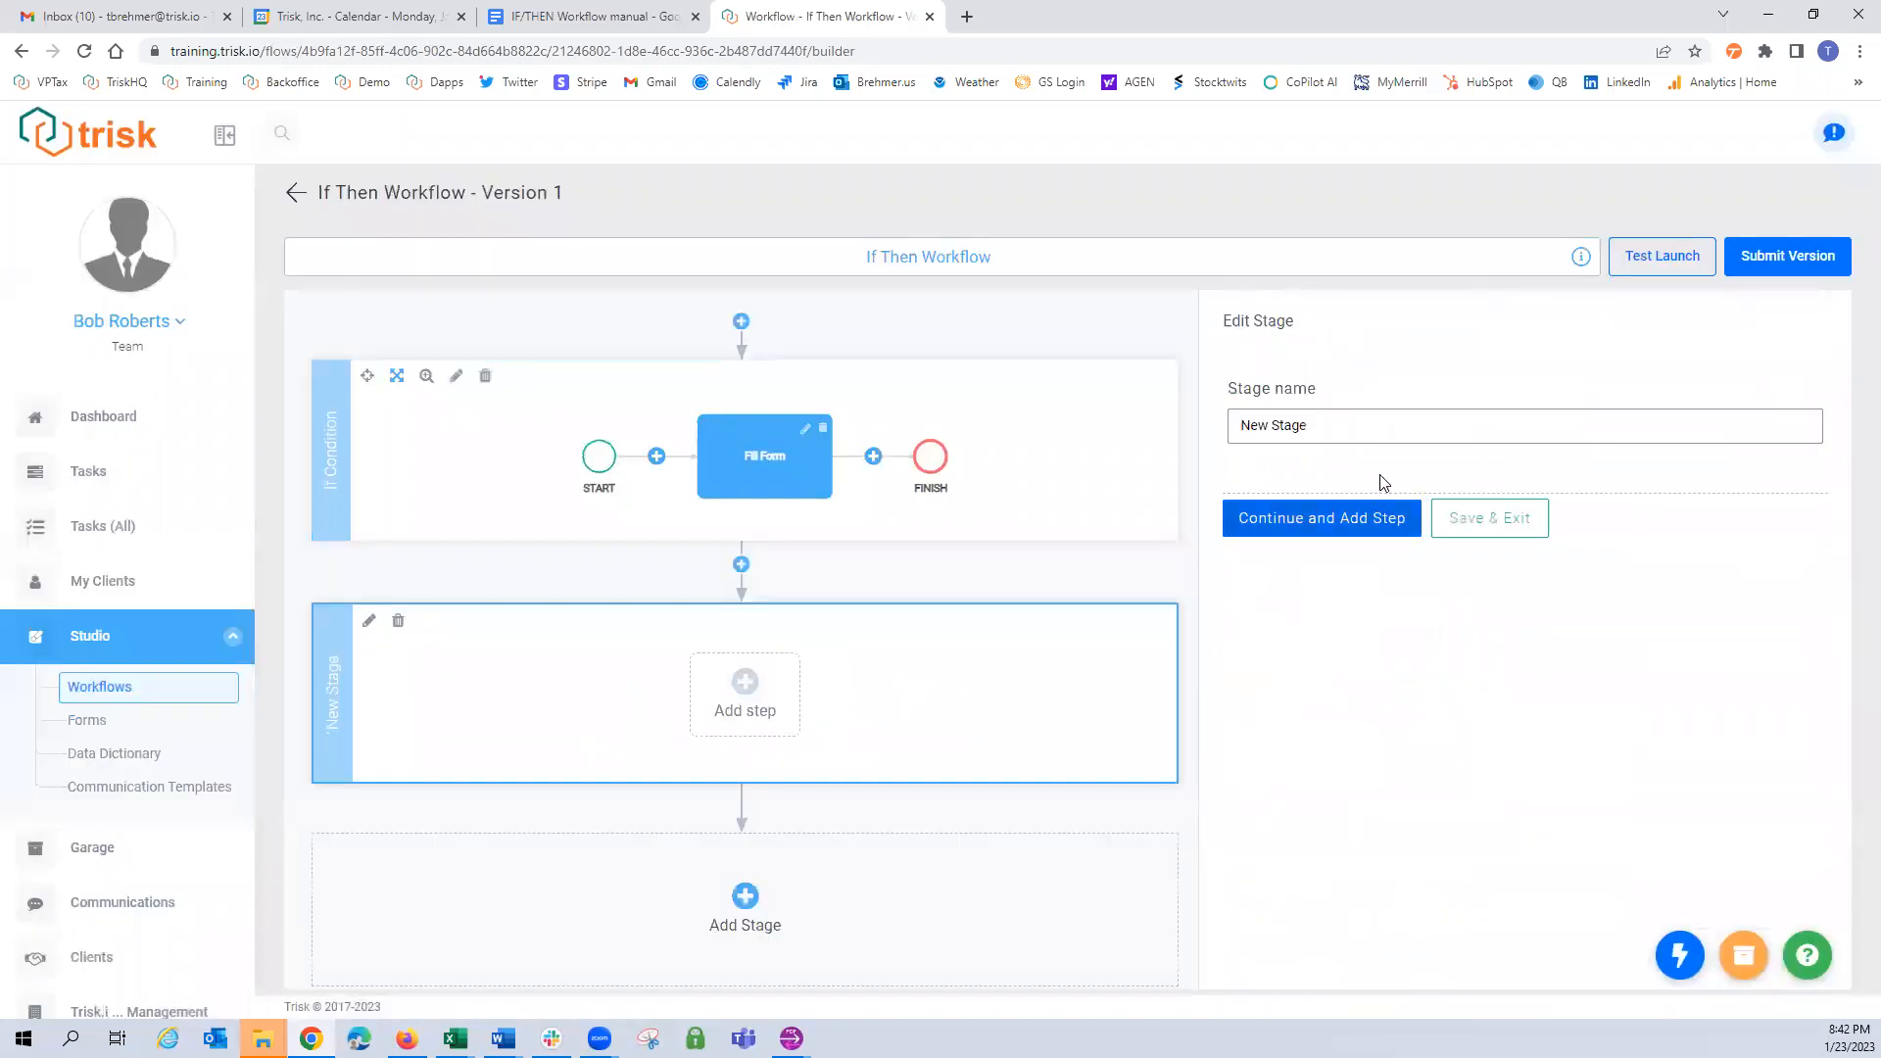
pyautogui.moveTo(1344, 424); pyautogui.dragTo(897, 422)
pyautogui.press('BackSpace')
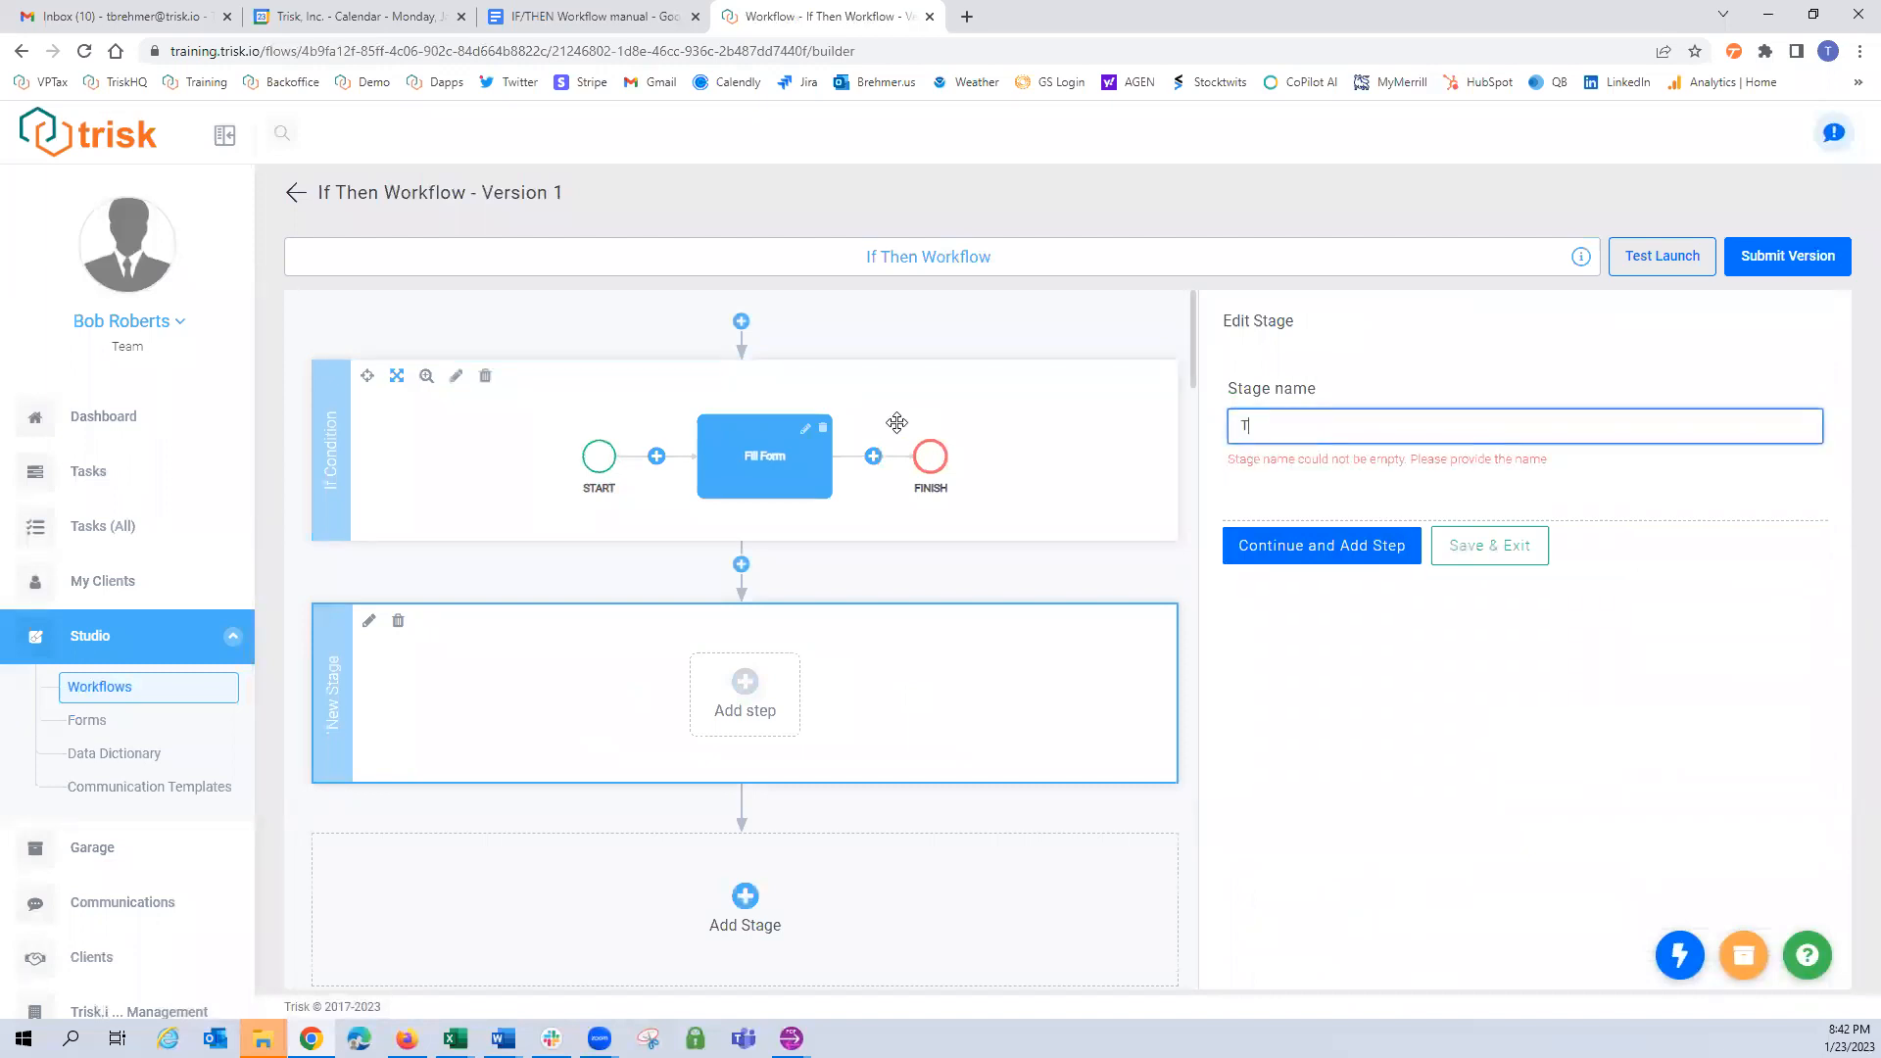
pyautogui.write('Then Stage')
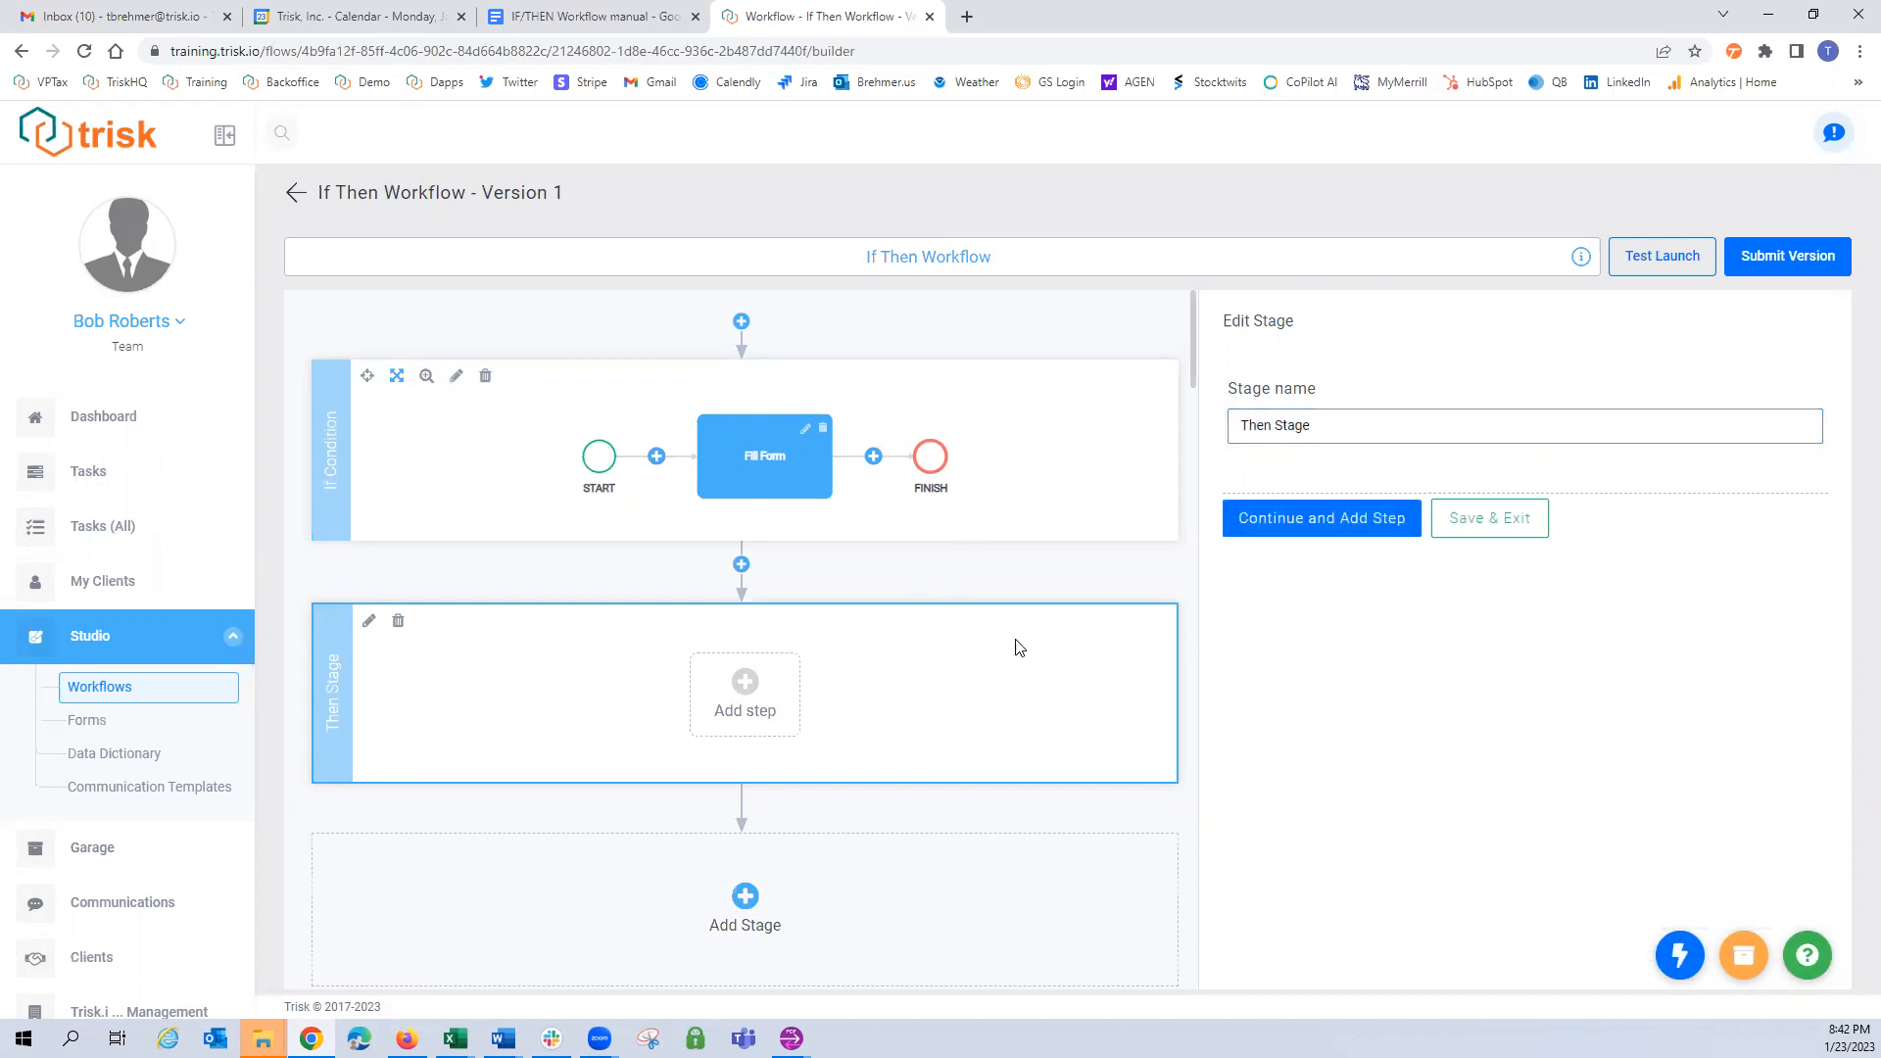
pyautogui.click(1293, 516)
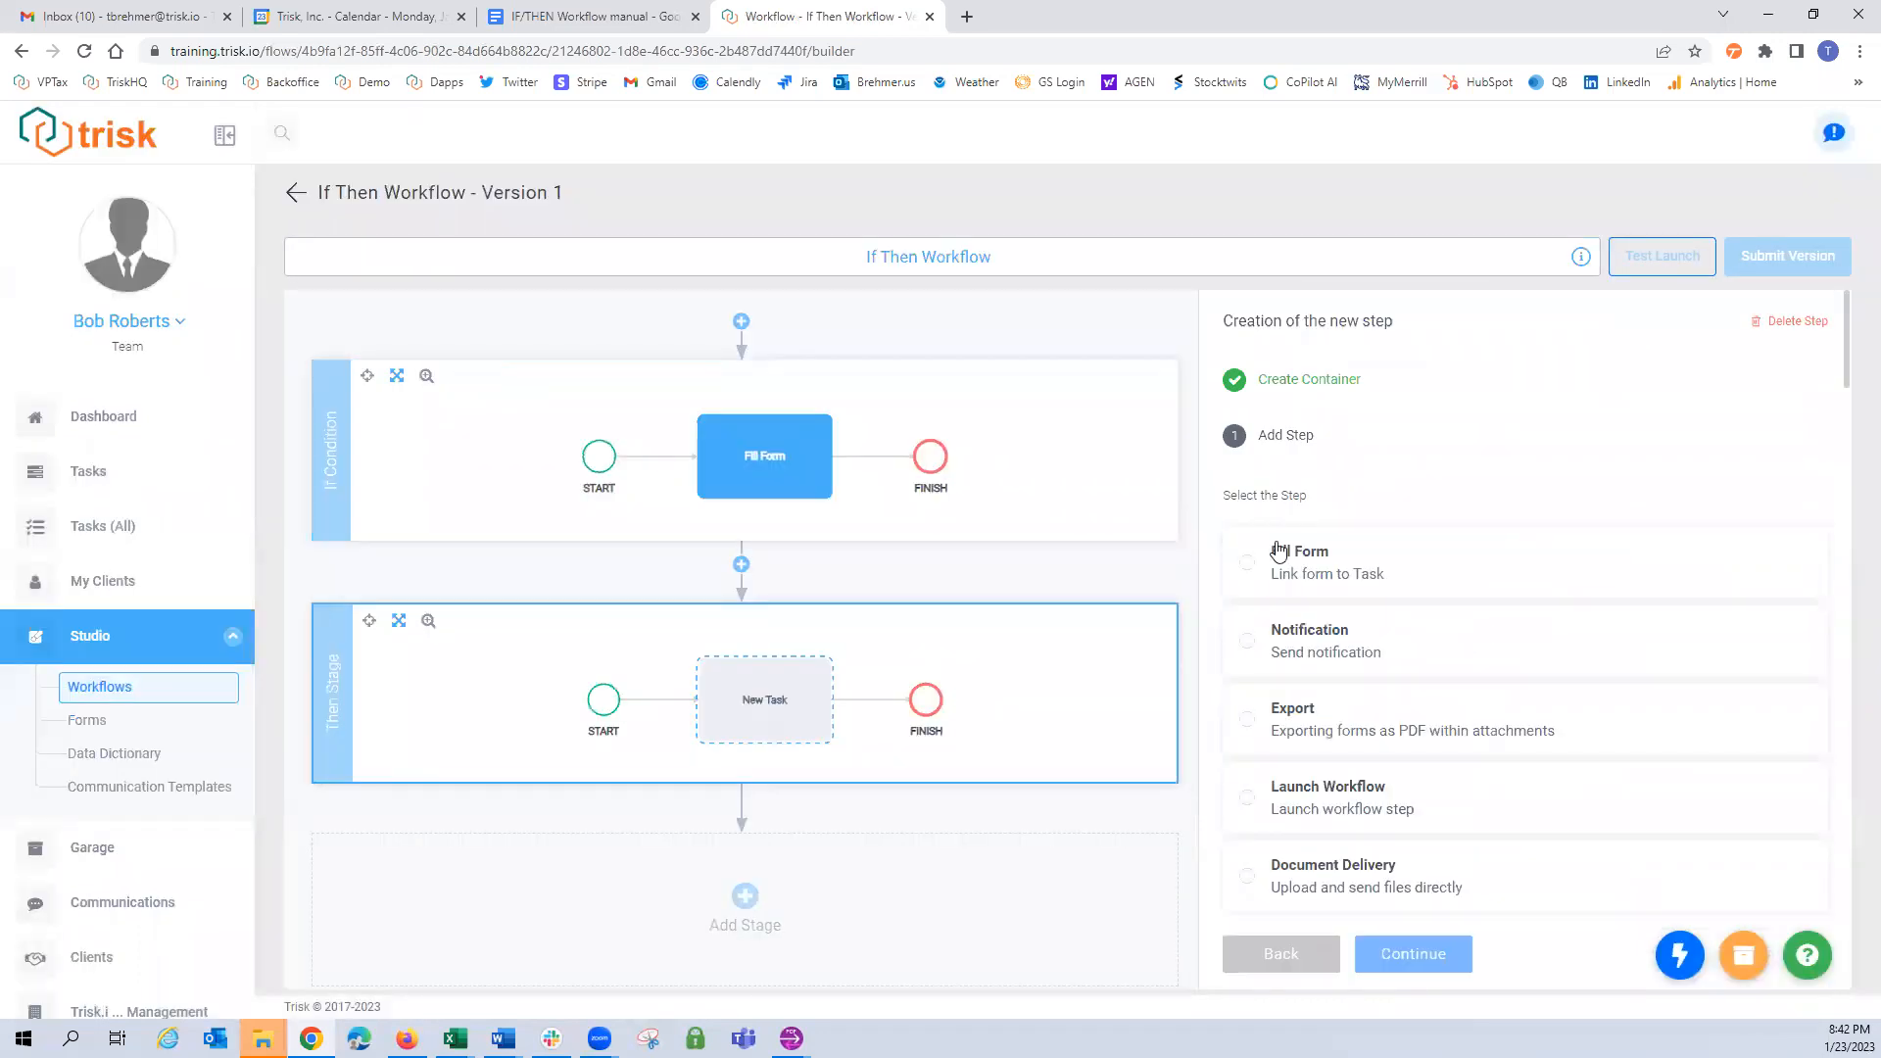
# Set the new Then Stage step to Fill Form and leave it without a linked form.
pyautogui.click(1249, 568)
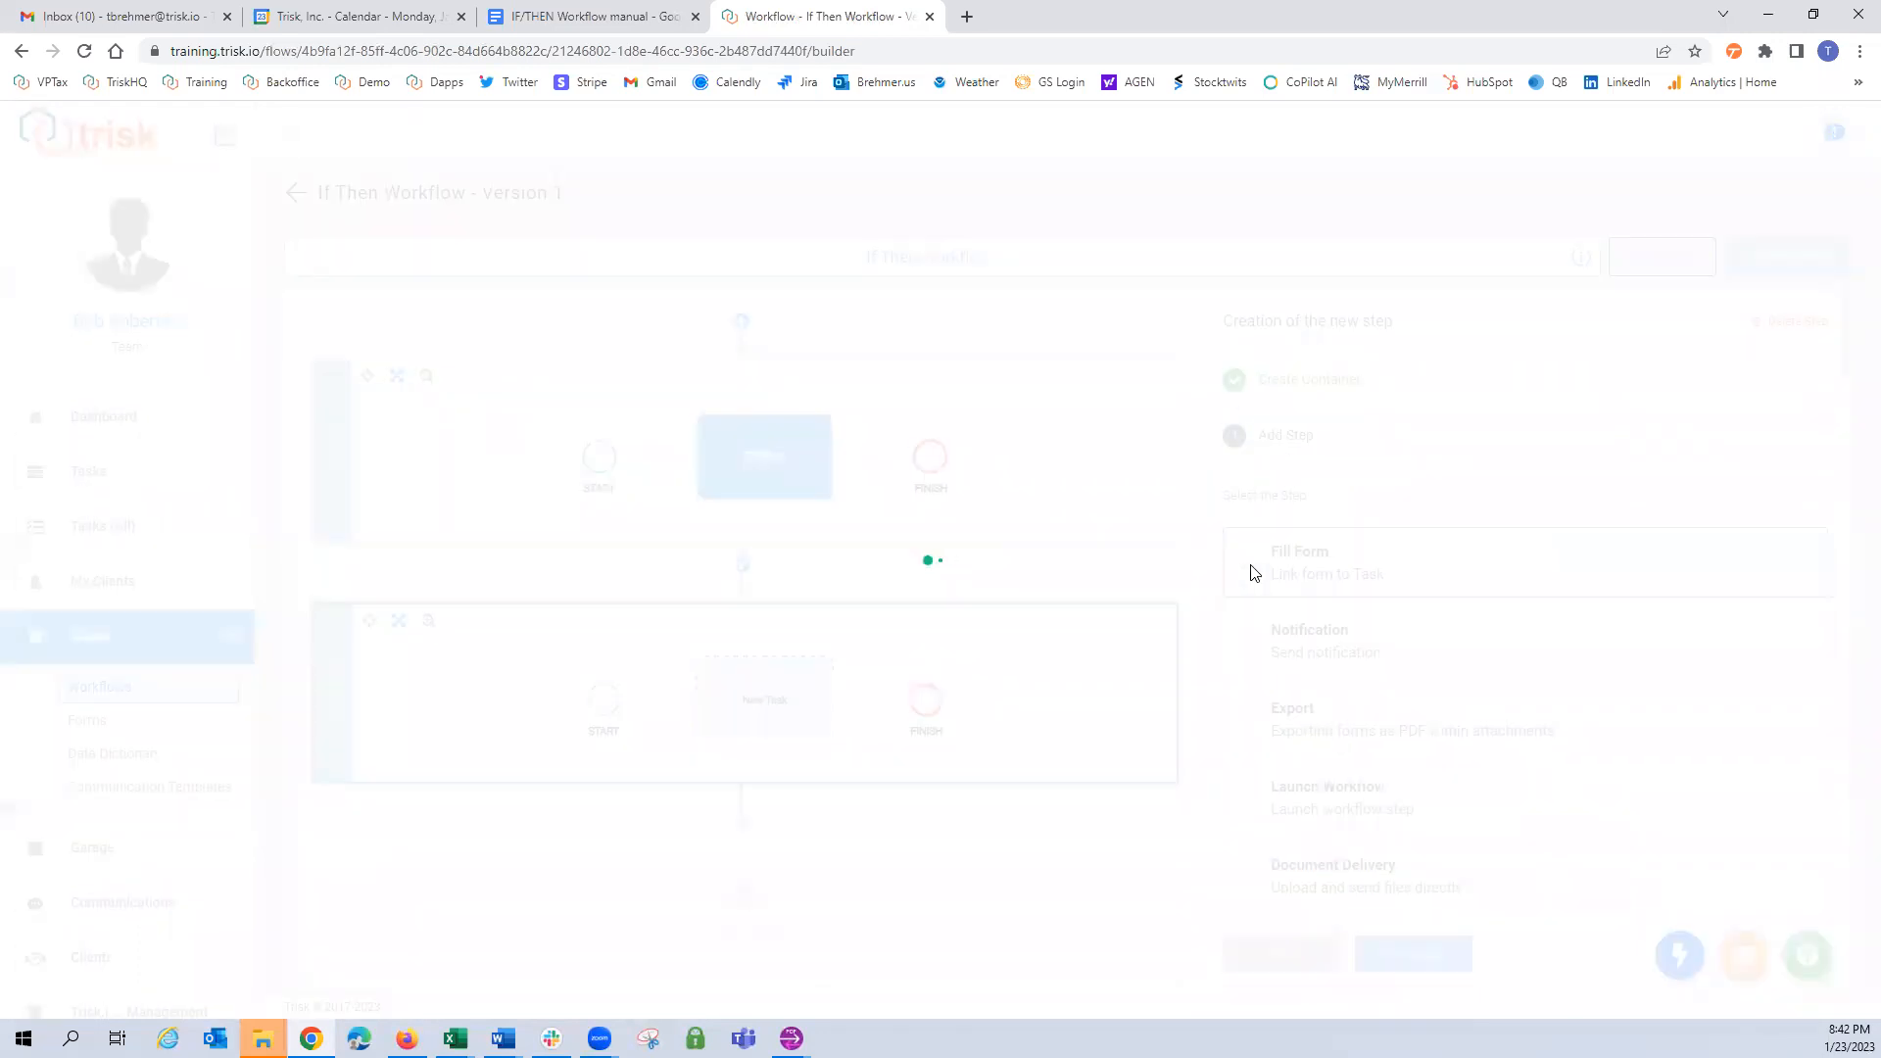
pyautogui.click(1399, 955)
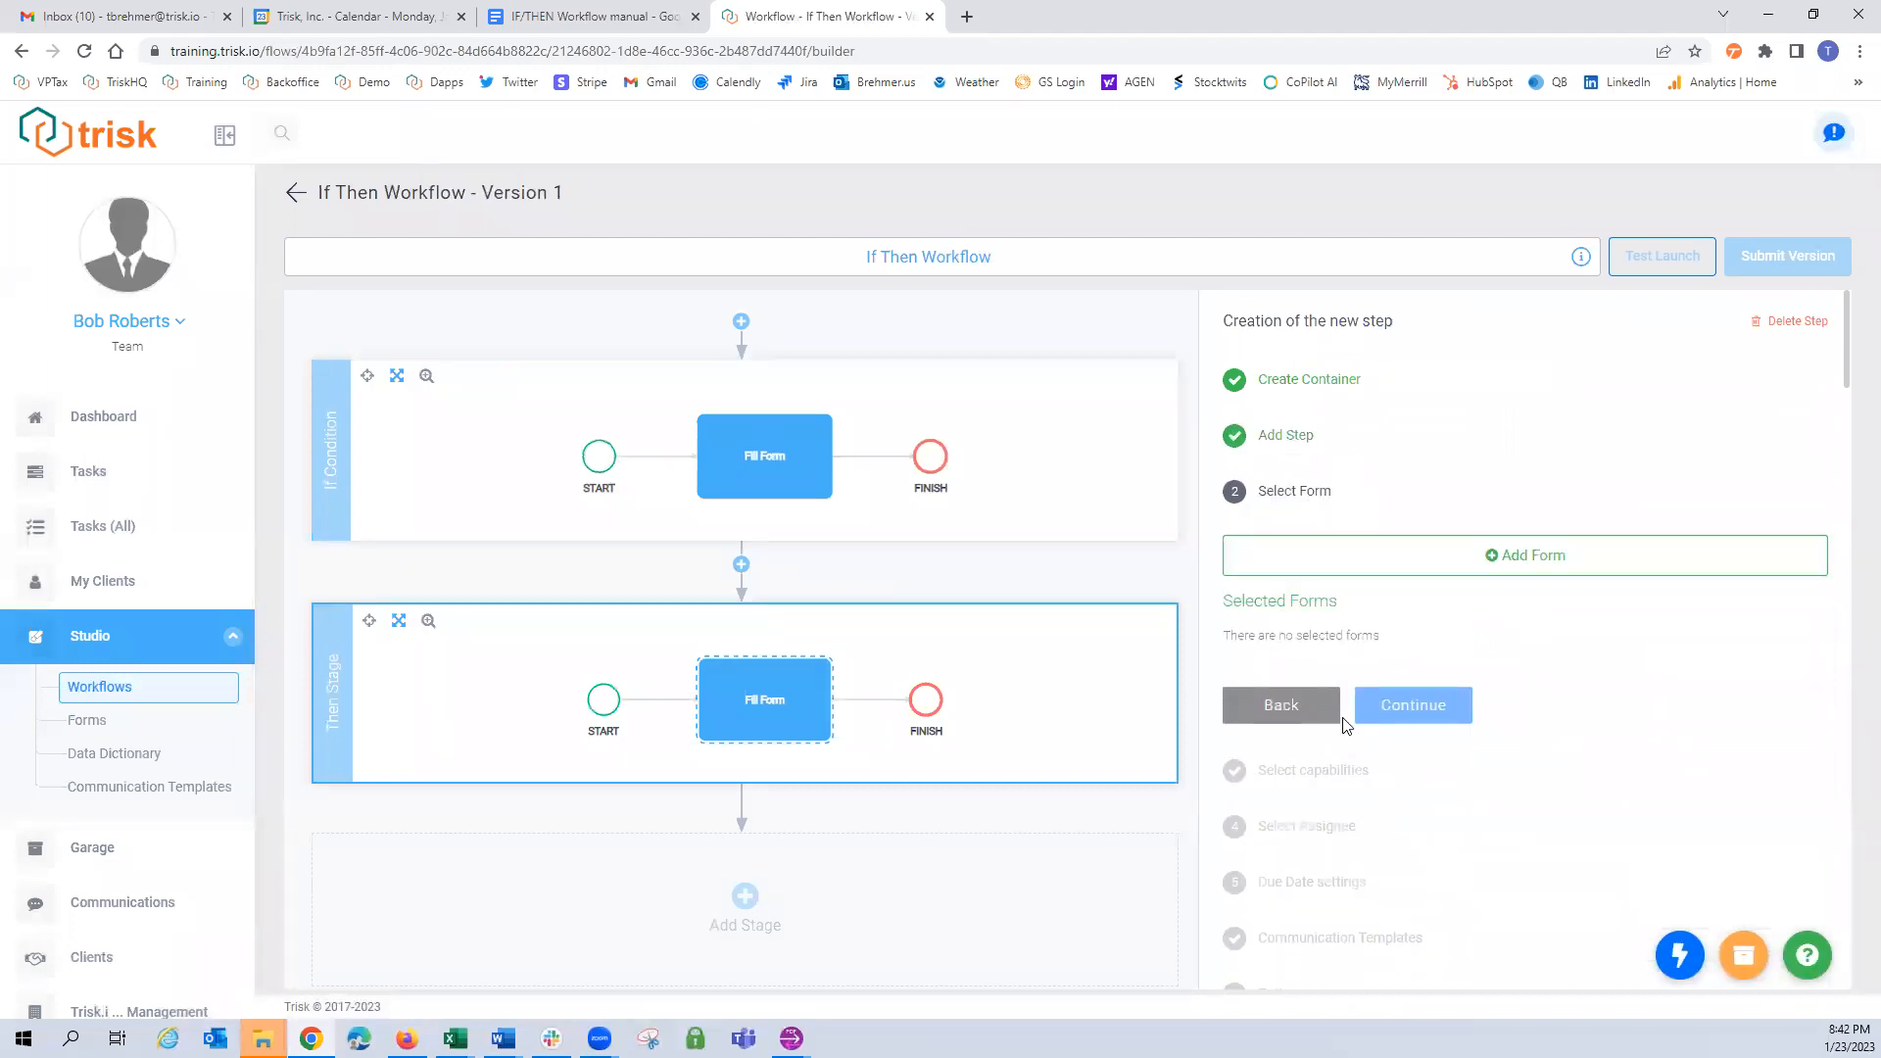
pyautogui.click(1438, 572)
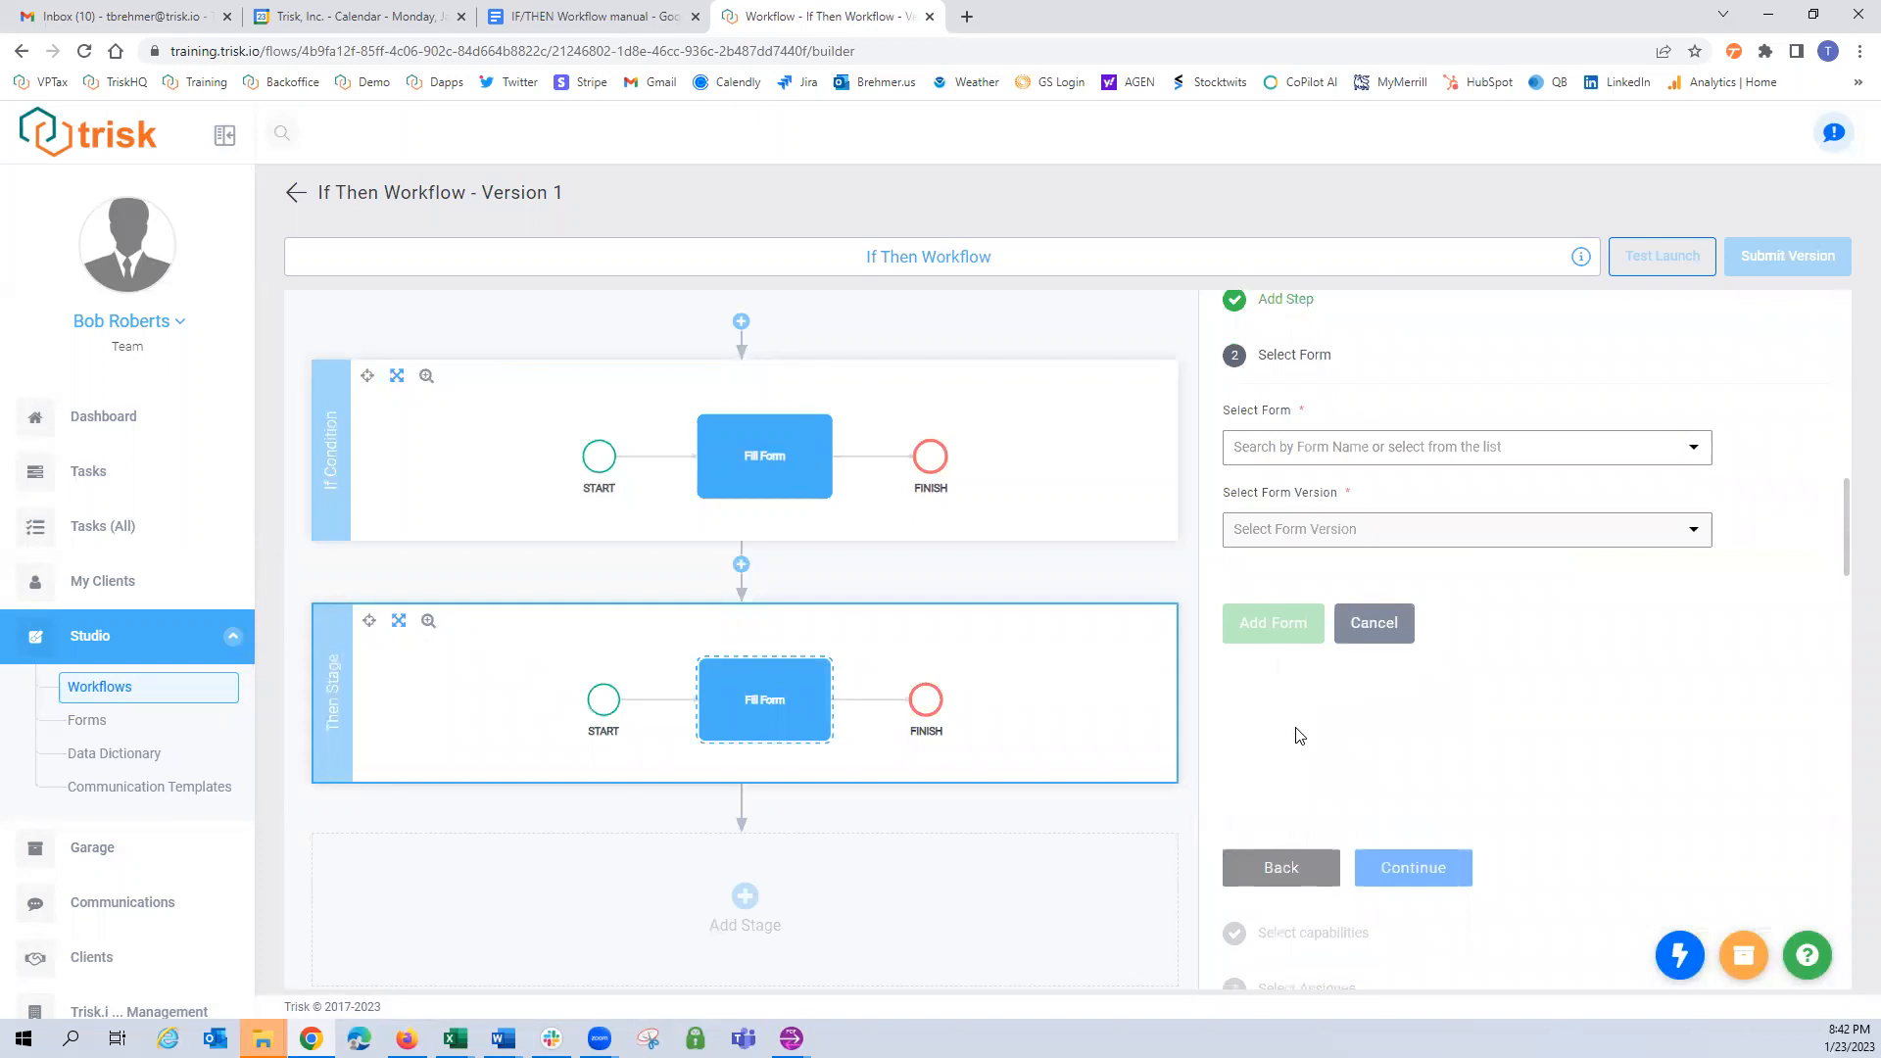
pyautogui.scroll(-3, 1299, 742)
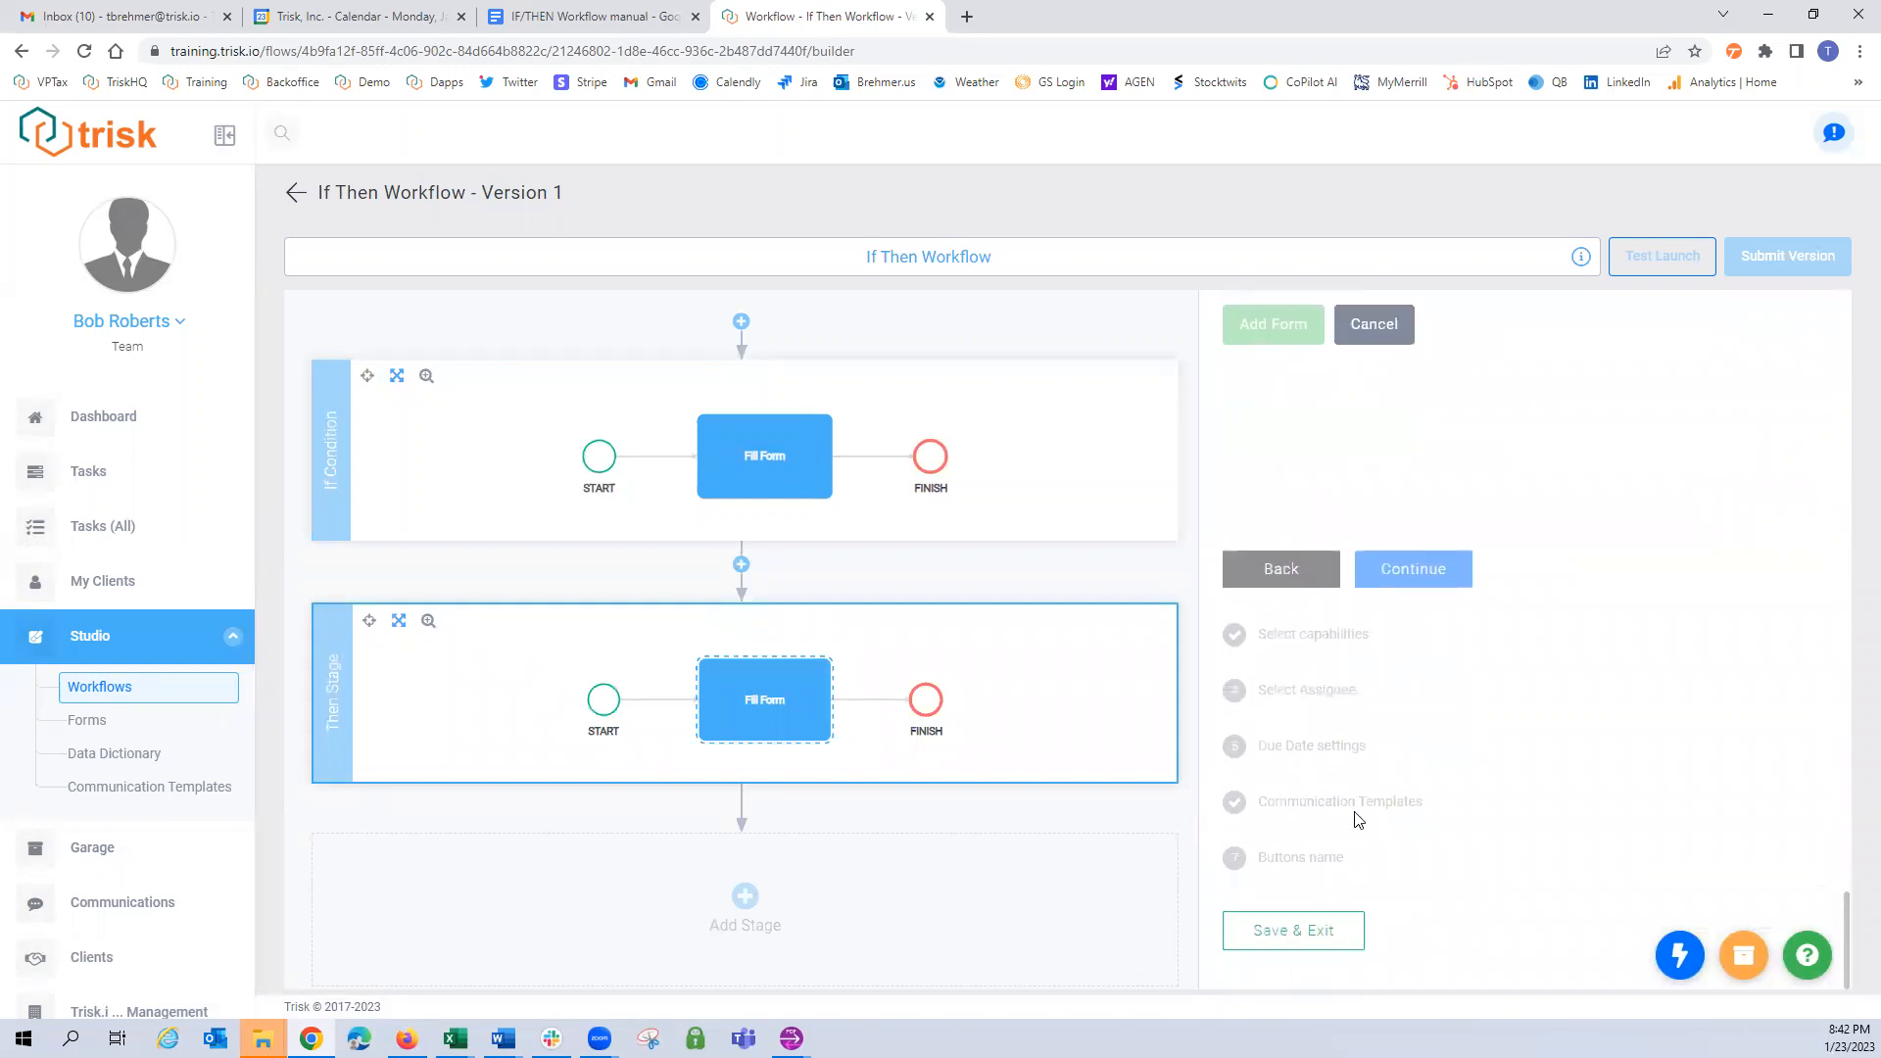
# Search the forms for "if", open version 1 of the If Form and start a new IF/THEN processes rule.
pyautogui.click(89, 722)
pyautogui.click(1279, 362)
pyautogui.write('if')
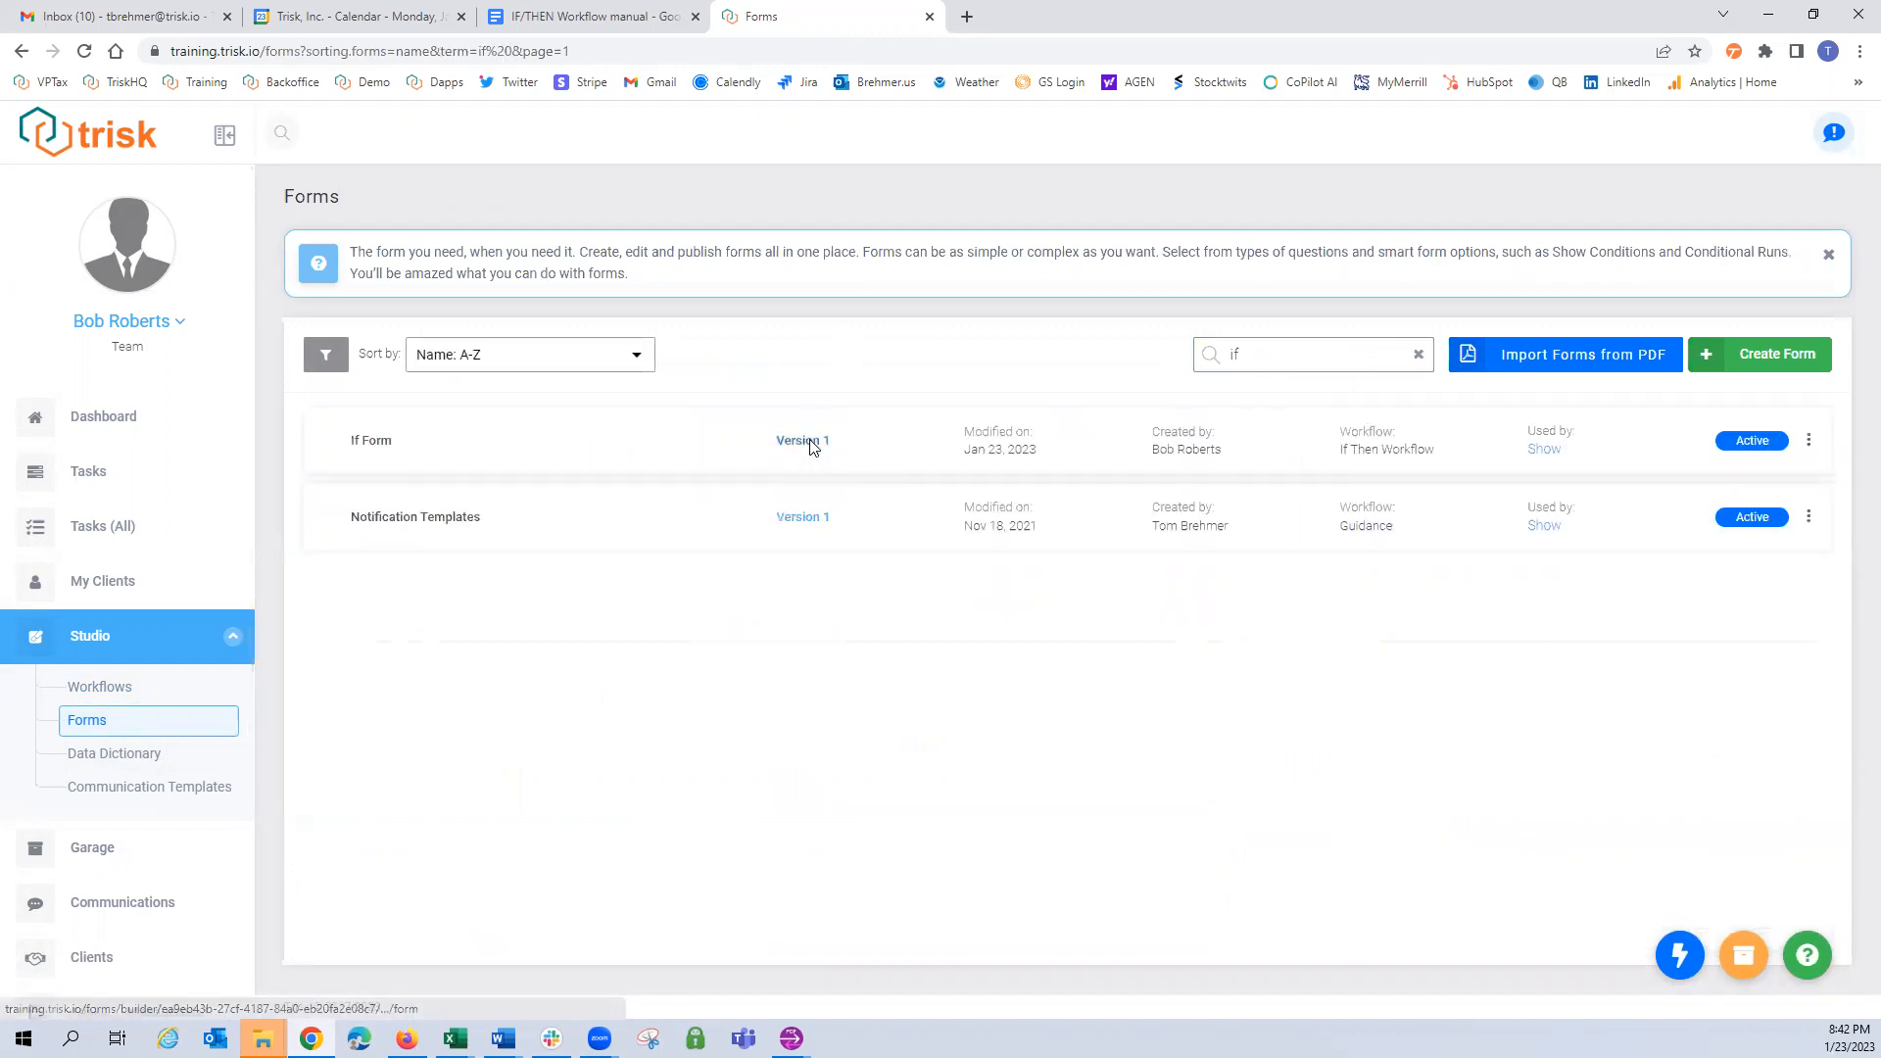
pyautogui.click(803, 440)
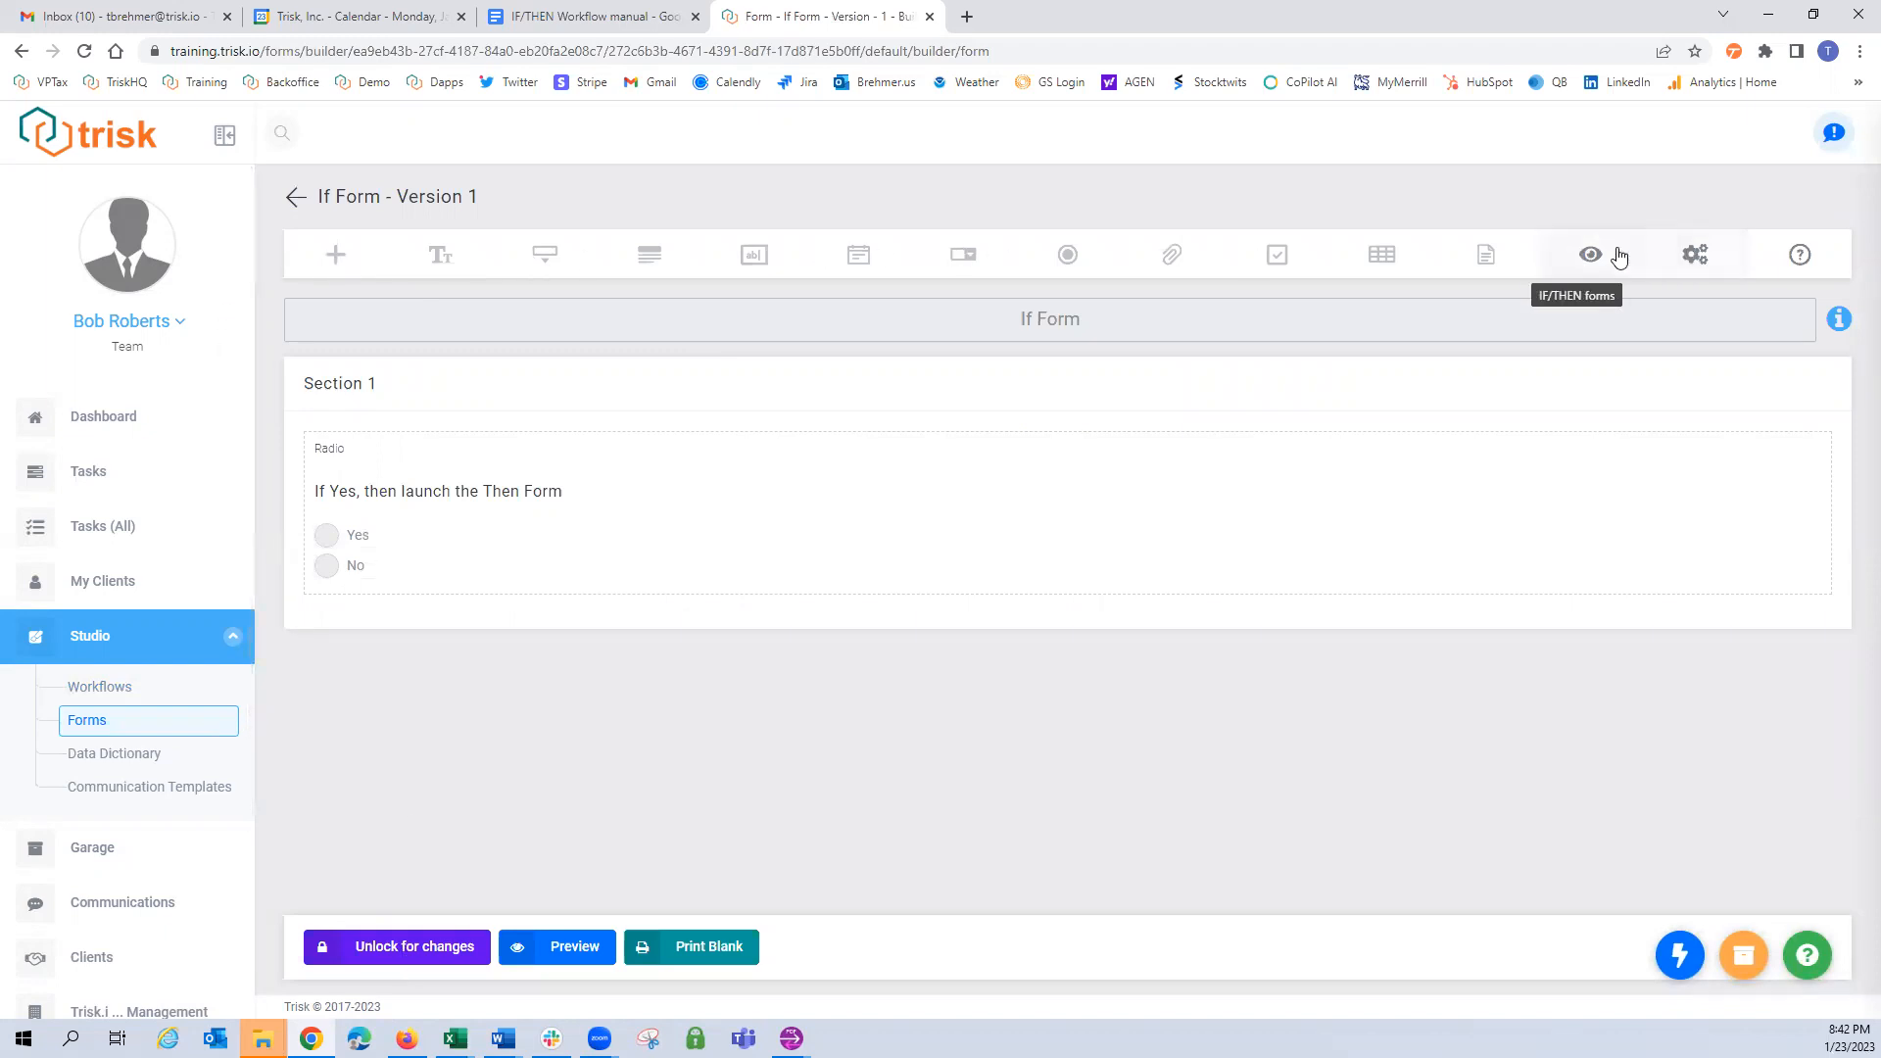
pyautogui.click(1695, 255)
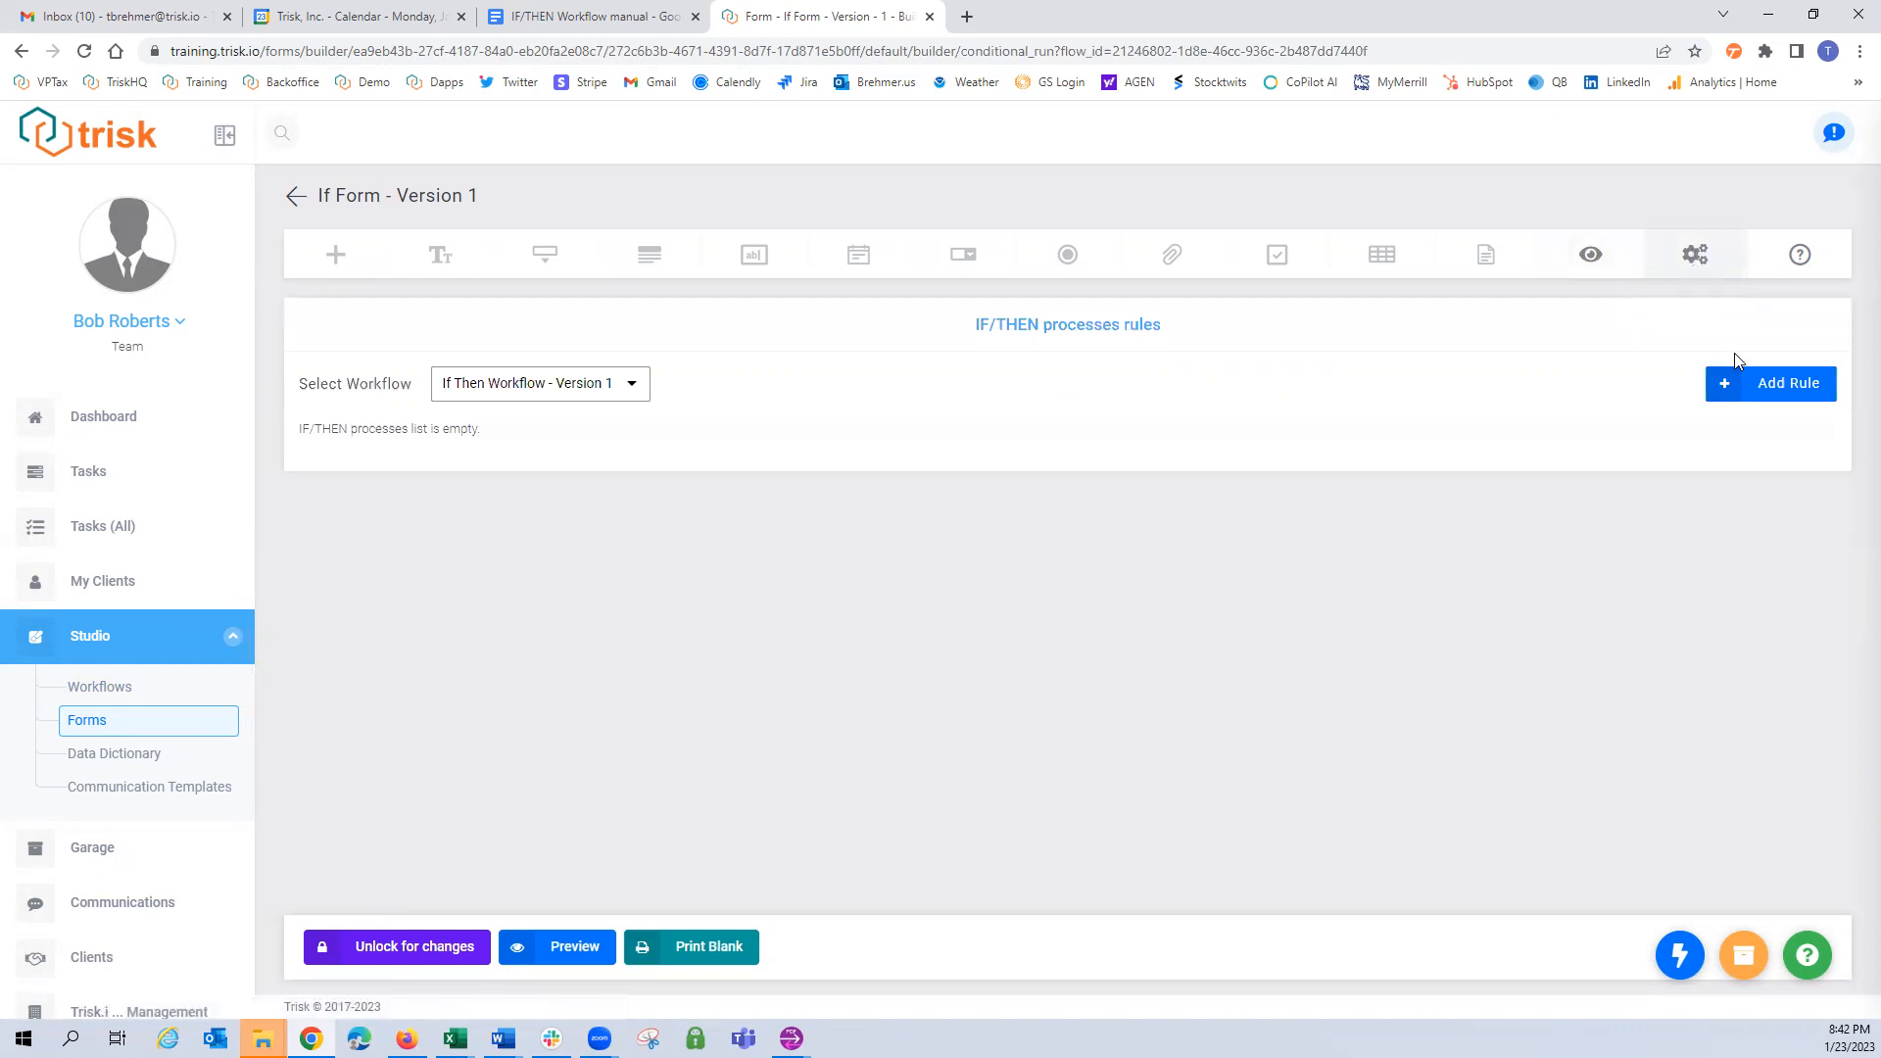
pyautogui.click(1768, 392)
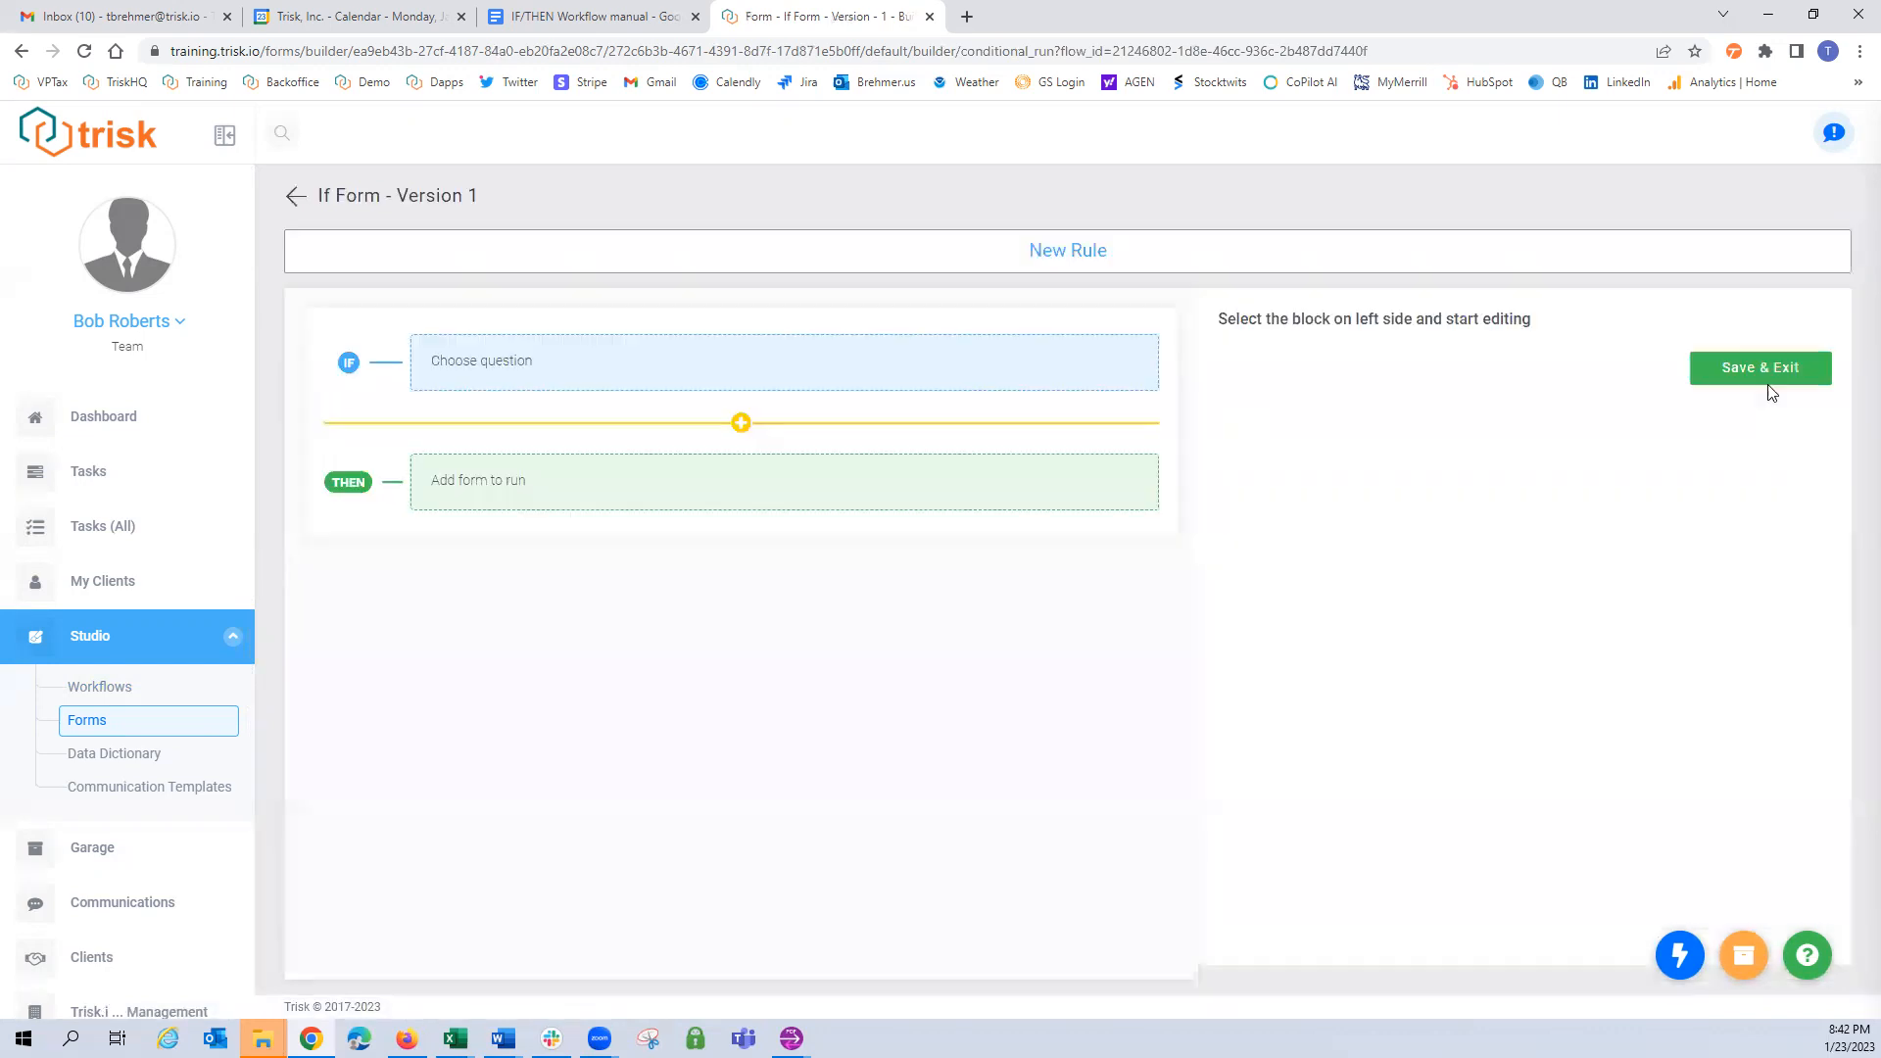
# Set the rule's condition to the question "If Yes, then launch the Then Form" with the answer Yes.
pyautogui.click(810, 366)
pyautogui.click(1236, 399)
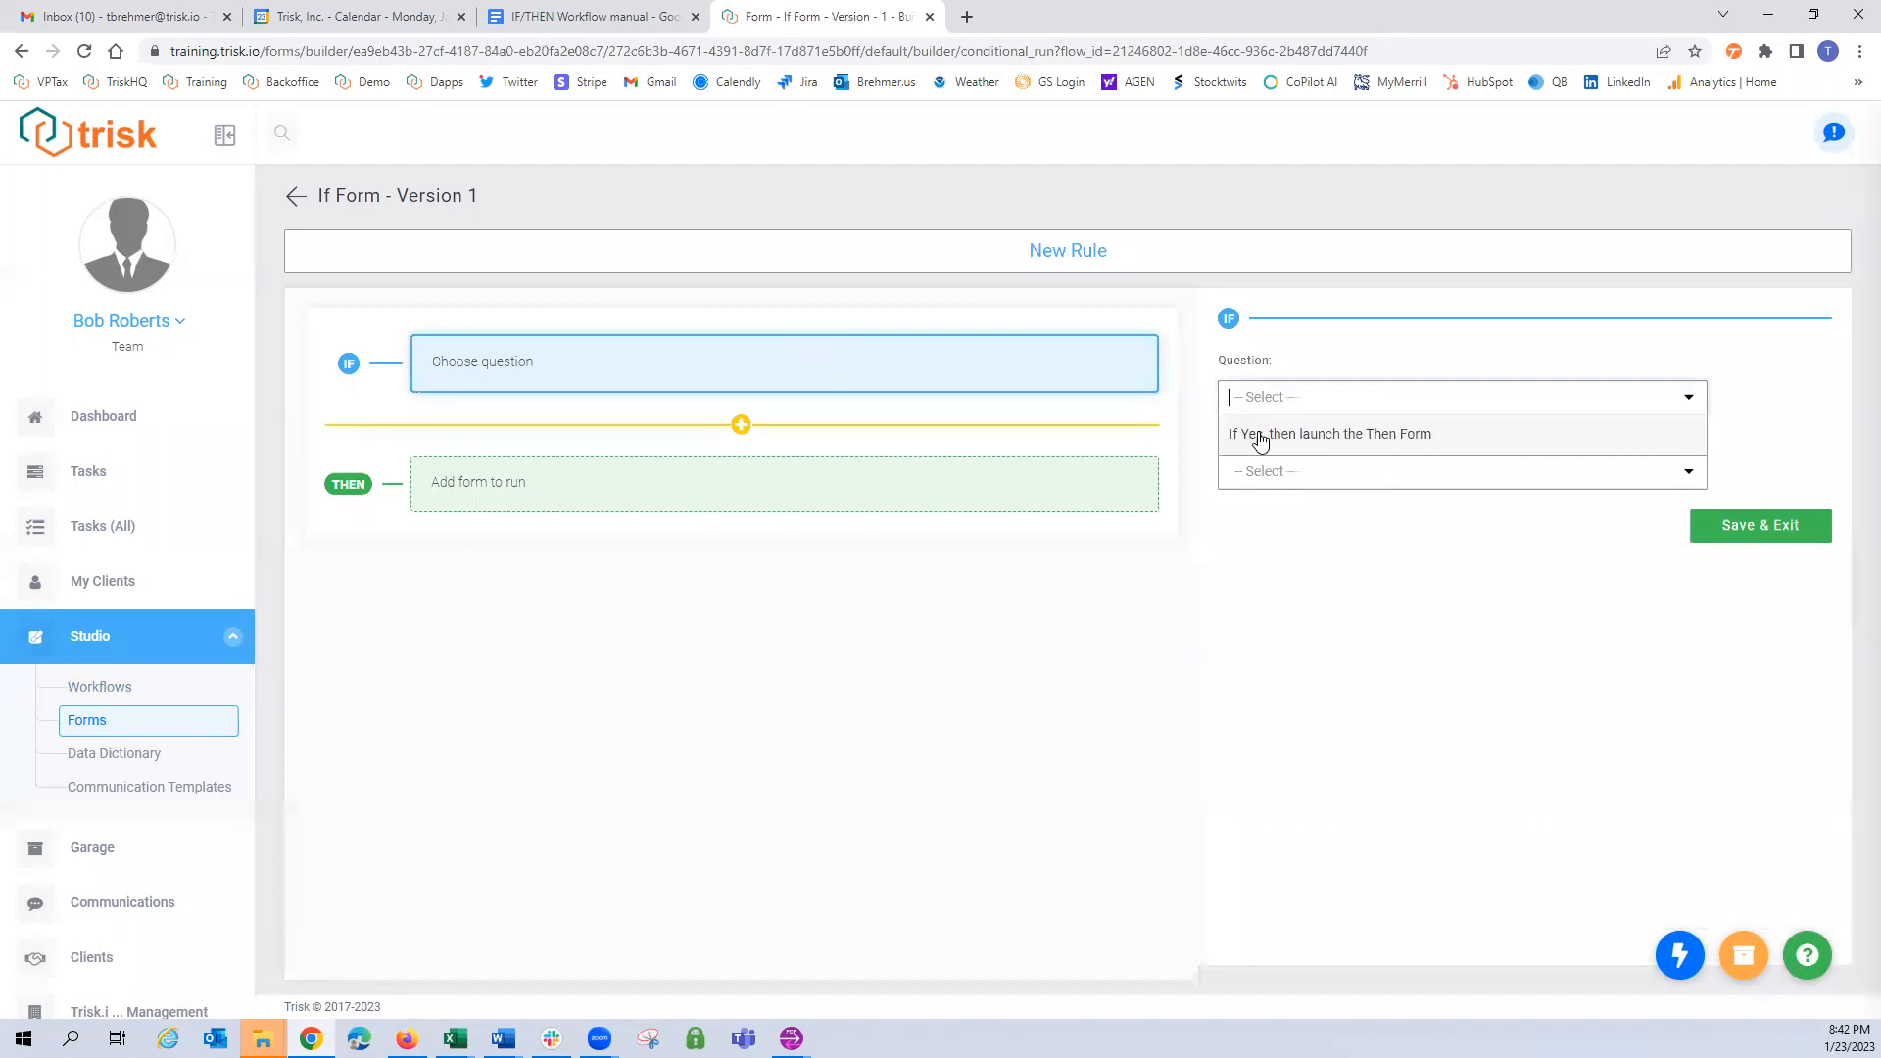
pyautogui.click(1260, 436)
pyautogui.click(1252, 474)
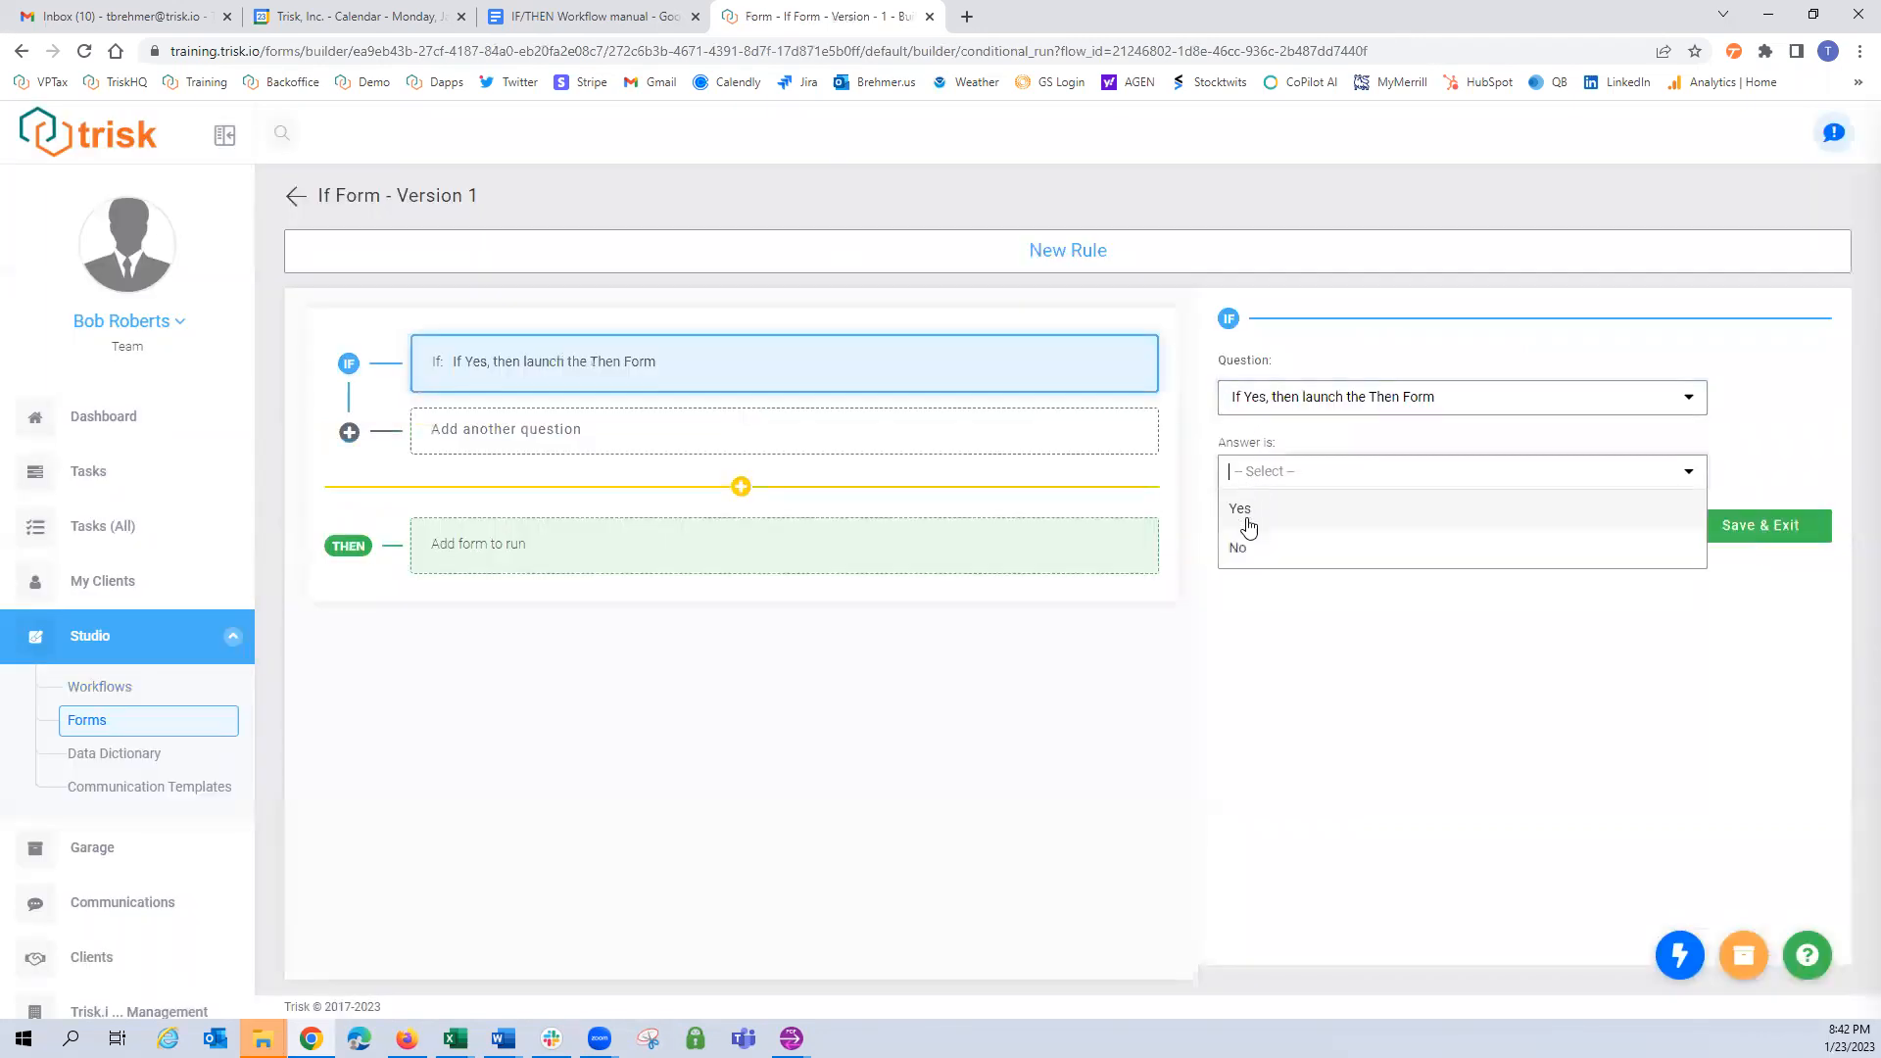
pyautogui.click(1241, 510)
# Make the rule launch the Then Form in the "Then Stage - Fill Form" step and save the rule.
pyautogui.click(995, 562)
pyautogui.click(1276, 431)
pyautogui.write('t')
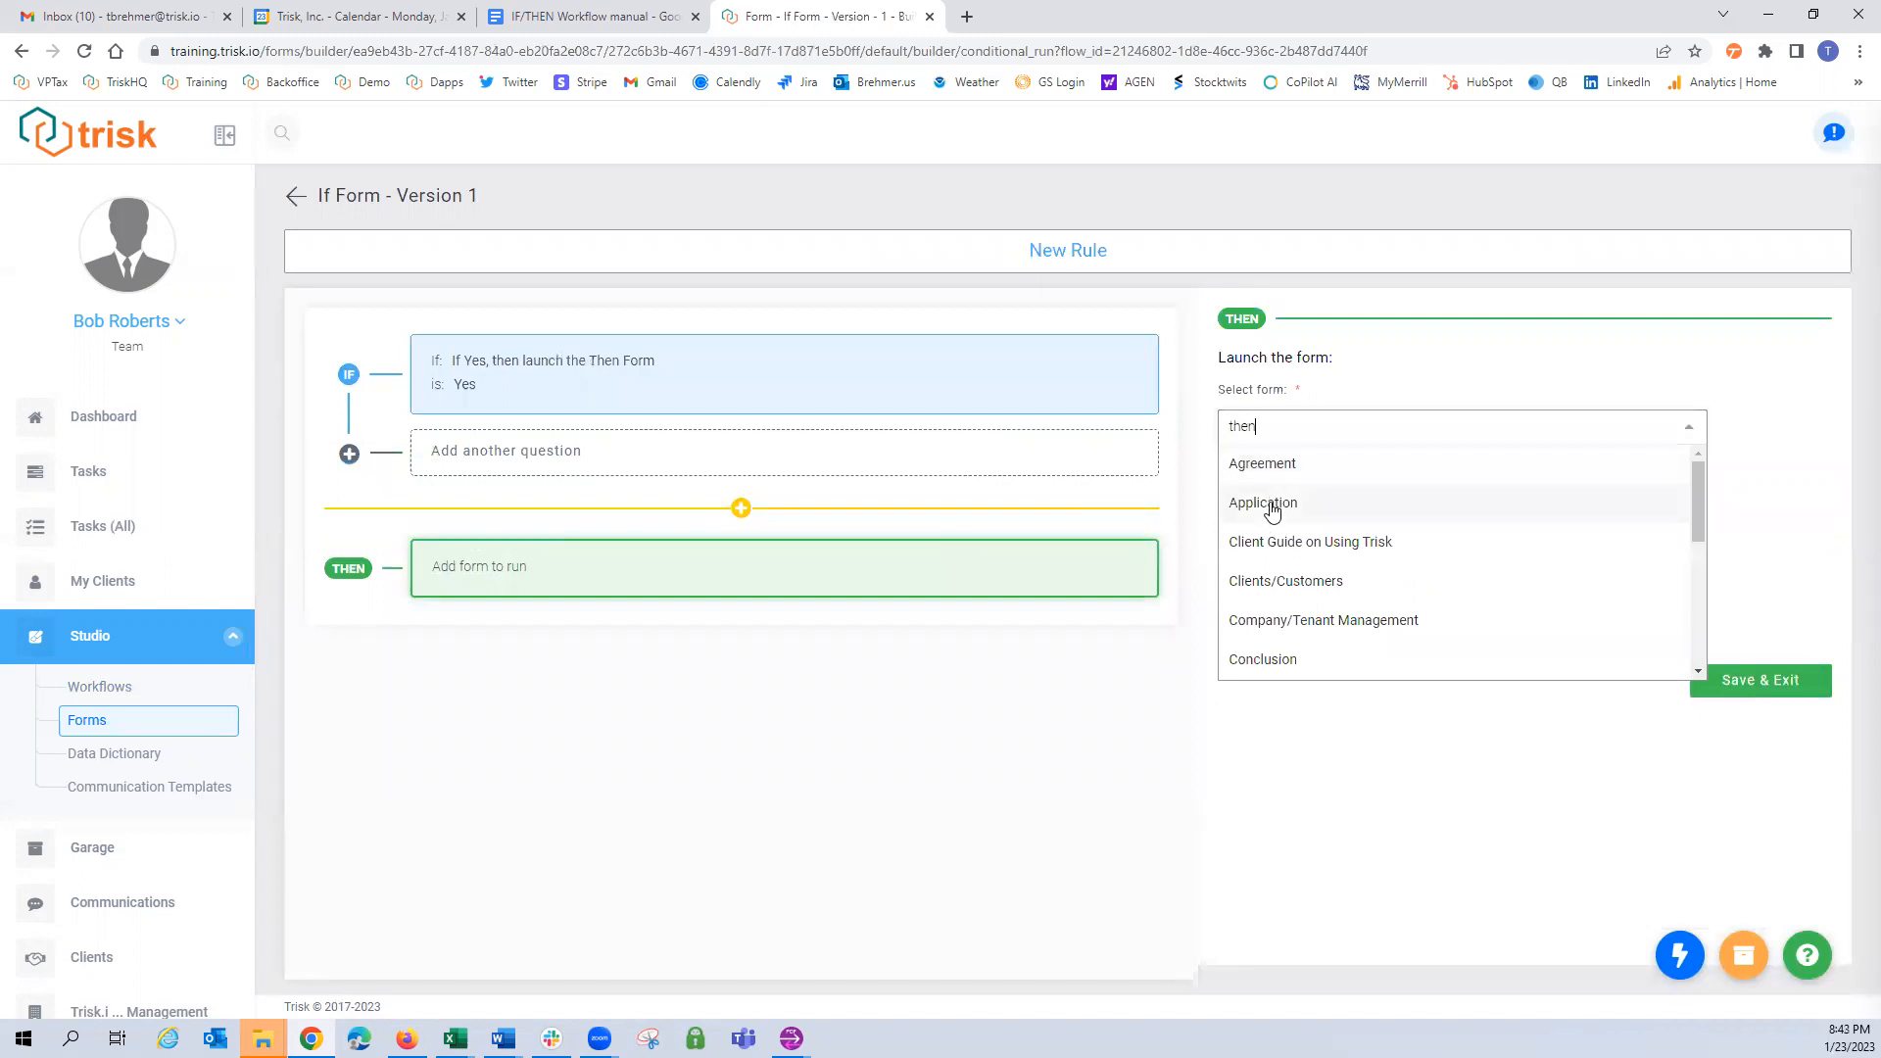
pyautogui.write('hen')
pyautogui.click(1276, 463)
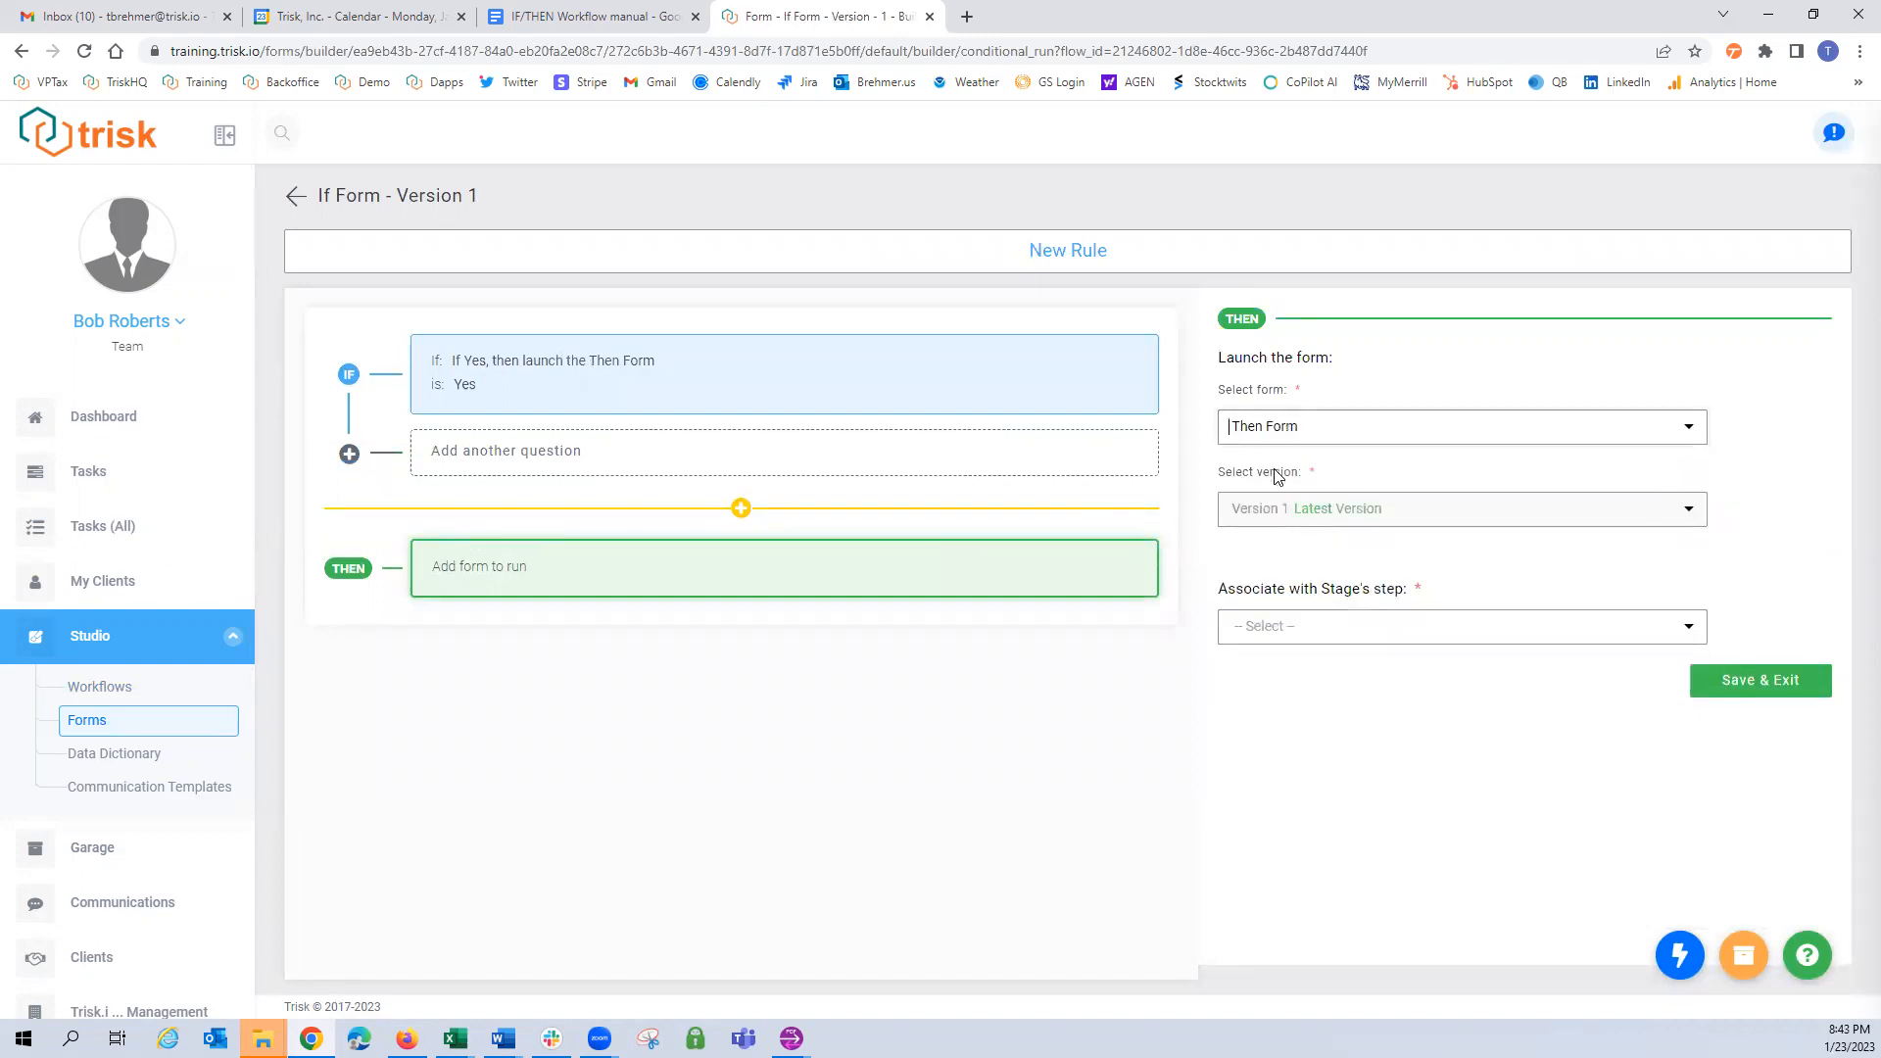
pyautogui.click(1343, 636)
pyautogui.click(1311, 703)
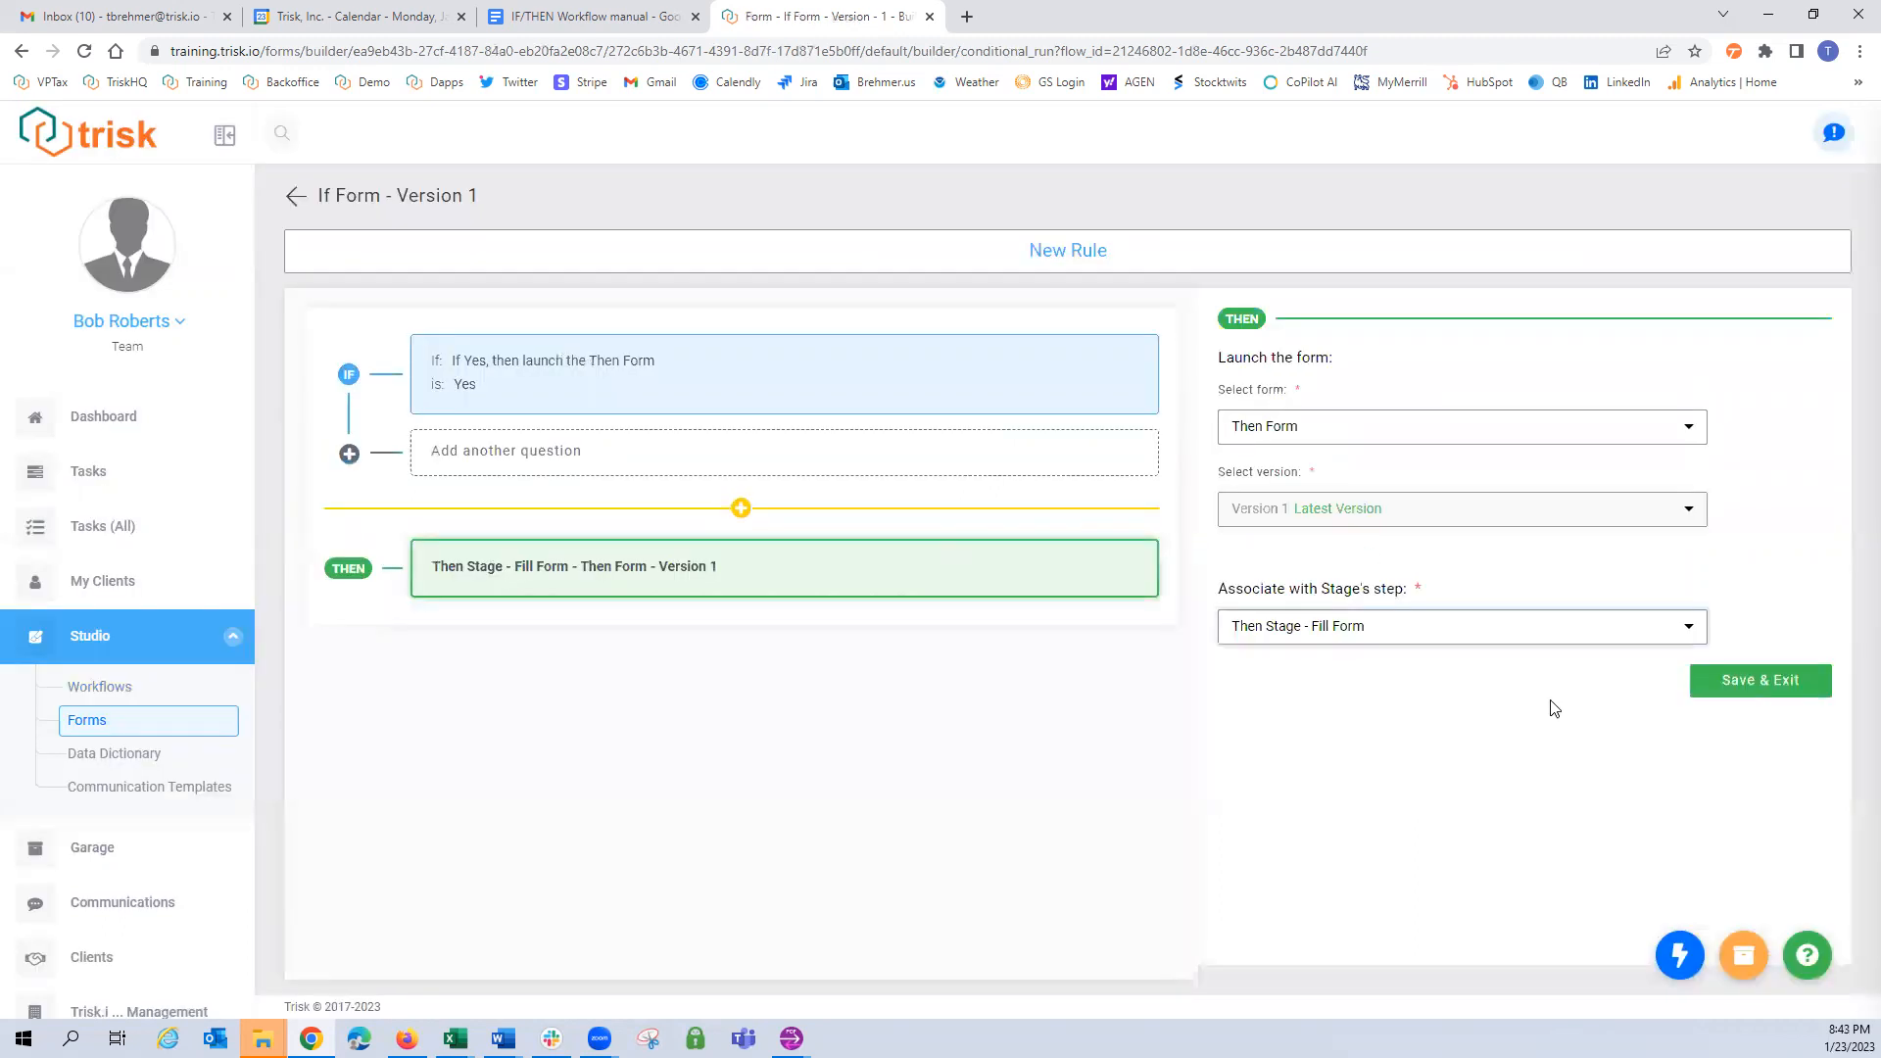
pyautogui.click(1760, 682)
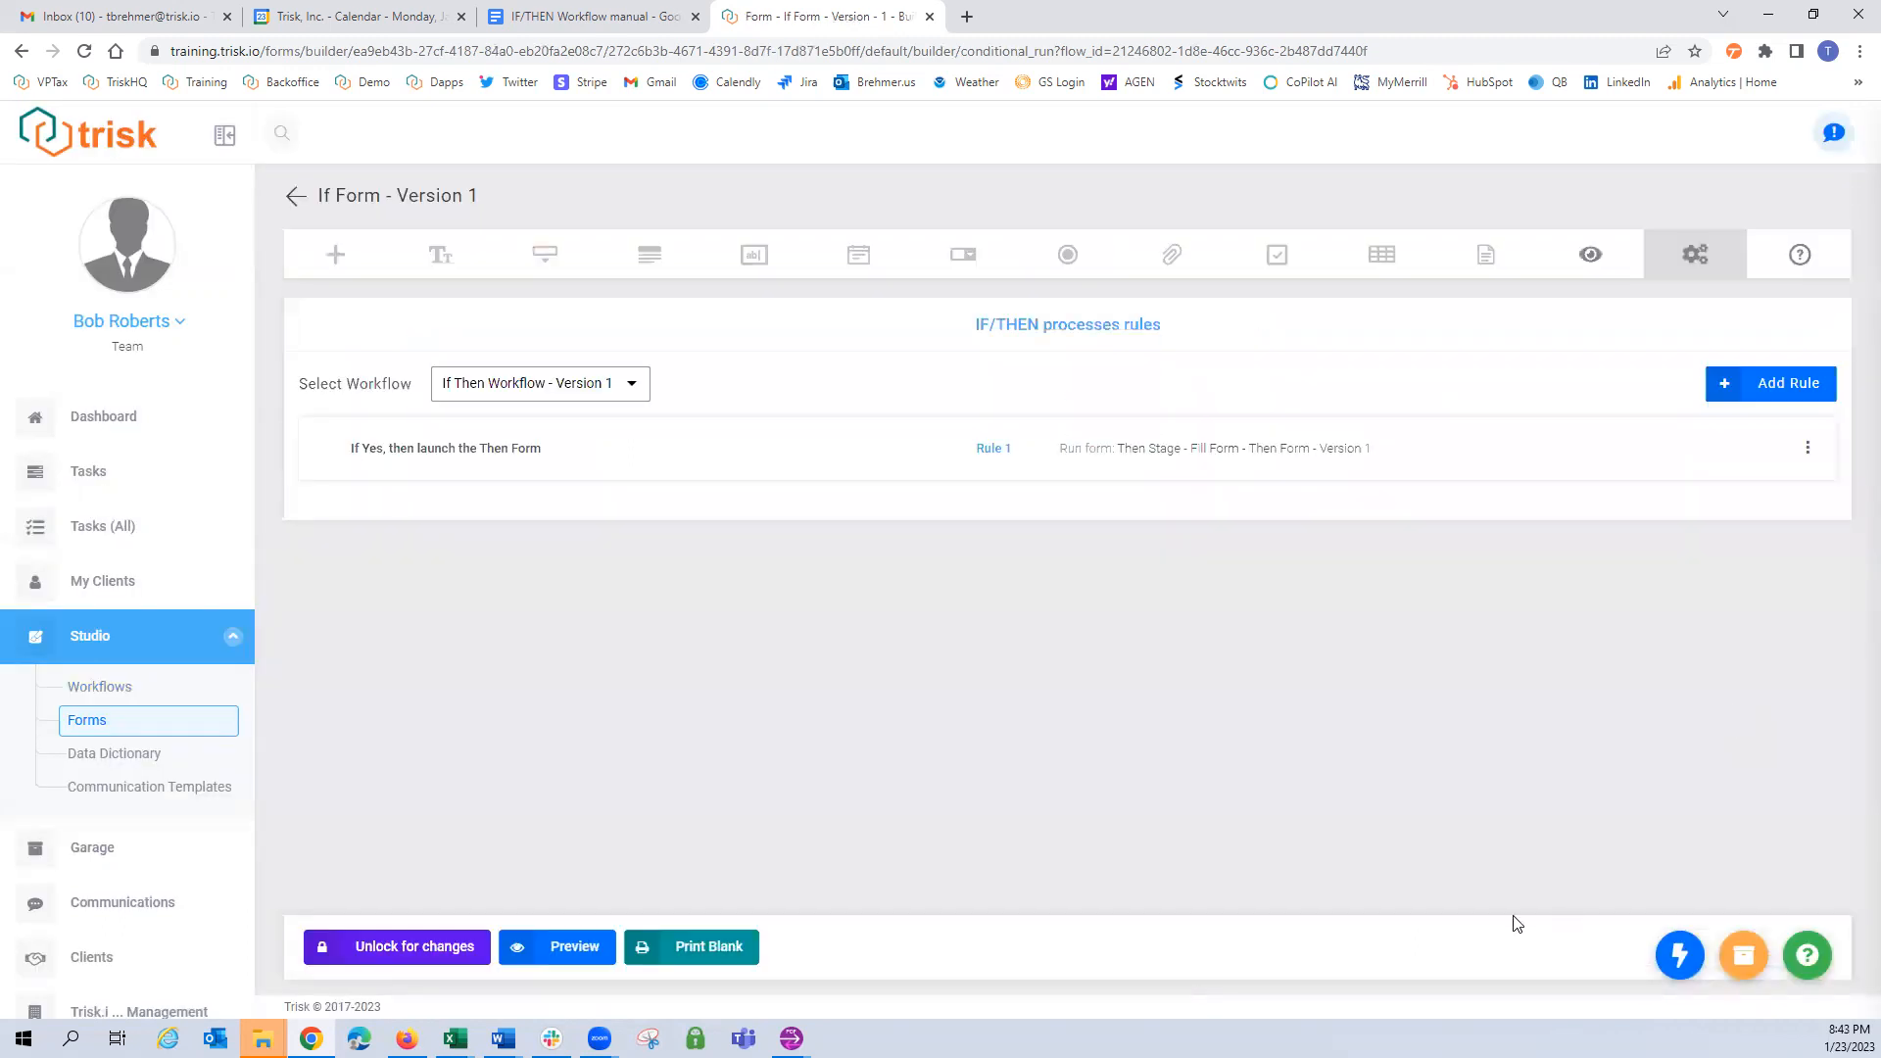
# Leave the If Form, reopen version 1 of If Then Workflow and edit the Fill Form step in Then Stage.
pyautogui.click(299, 197)
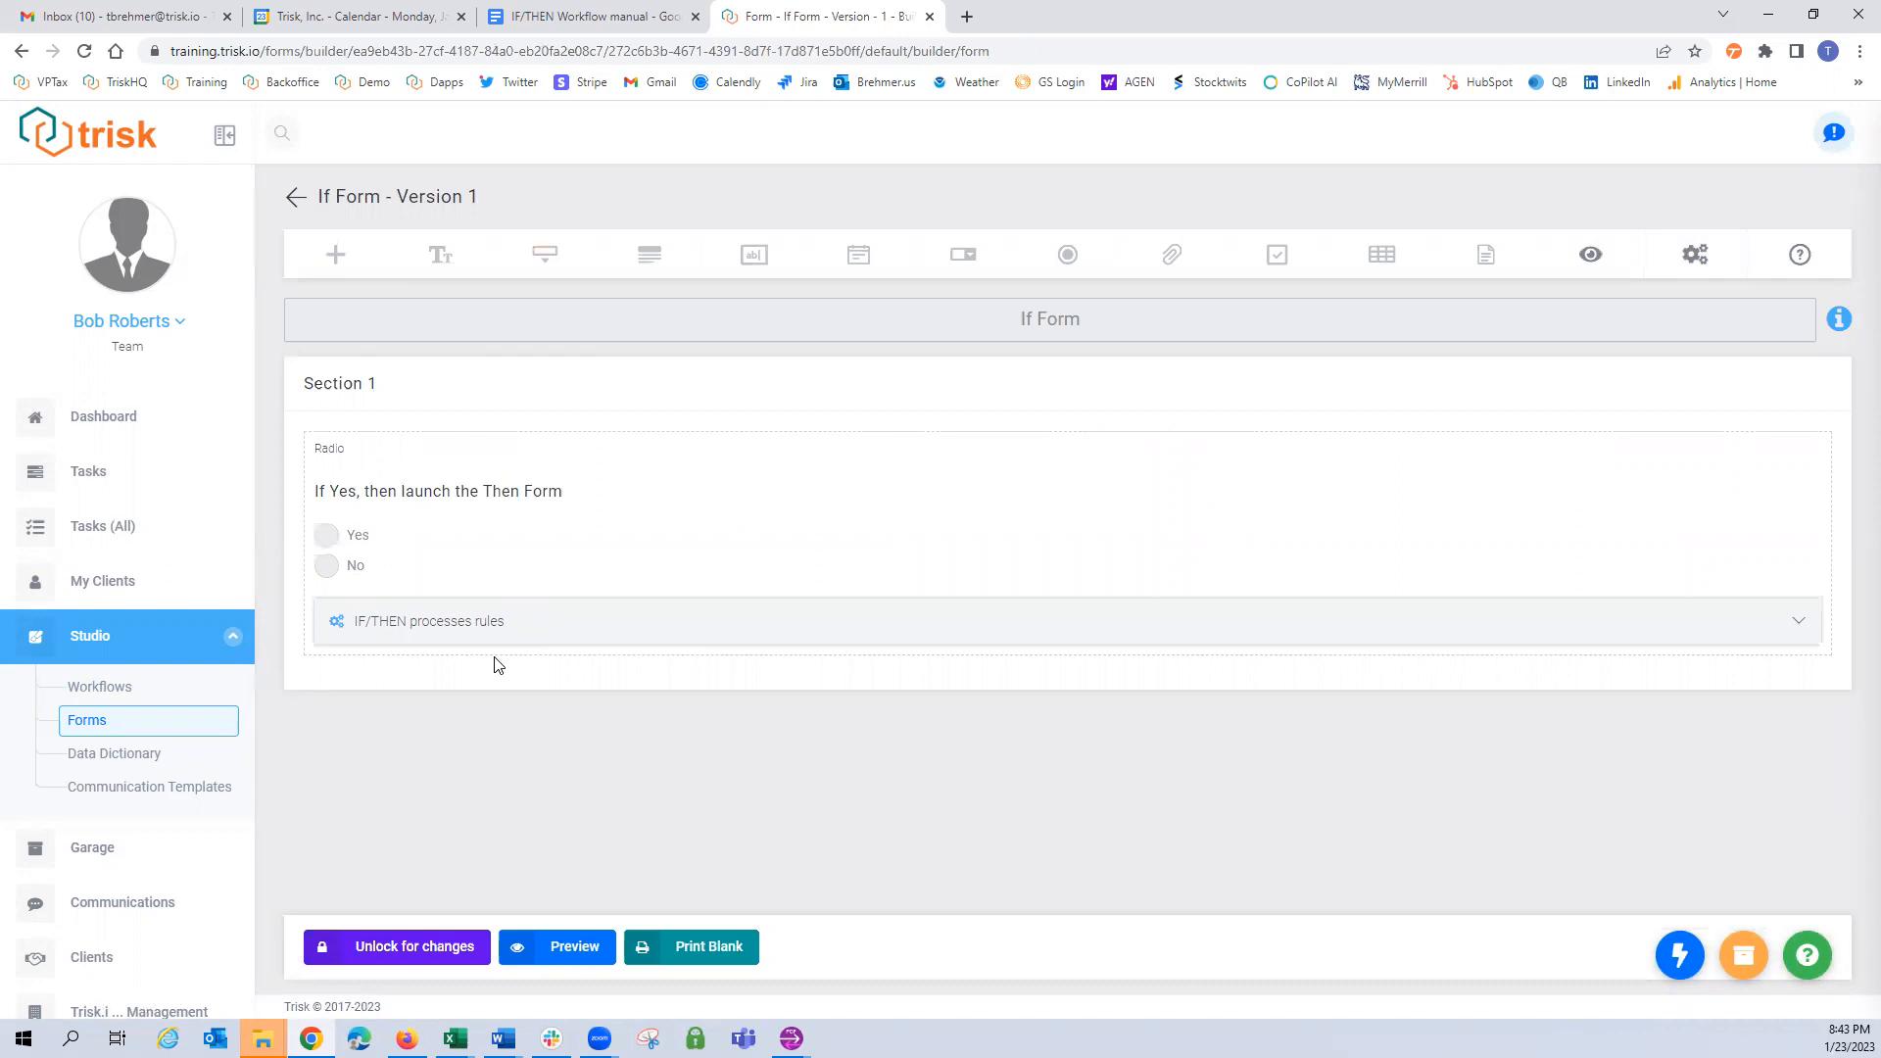
pyautogui.click(116, 686)
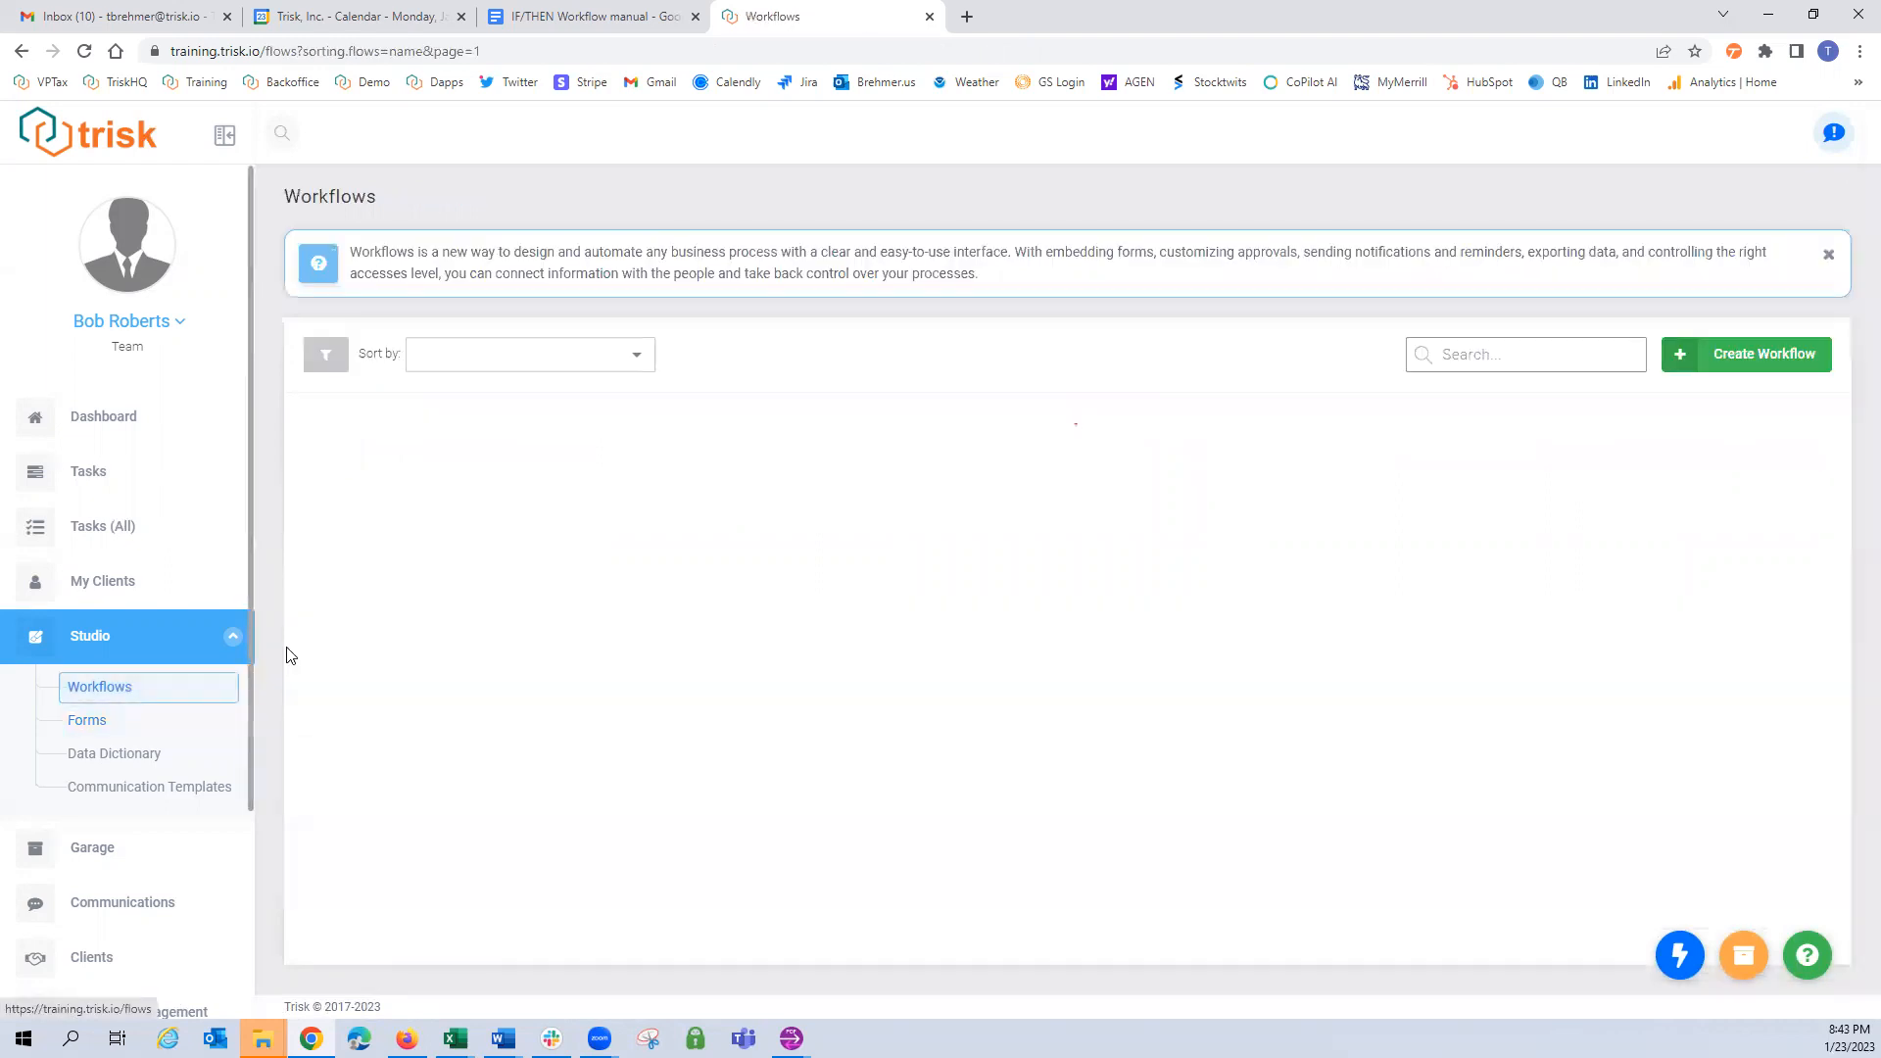
pyautogui.click(1489, 359)
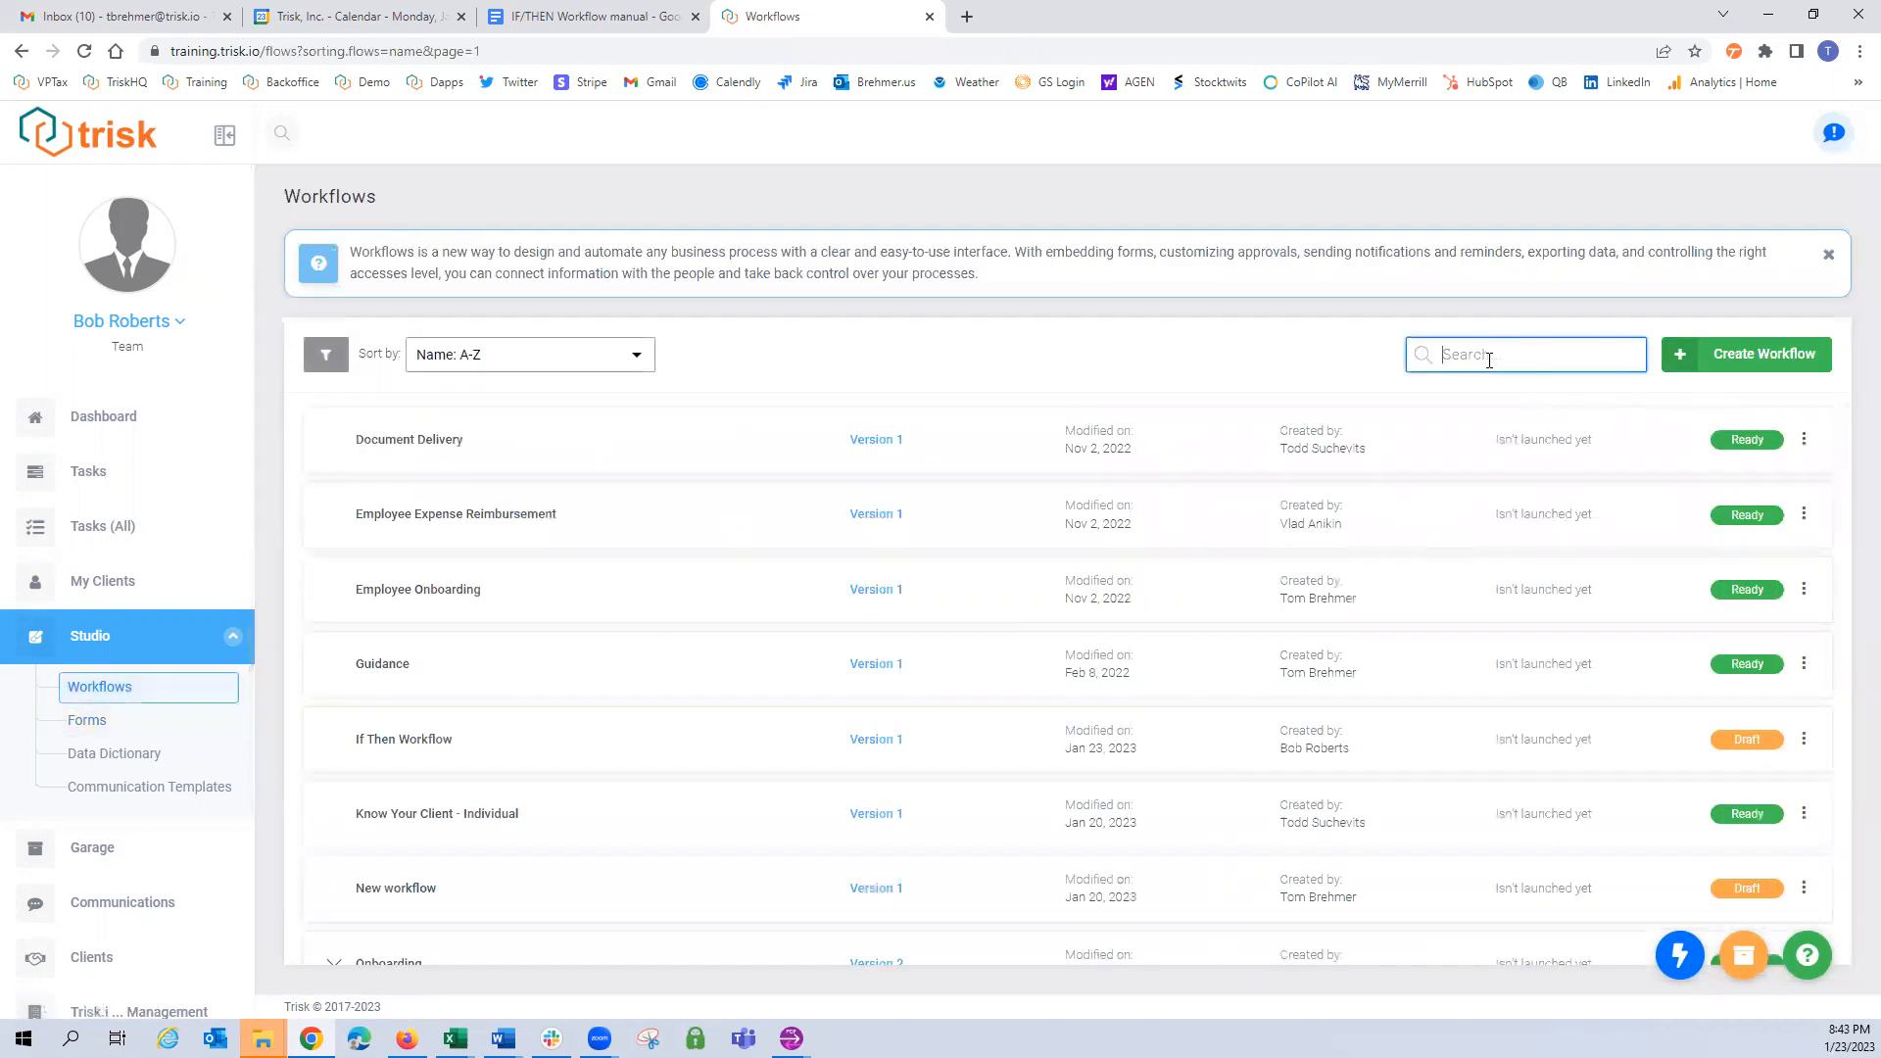
pyautogui.write('if')
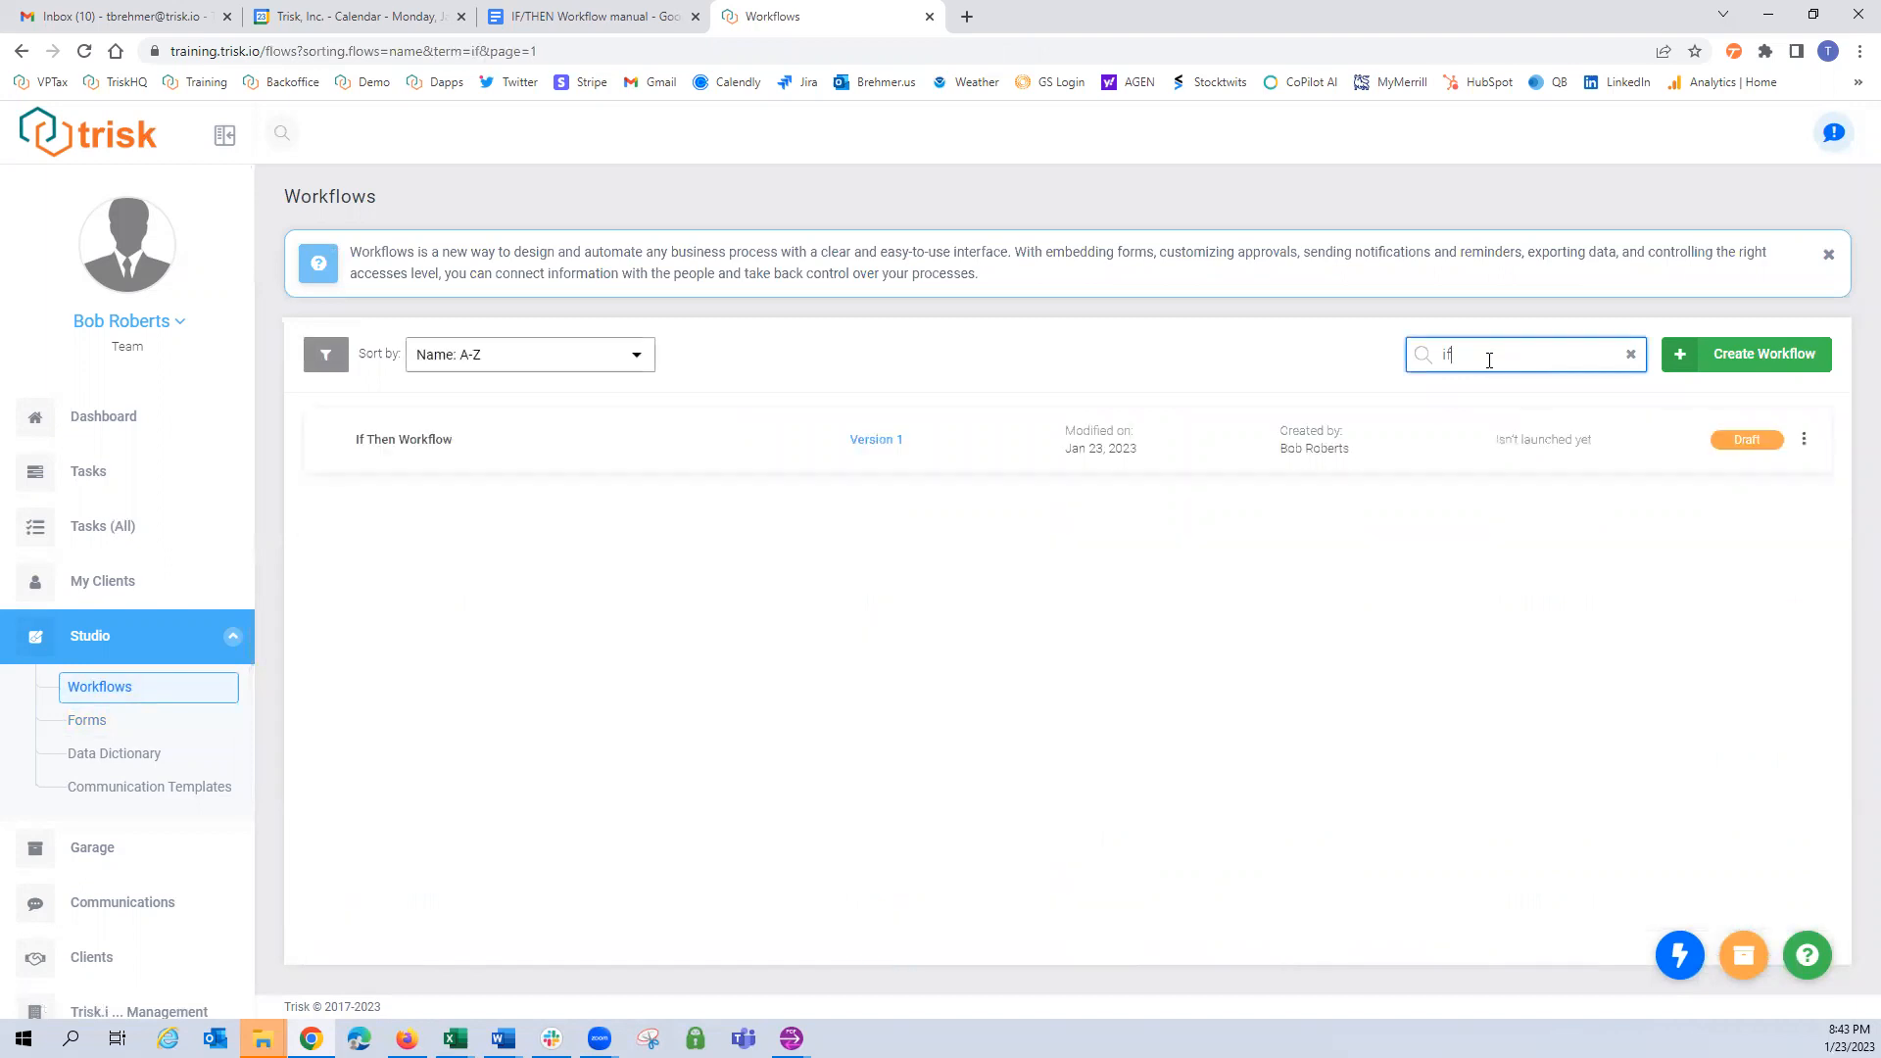
pyautogui.click(876, 439)
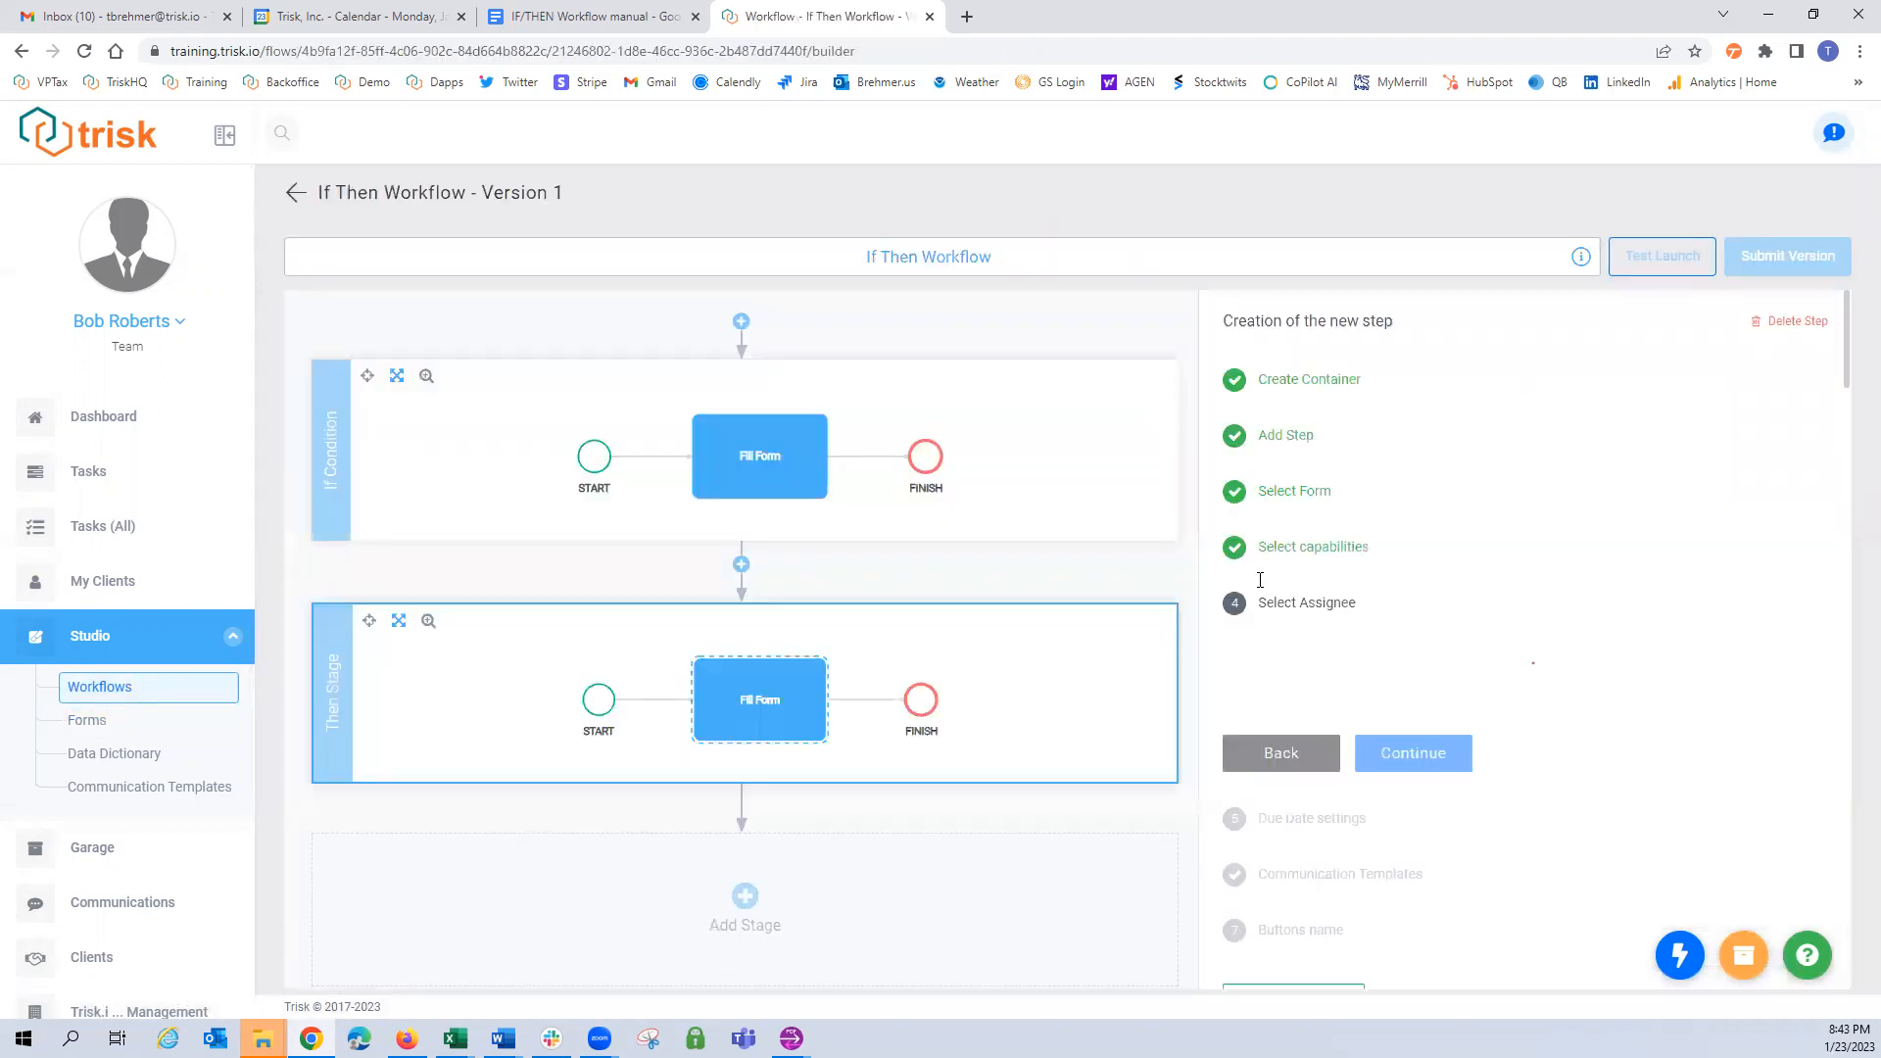
pyautogui.click(731, 705)
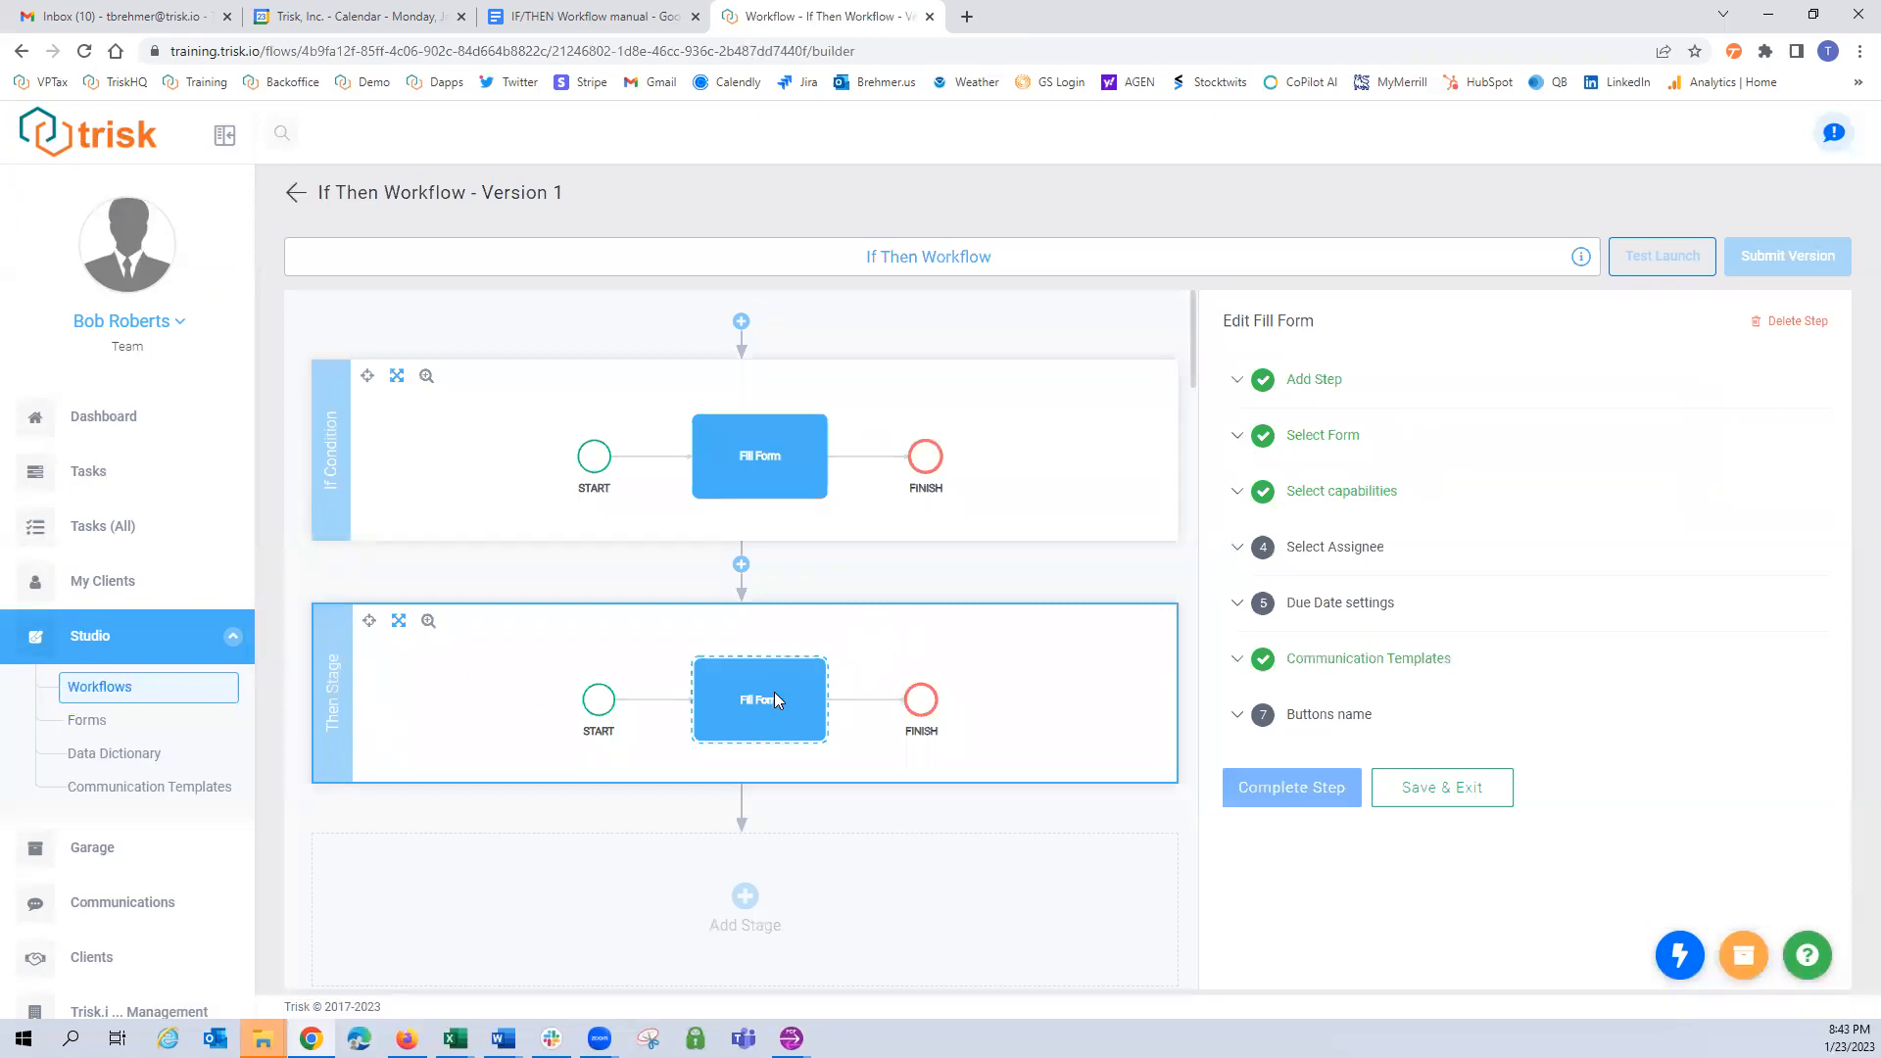
# Keep the linked Then Form and default capabilities for Then Stage's Fill Form step and assign it to the Customer role.
pyautogui.click(1240, 440)
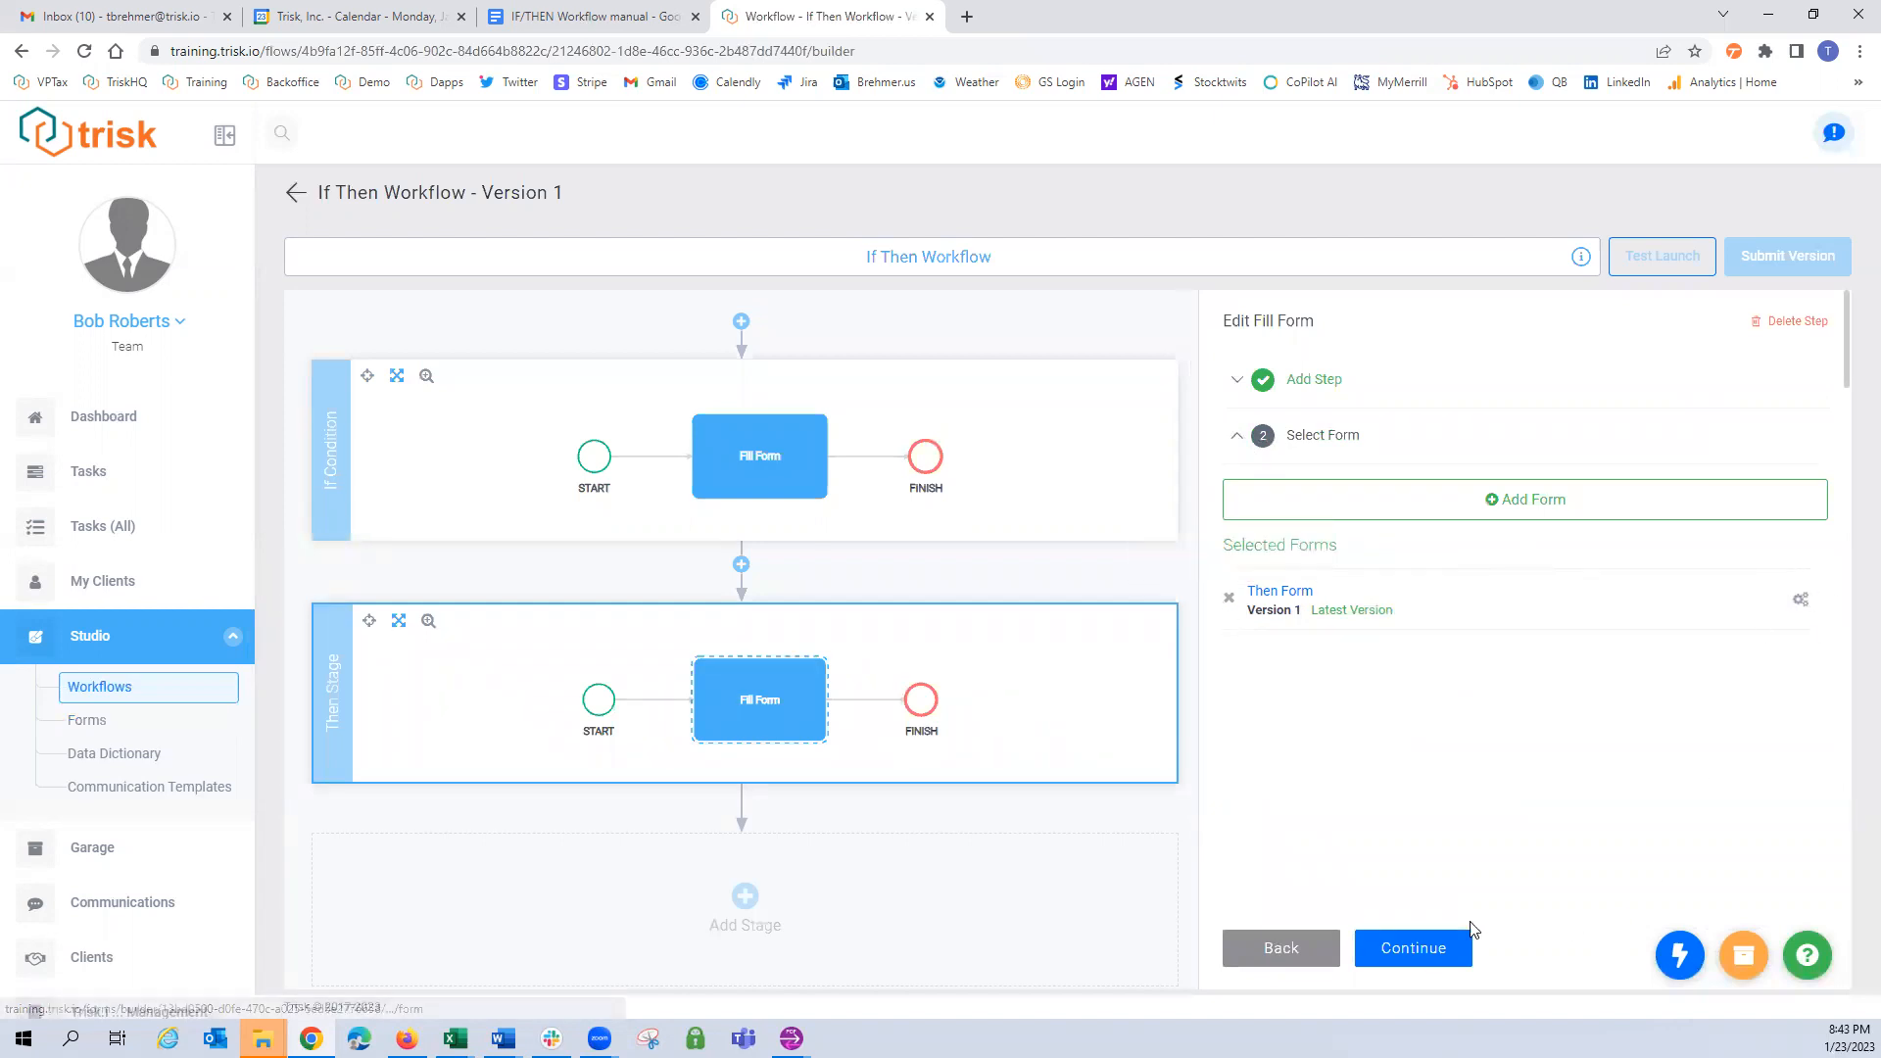
pyautogui.click(1426, 947)
pyautogui.scroll(-5, 1629, 714)
pyautogui.click(1409, 641)
pyautogui.scroll(-10, 1391, 707)
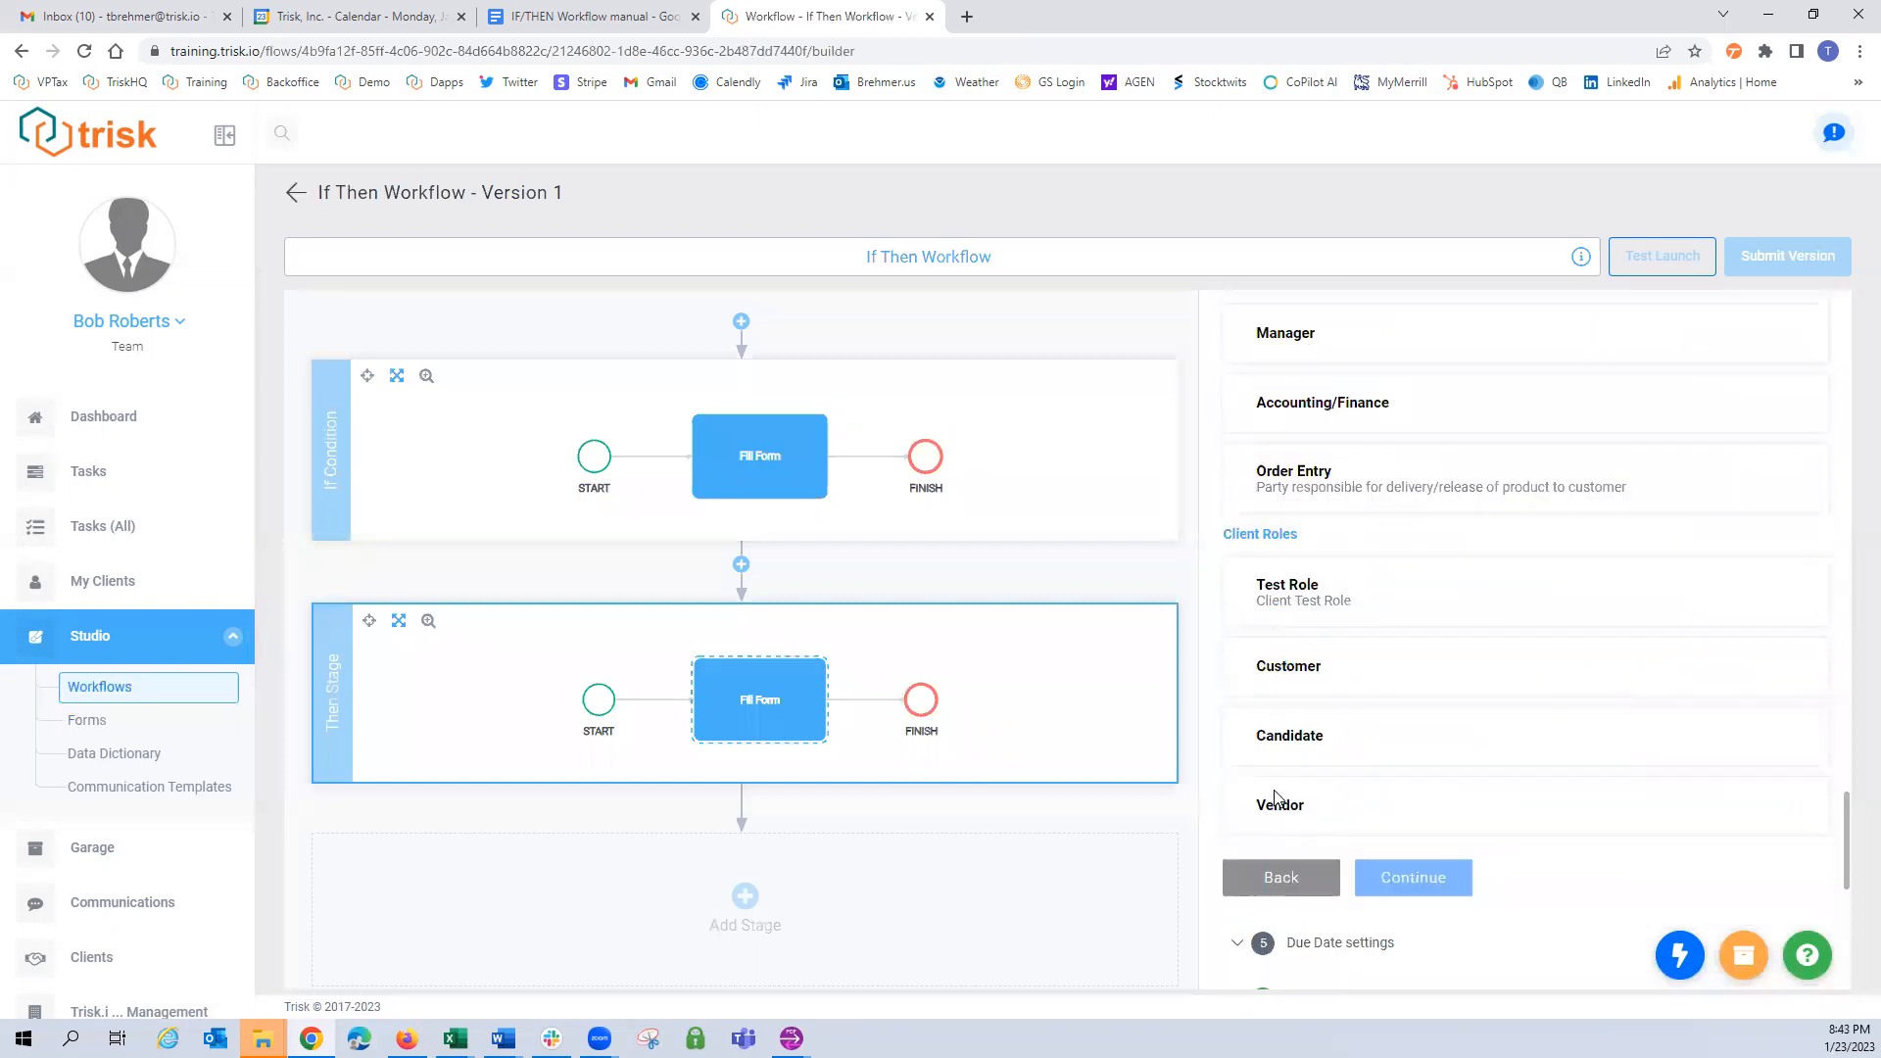
pyautogui.click(1246, 588)
pyautogui.click(1243, 669)
pyautogui.click(1401, 874)
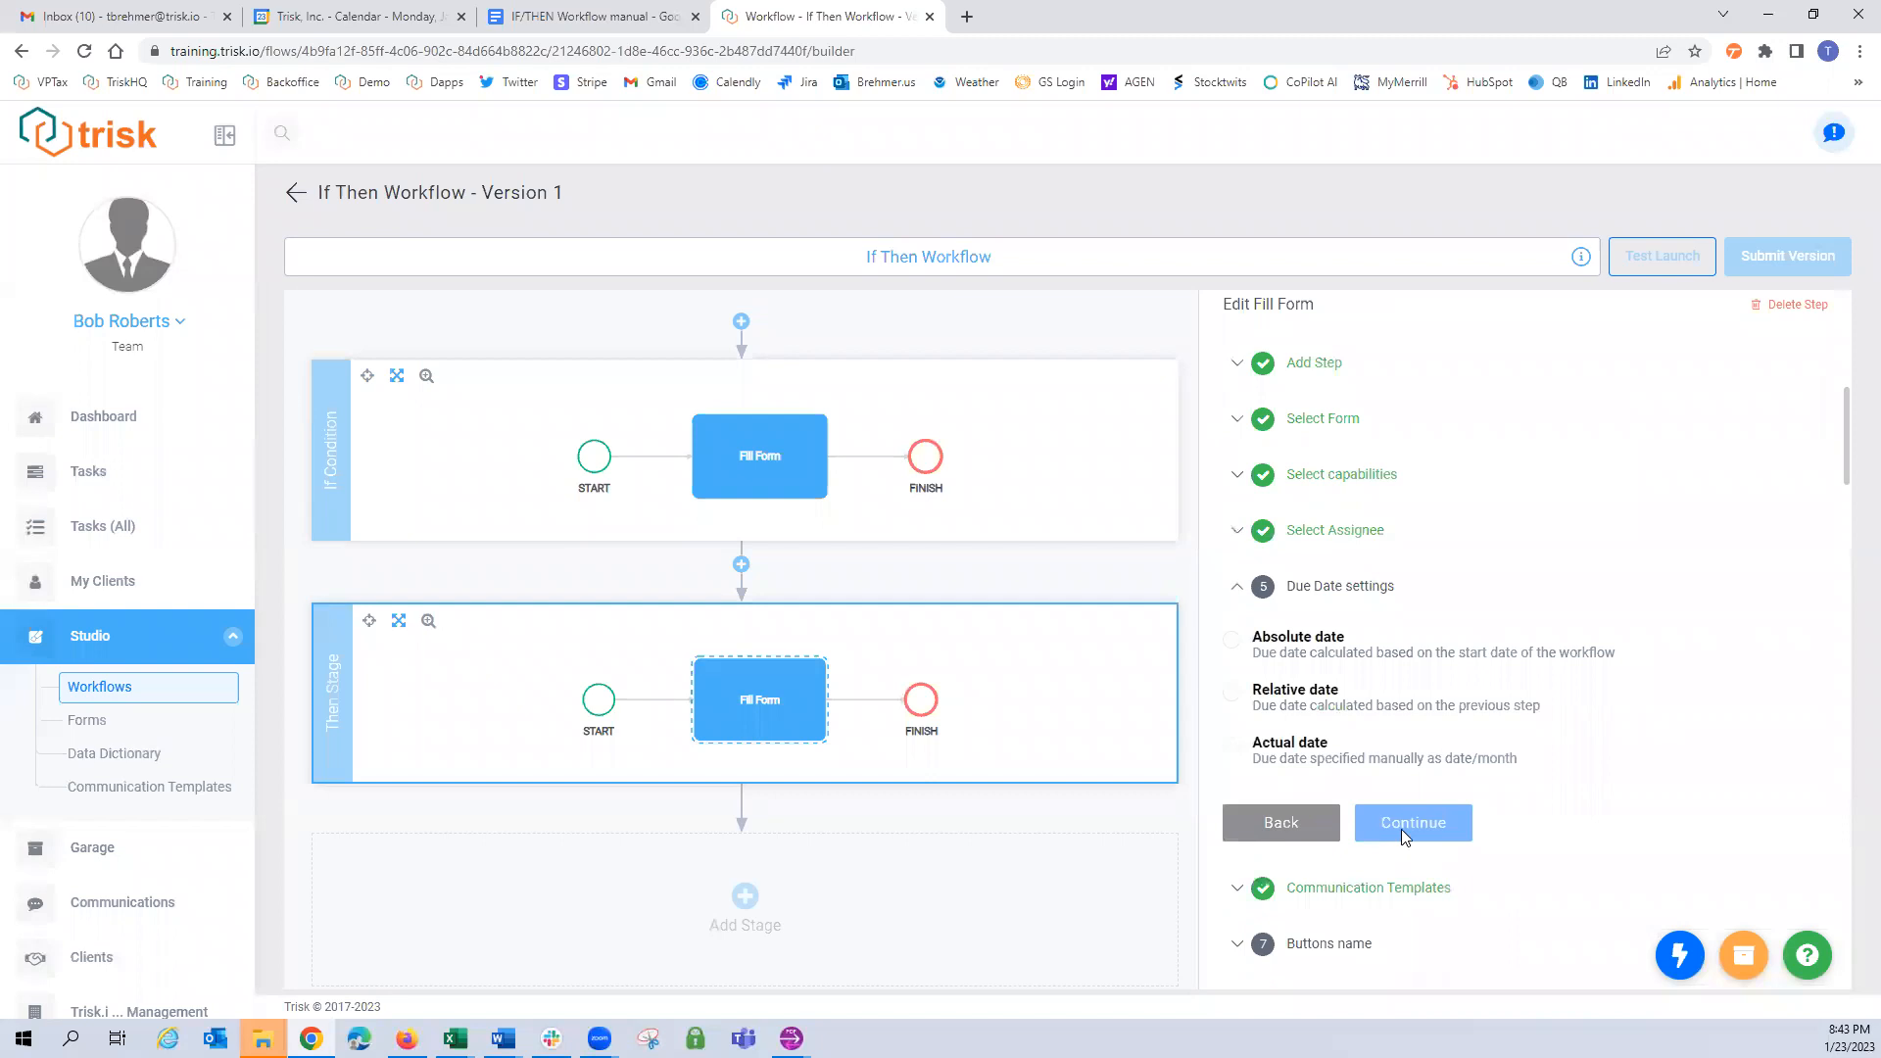
# Set the step's due date to a relative date of 2 and complete the remaining settings with their defaults.
pyautogui.click(1272, 708)
pyautogui.click(1291, 748)
pyautogui.write('2')
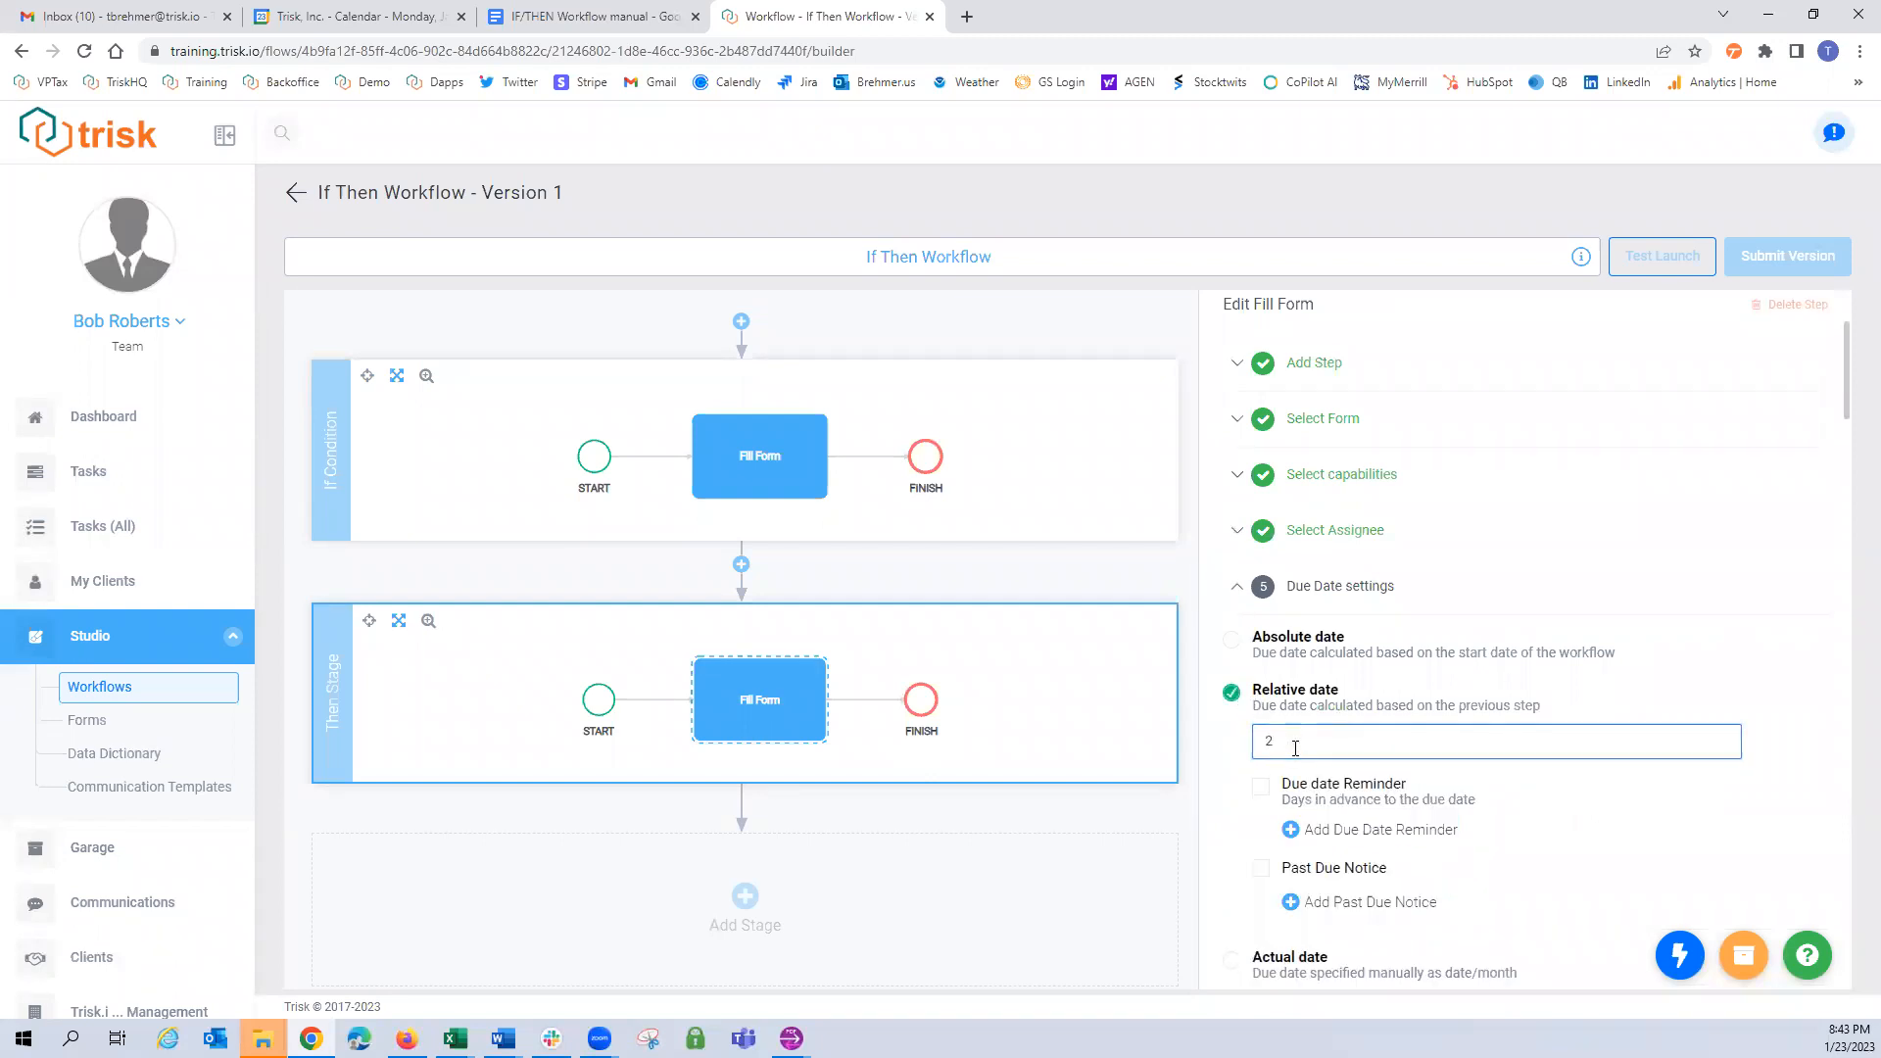
pyautogui.scroll(-3, 1402, 759)
pyautogui.click(1403, 749)
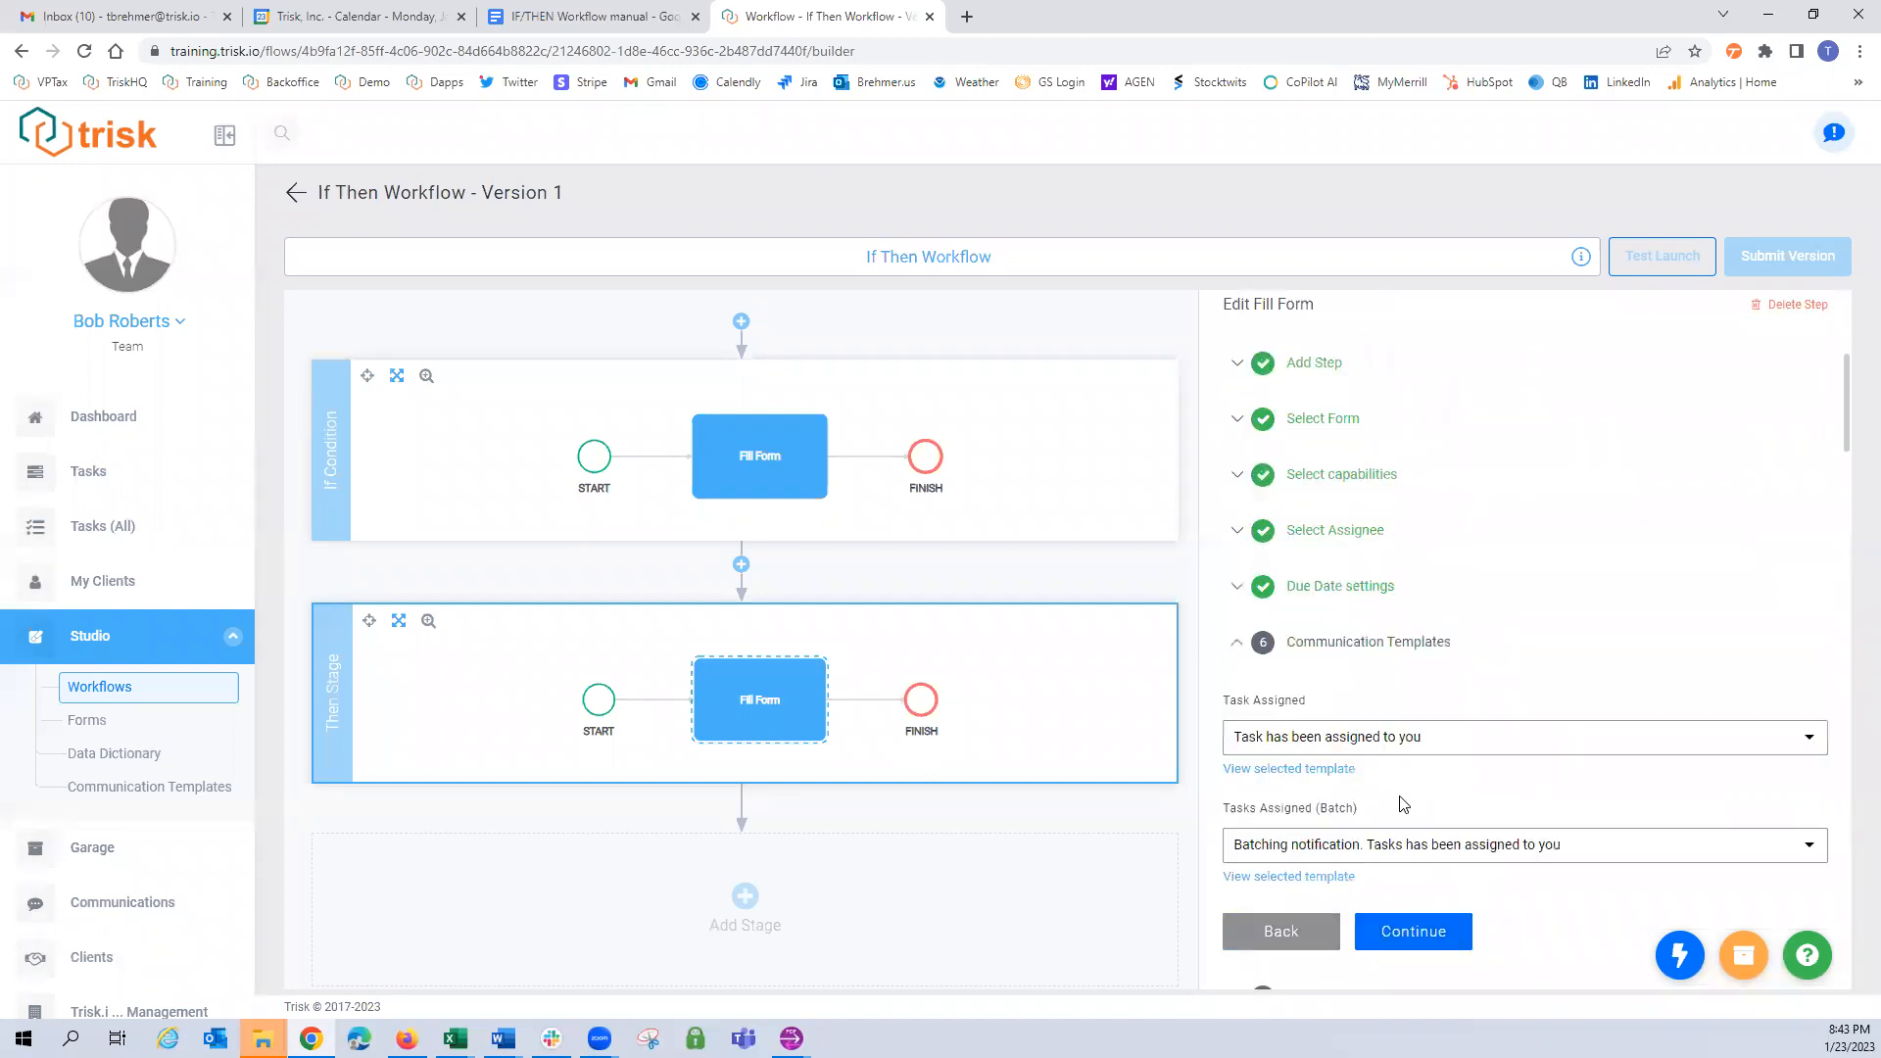
pyautogui.click(1413, 920)
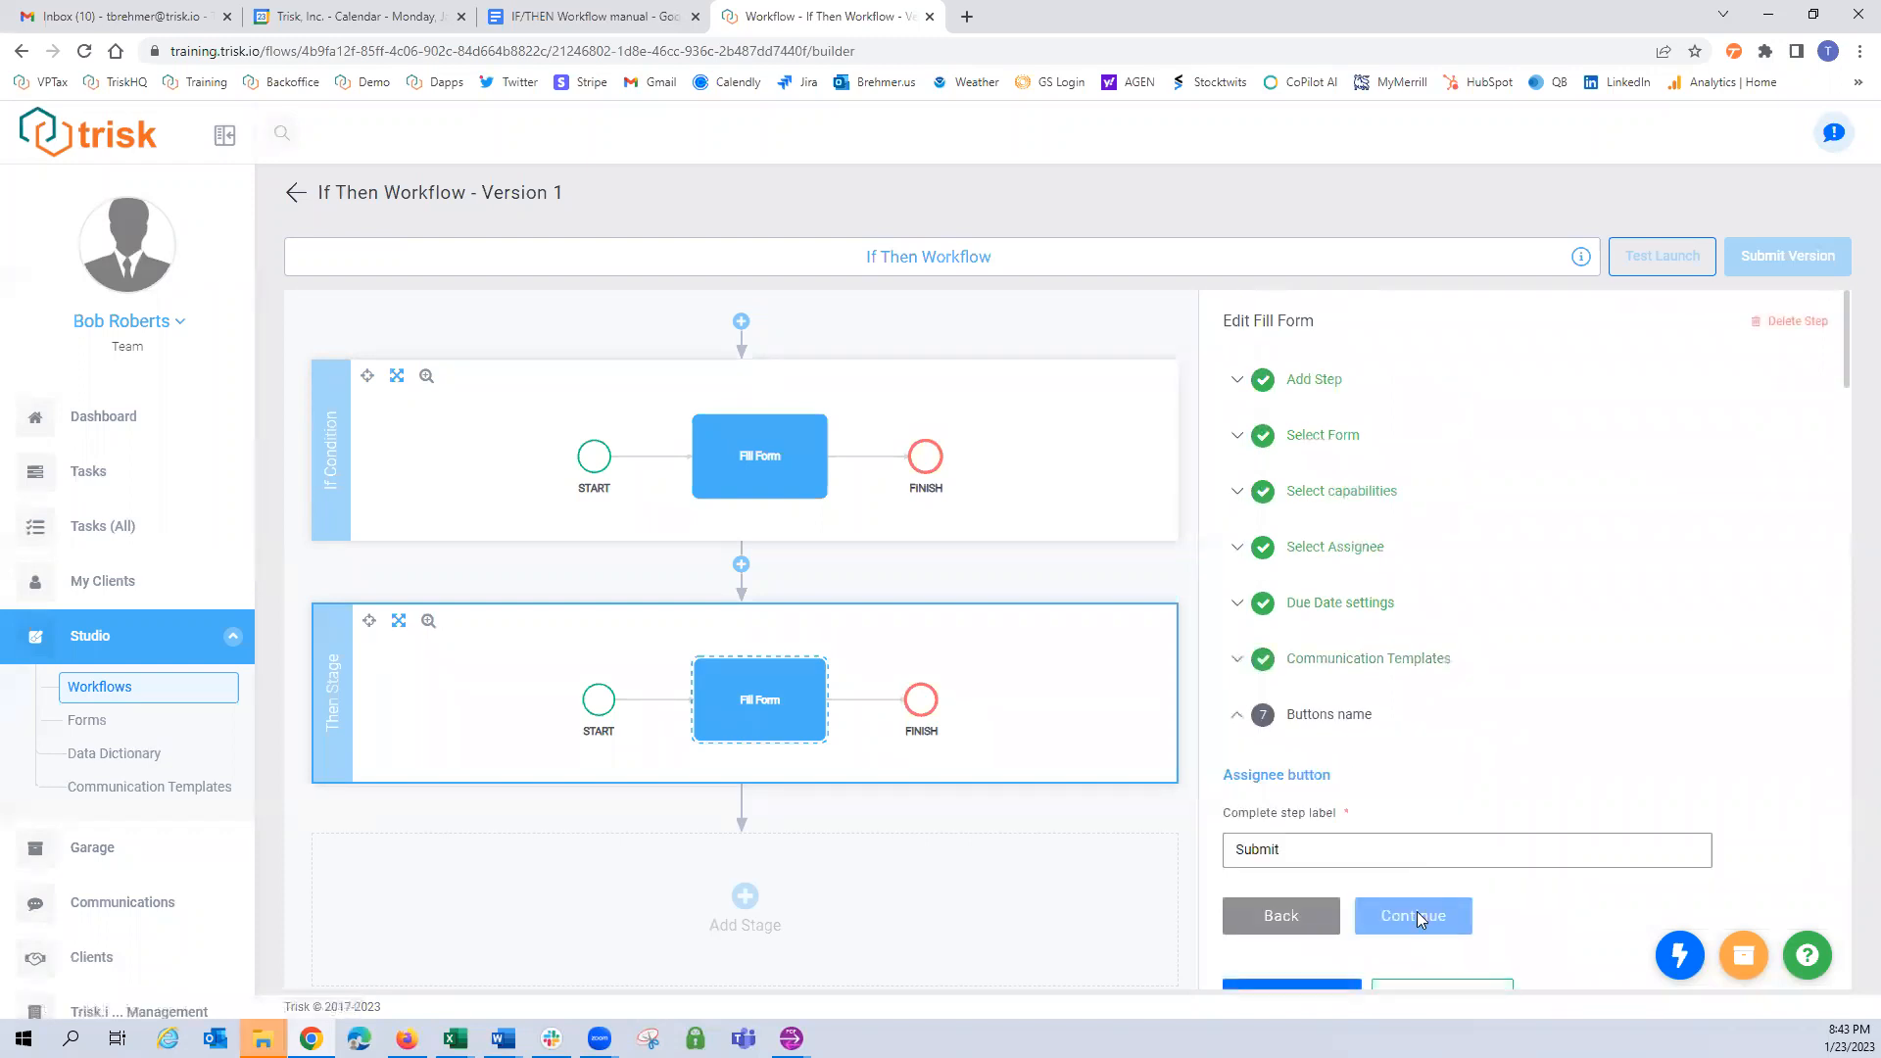
pyautogui.click(1422, 937)
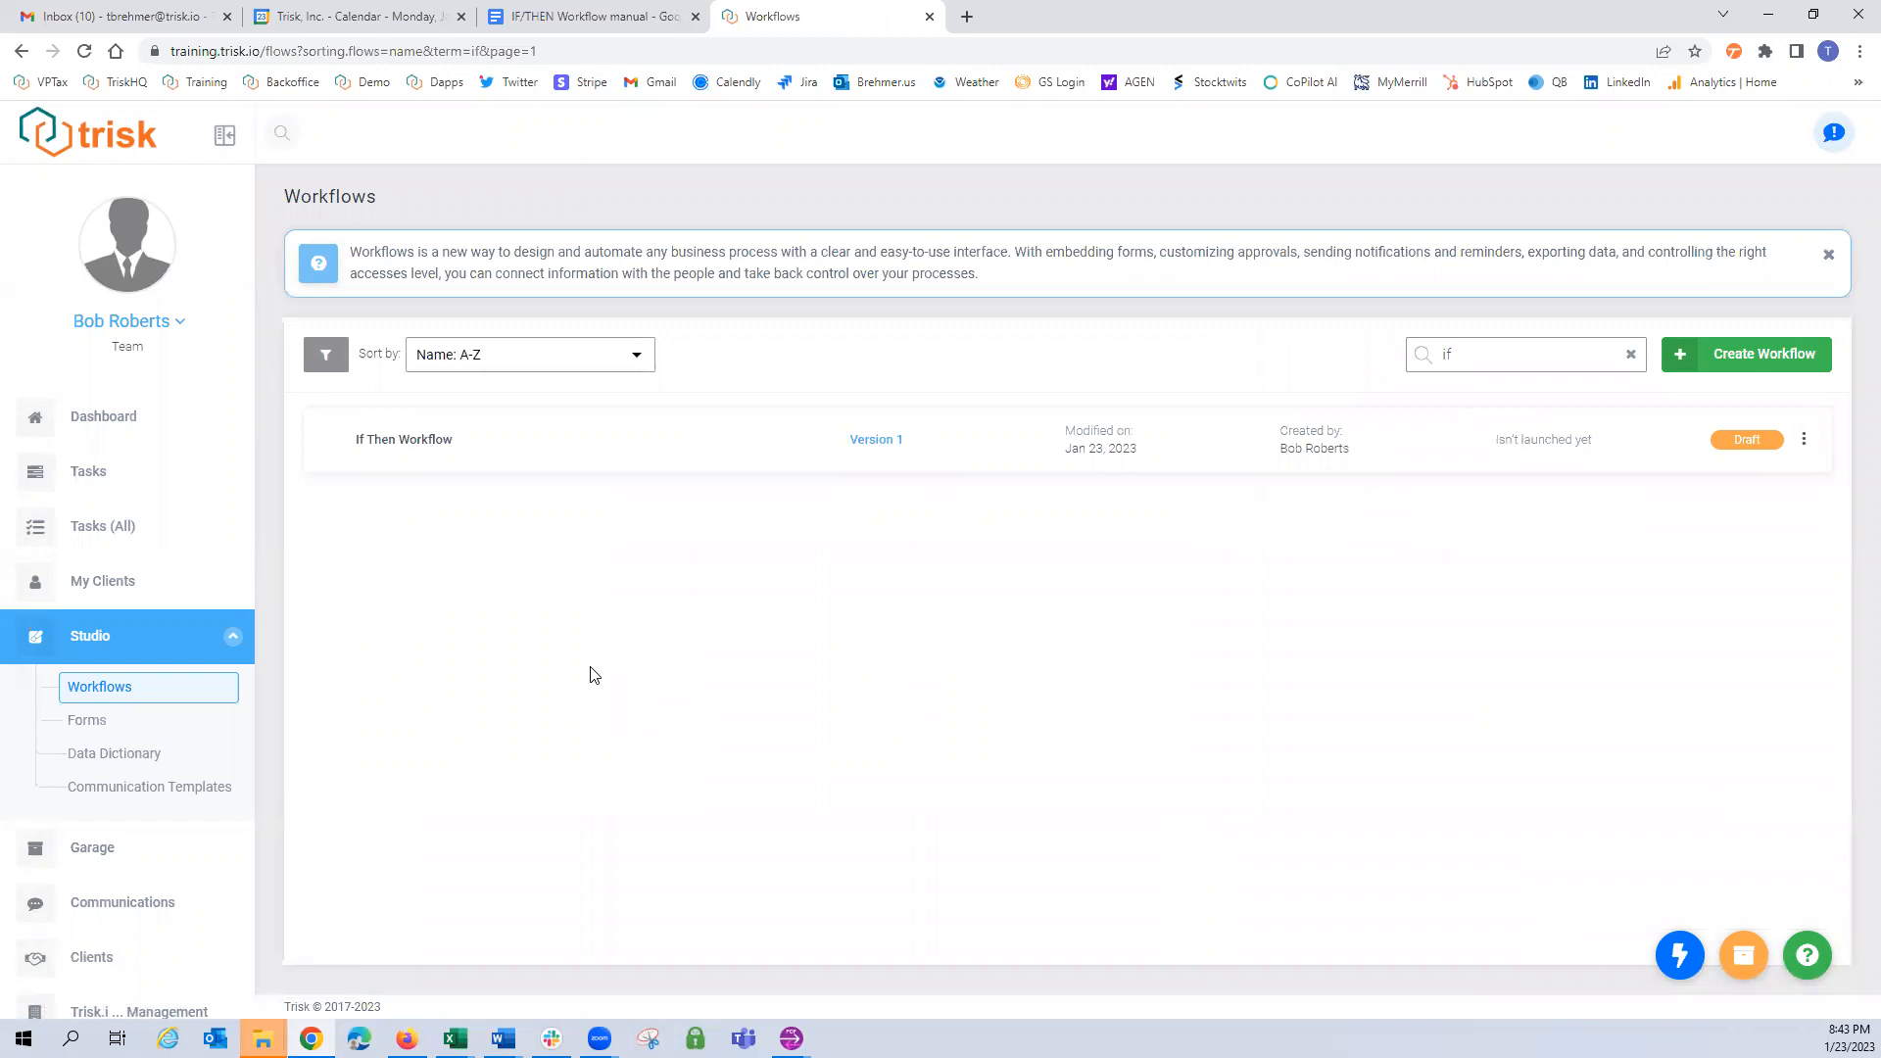
# Reopen If Then Workflow from the workflow list and submit its version 1.
pyautogui.click(419, 448)
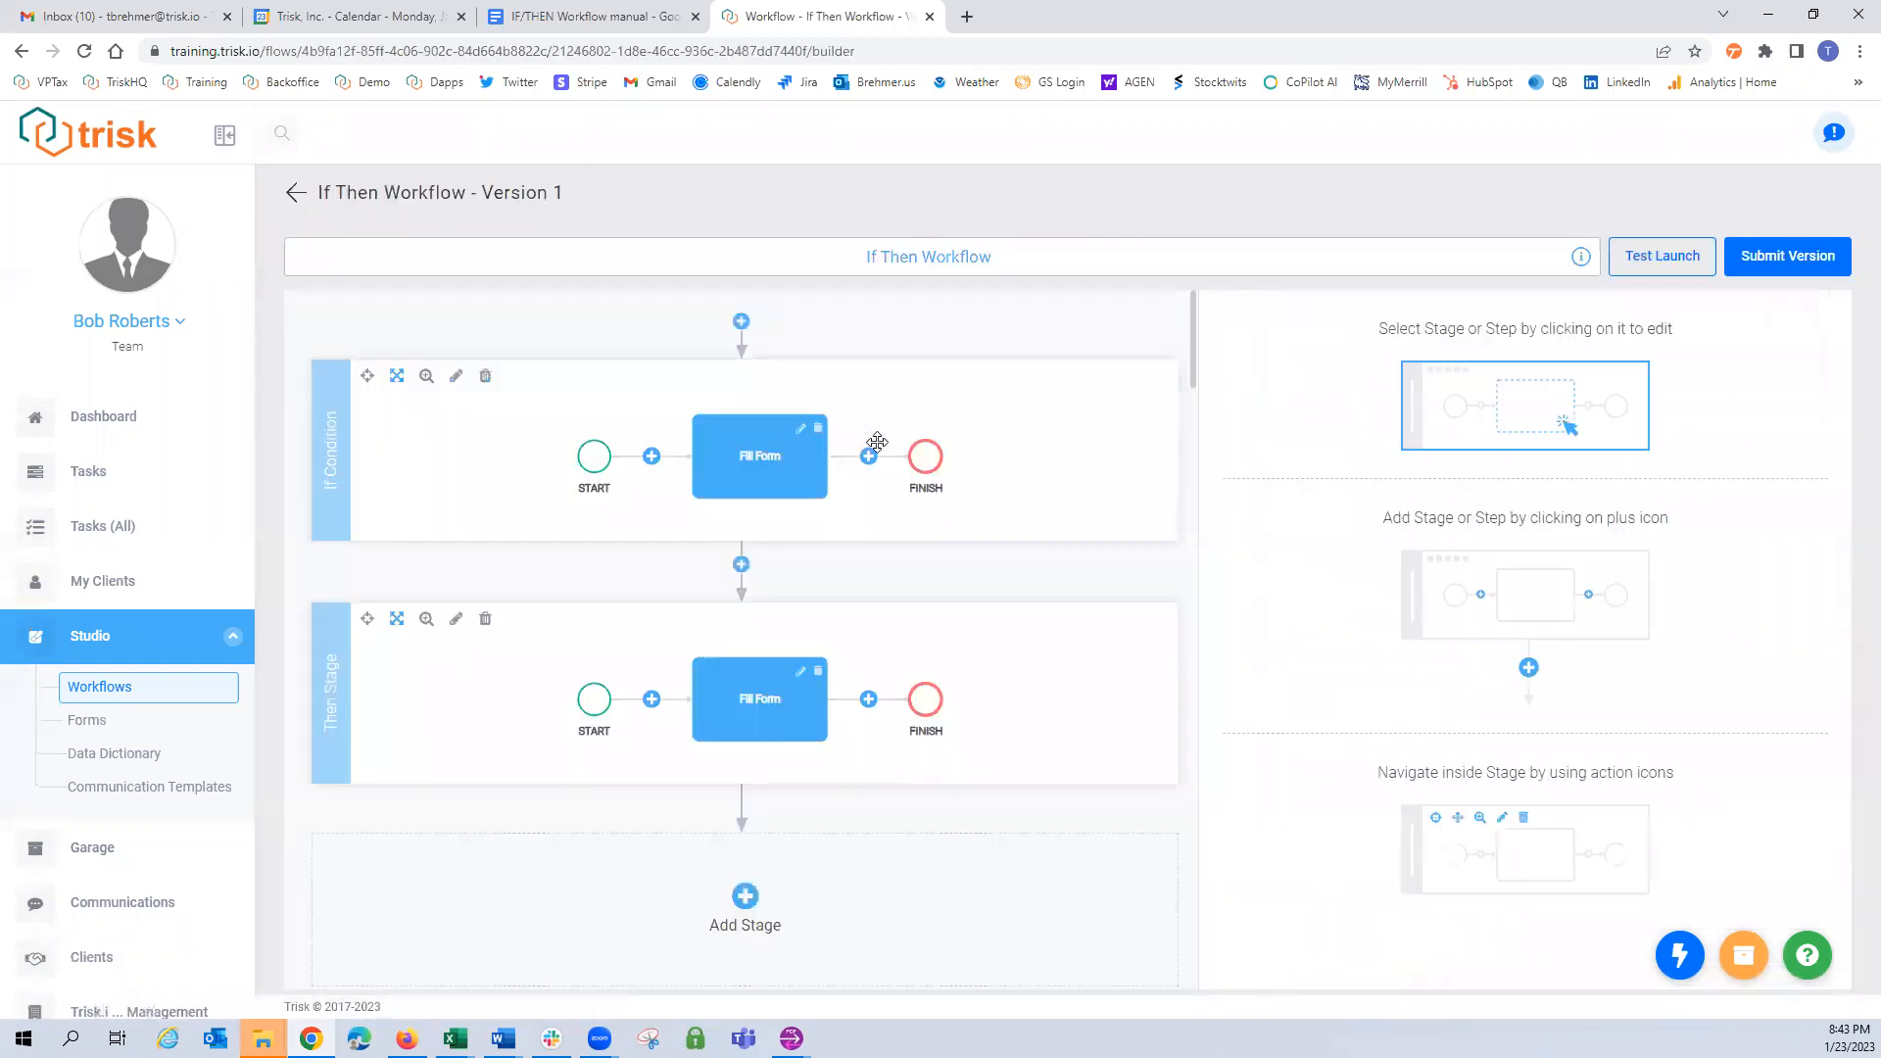
pyautogui.click(1789, 259)
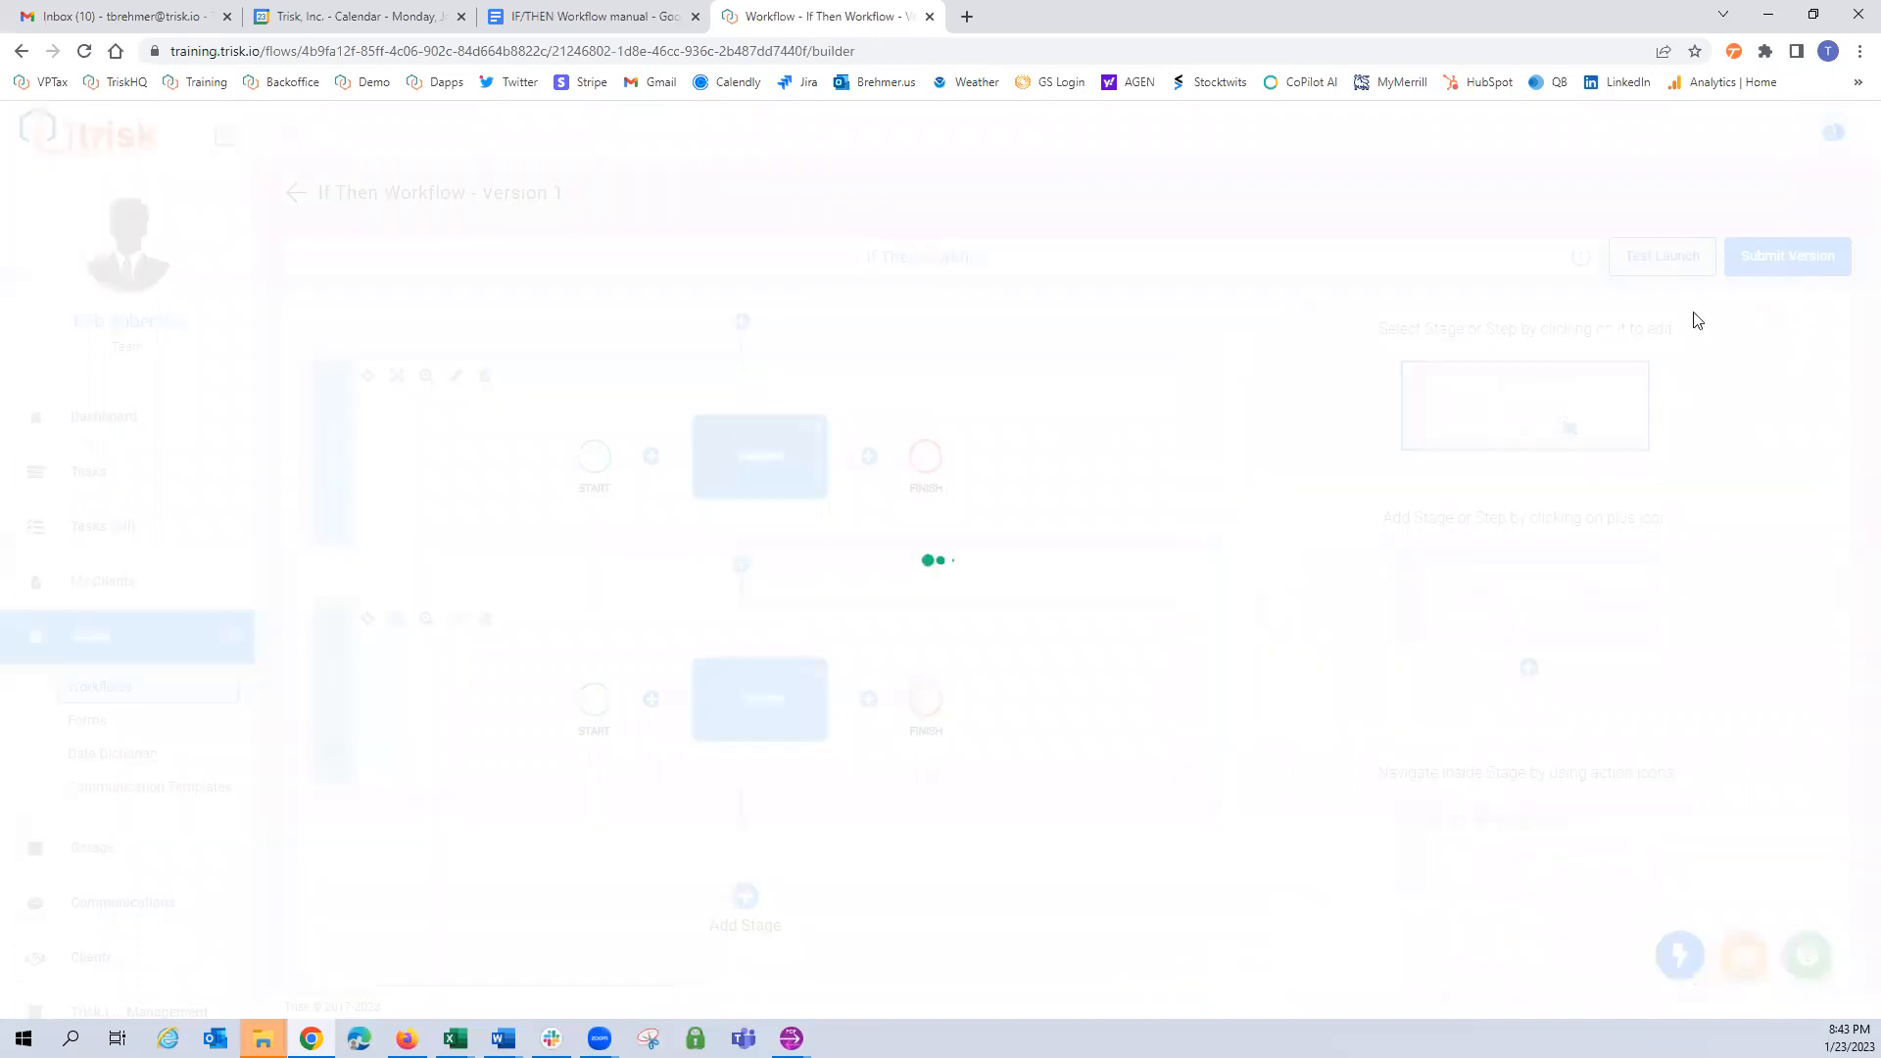